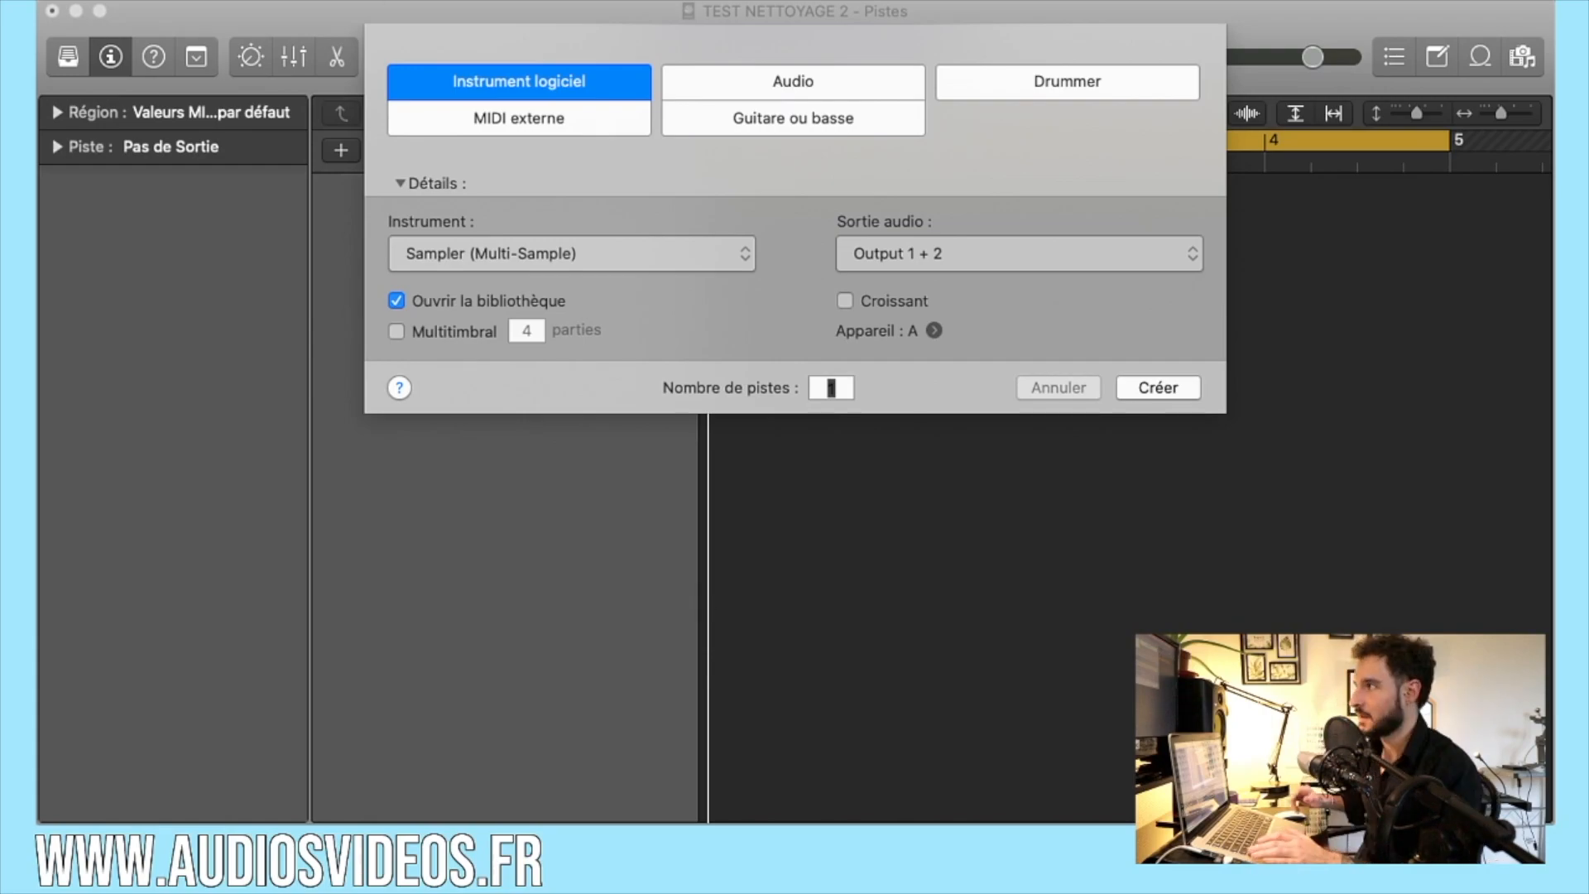
Step: Create one software instrument track using Sampler and load Steinway Grand Piano 2 from the Factory Acoustic Pianos sounds
click(1195, 397)
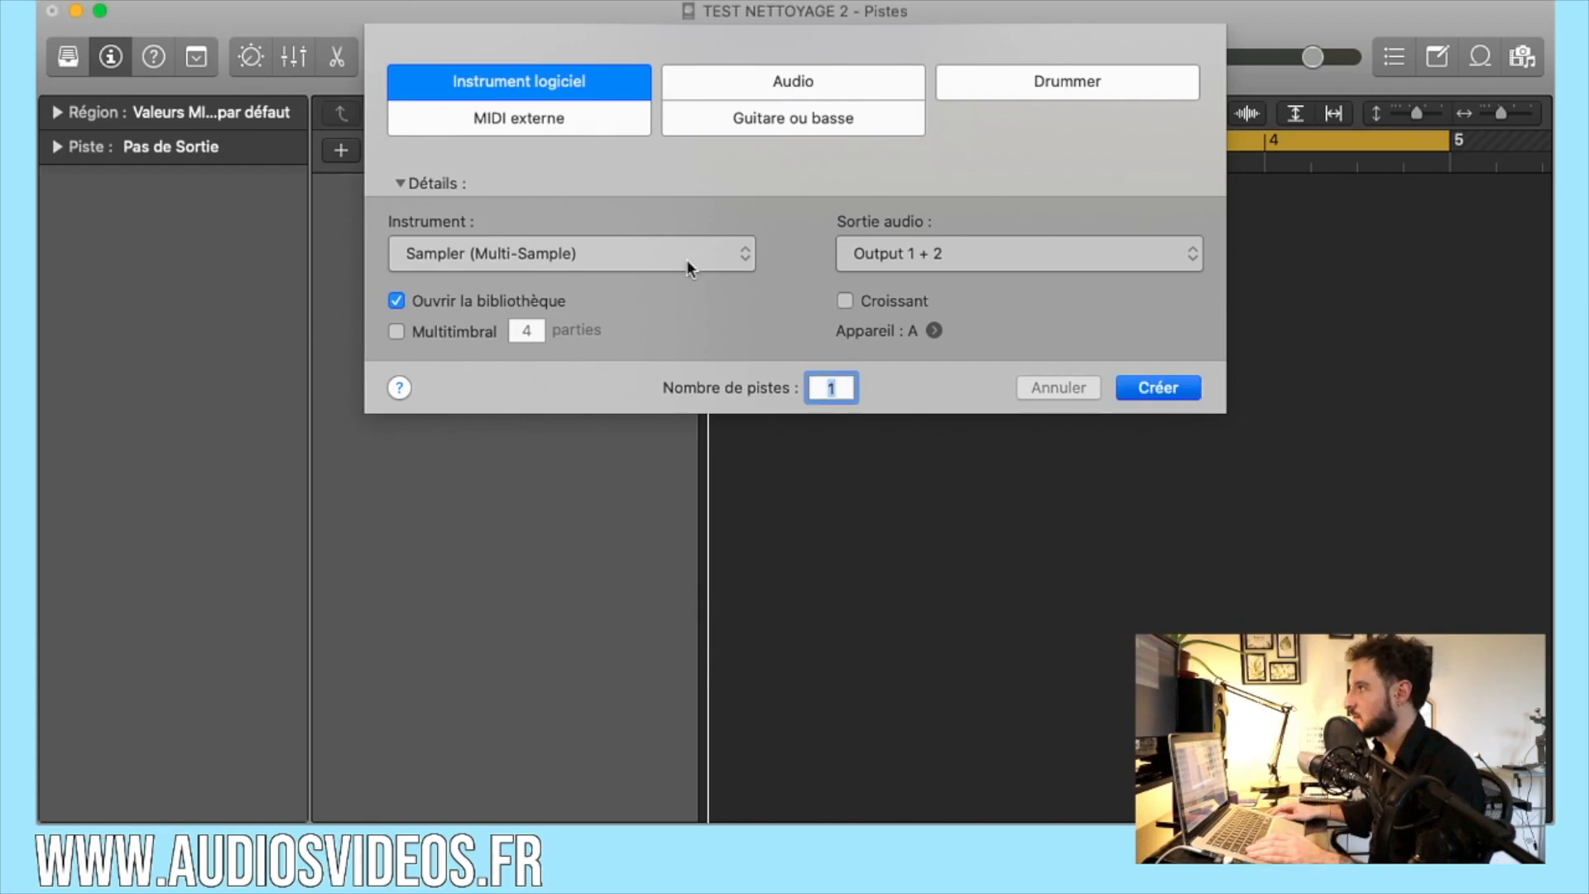
key(Return)
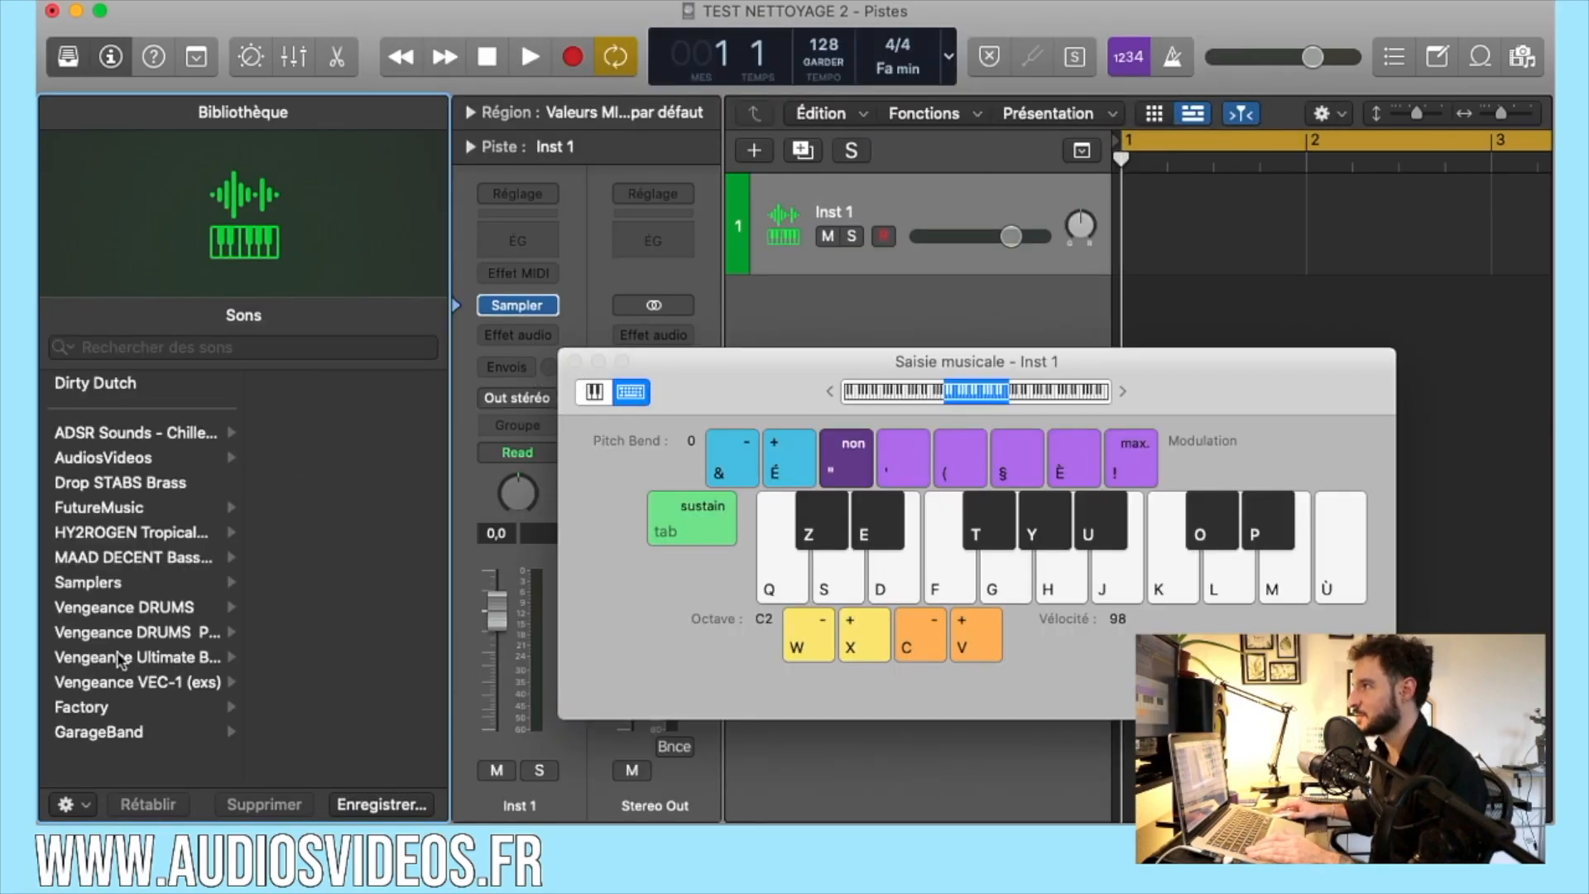
click(101, 704)
click(330, 382)
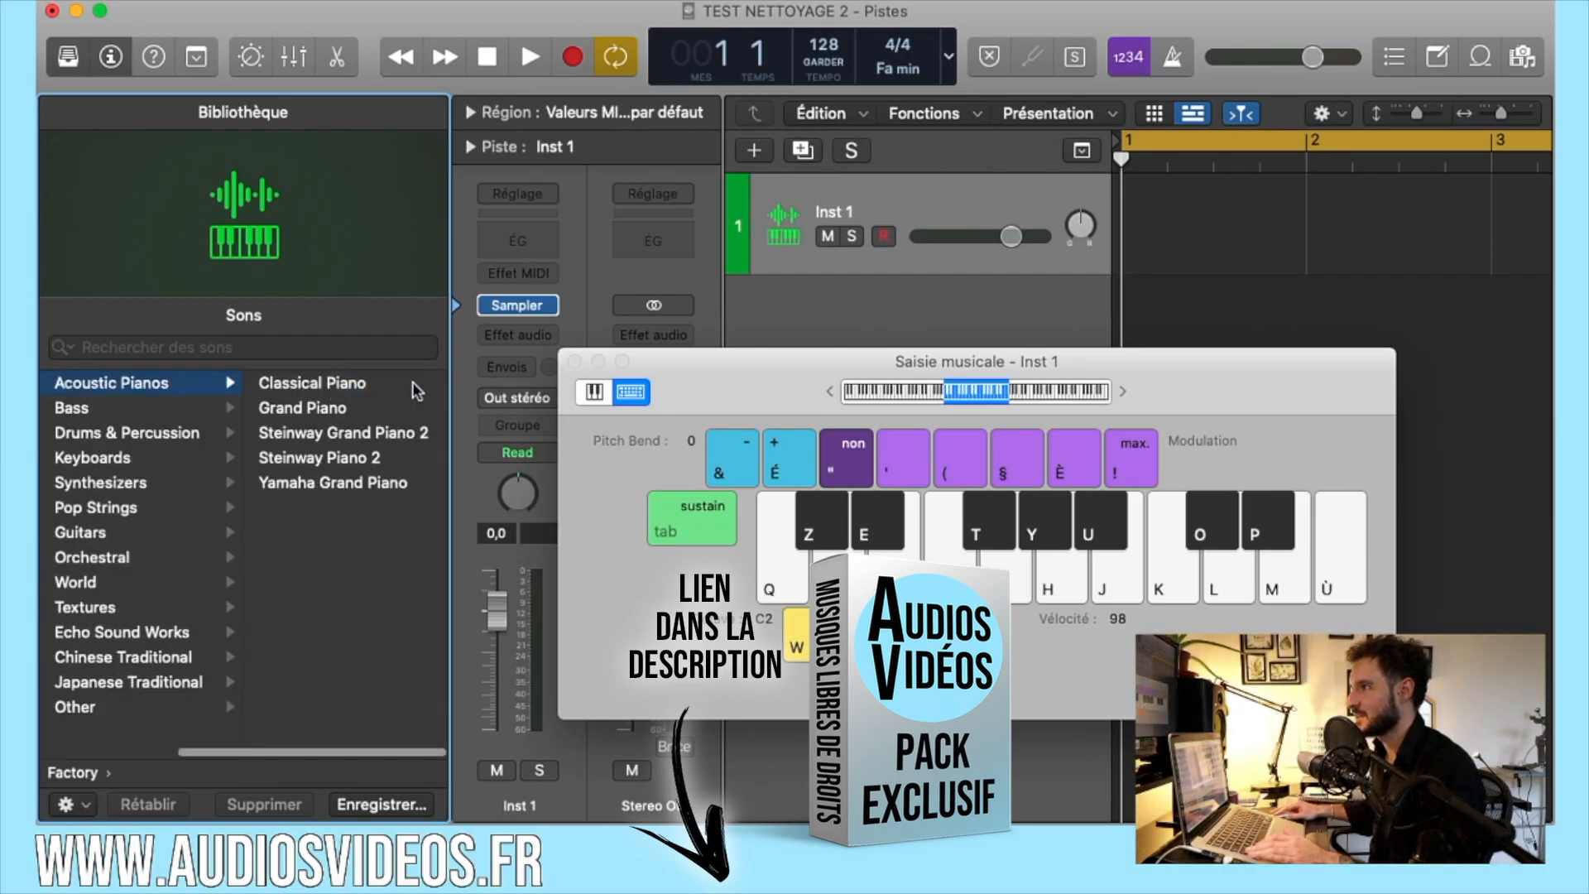
click(346, 436)
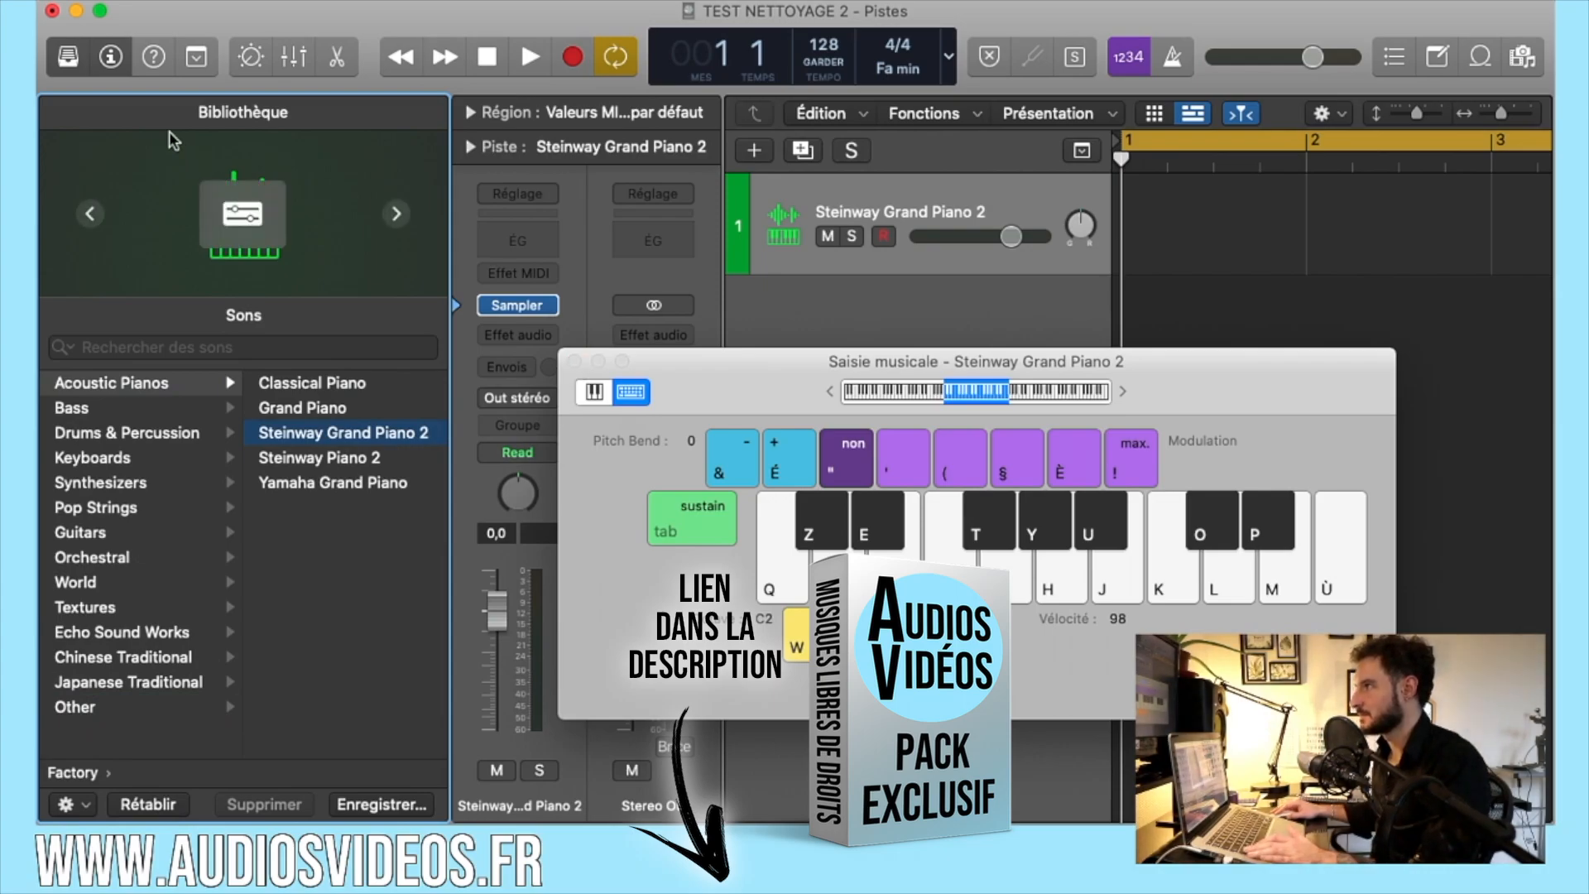
Step: Hide the sound library, shift the Musical Typing window aside, and lower the piano track's volume to -1.7
click(68, 58)
drag(705, 373, 626, 369)
drag(598, 237, 581, 240)
Step: Set the cycle range to span bar 1 to bar 3
click(1098, 143)
click(807, 144)
click(718, 143)
drag(716, 144, 1063, 152)
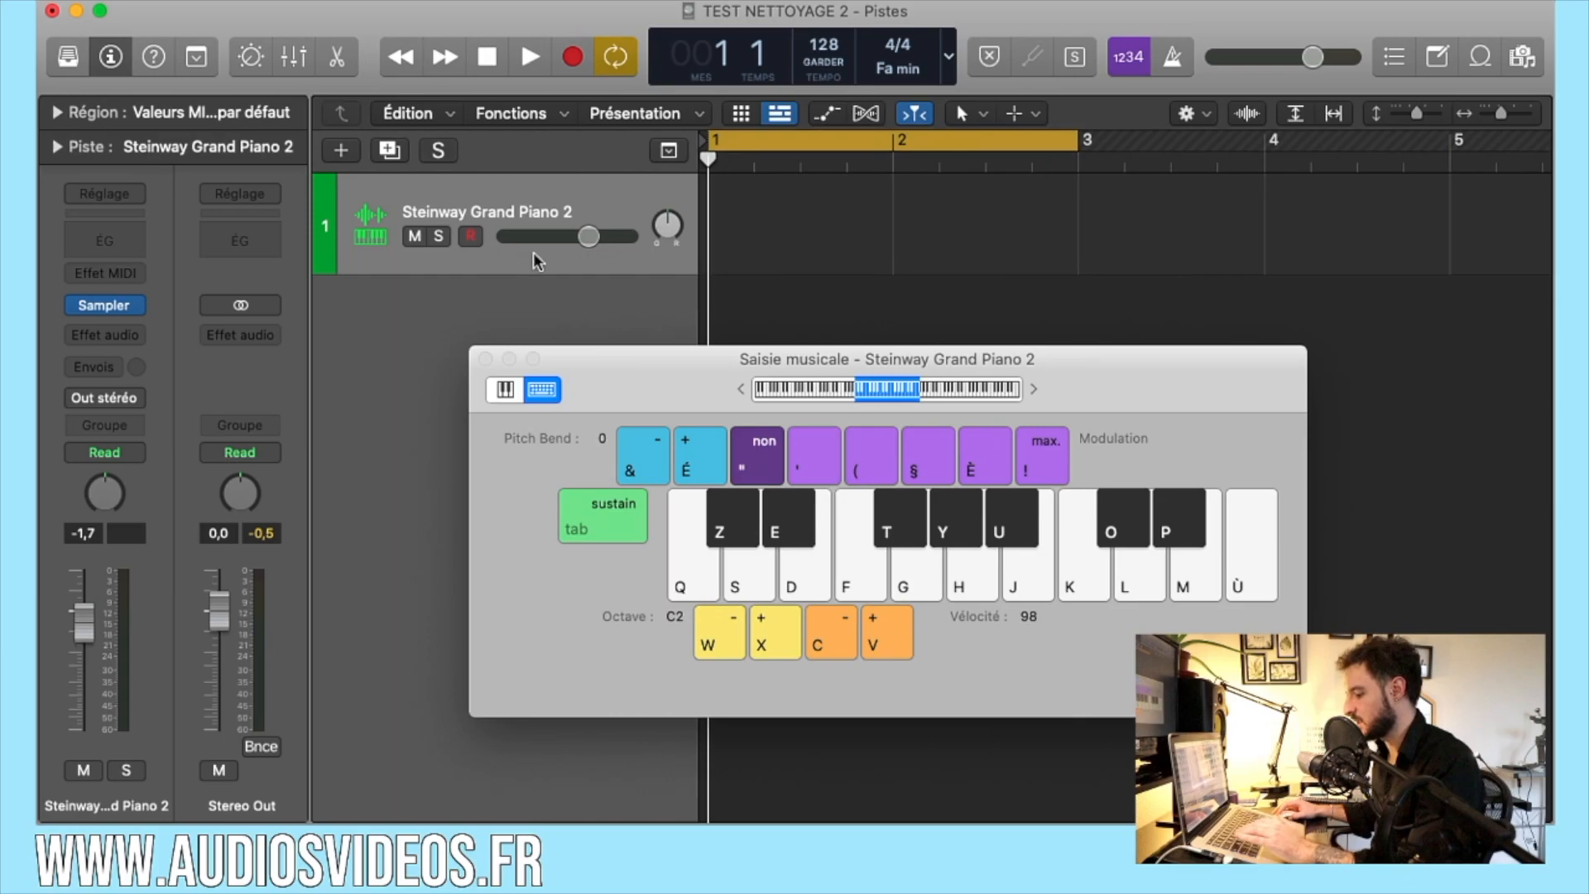
Step: Record an eight-note melody across the cycle range on the Steinway Grand Piano 2 track using Musical Typing
key(r)
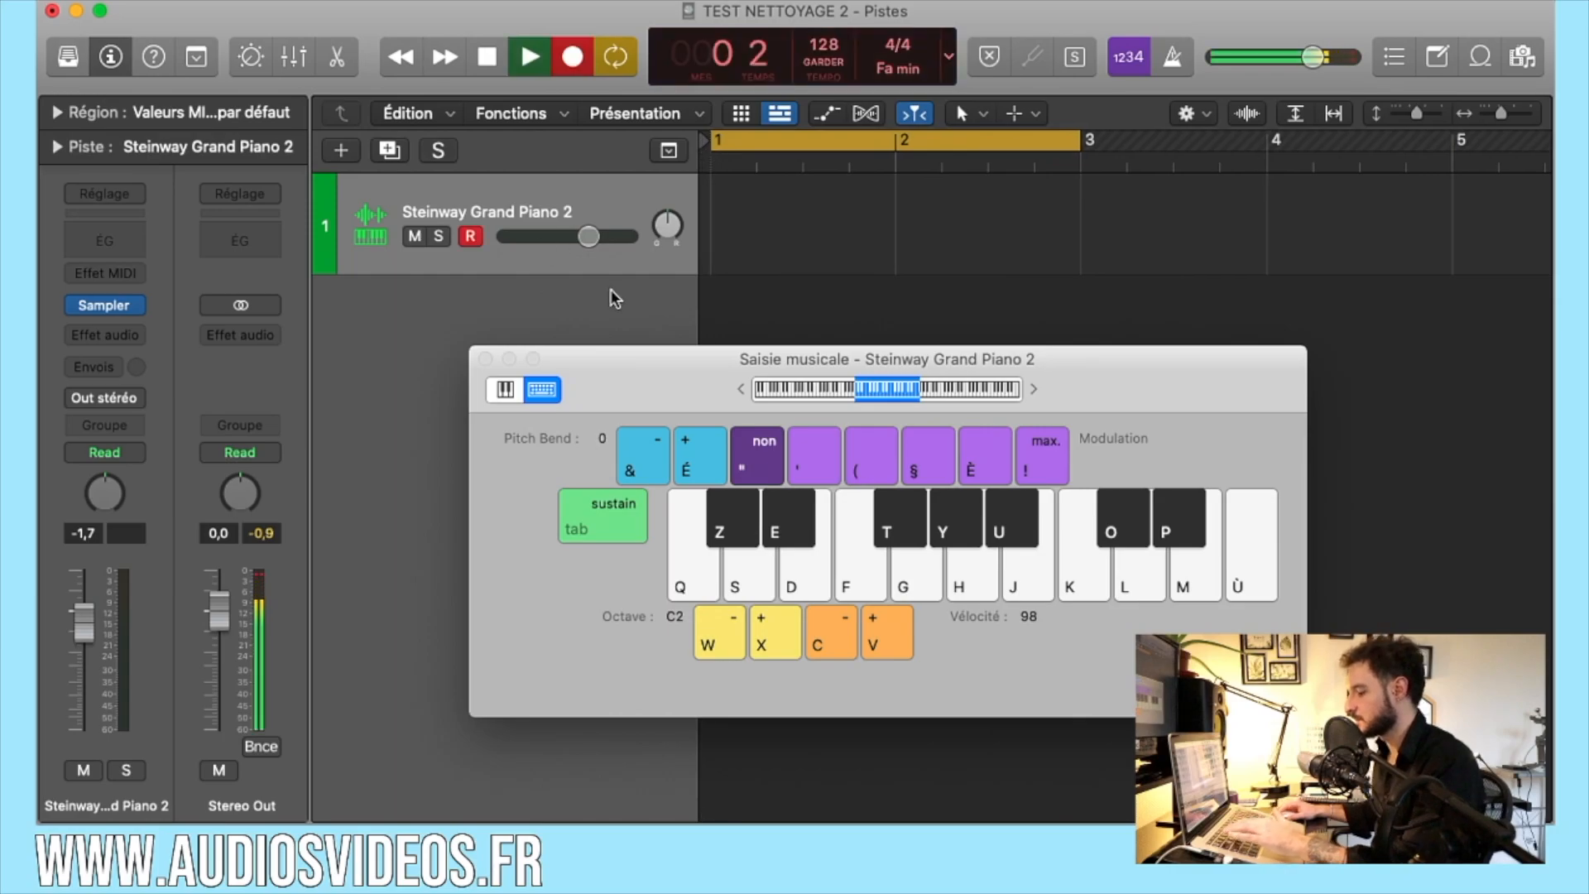
key(f)
key(d)
key(j)
key(f)
key(k)
key(d)
key(f)
key(space)
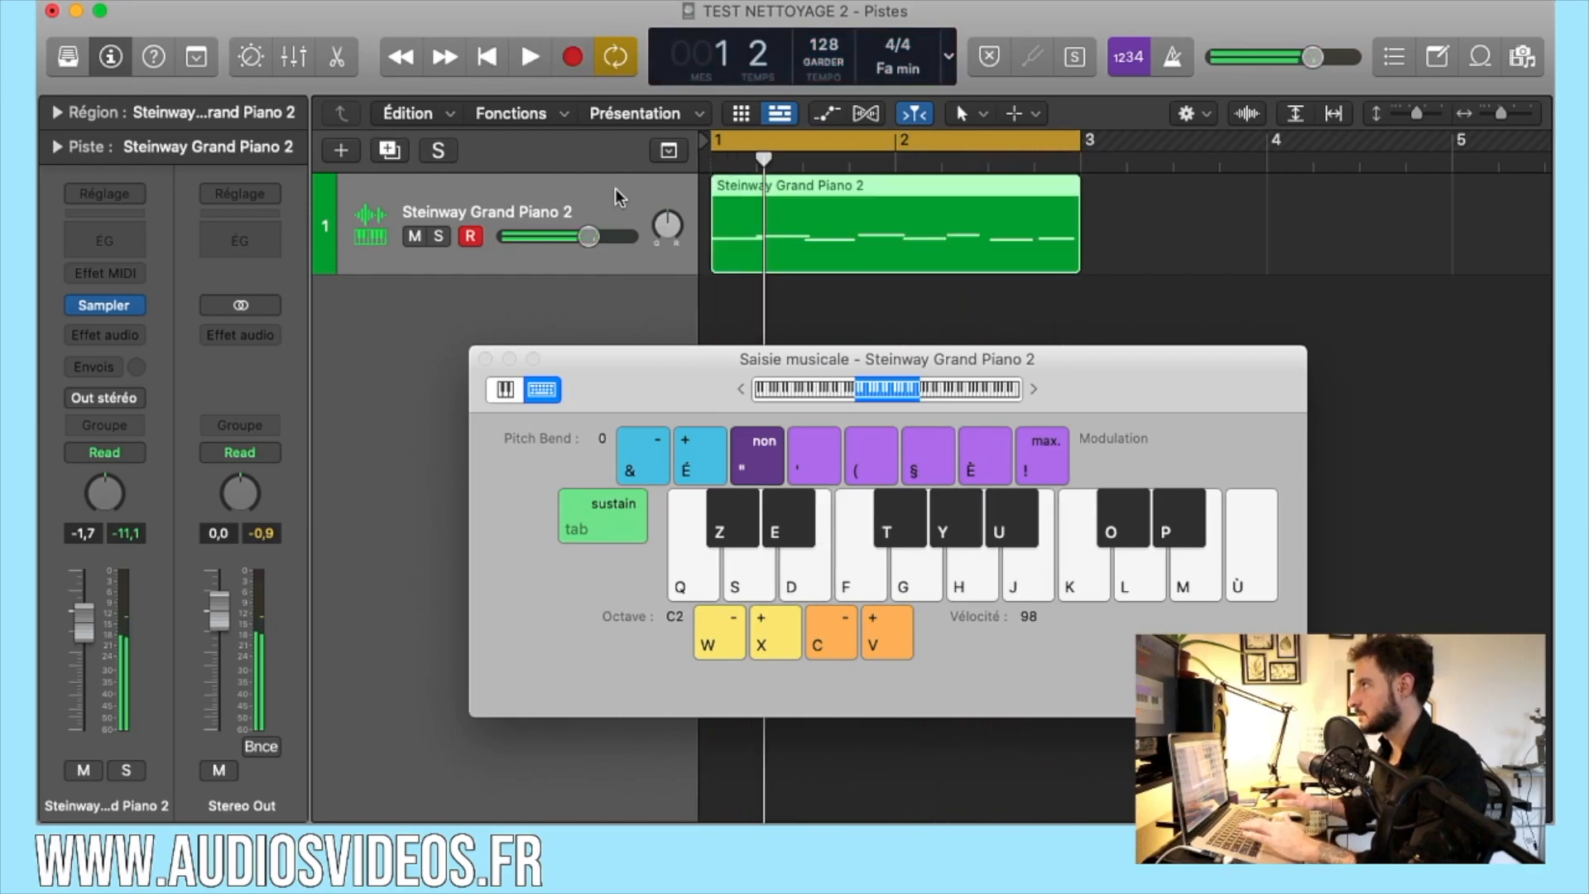
Step: Open the recorded piano region in the Piano Roll and move the Musical Typing window clear of the notes
double_click(778, 181)
drag(662, 365, 627, 71)
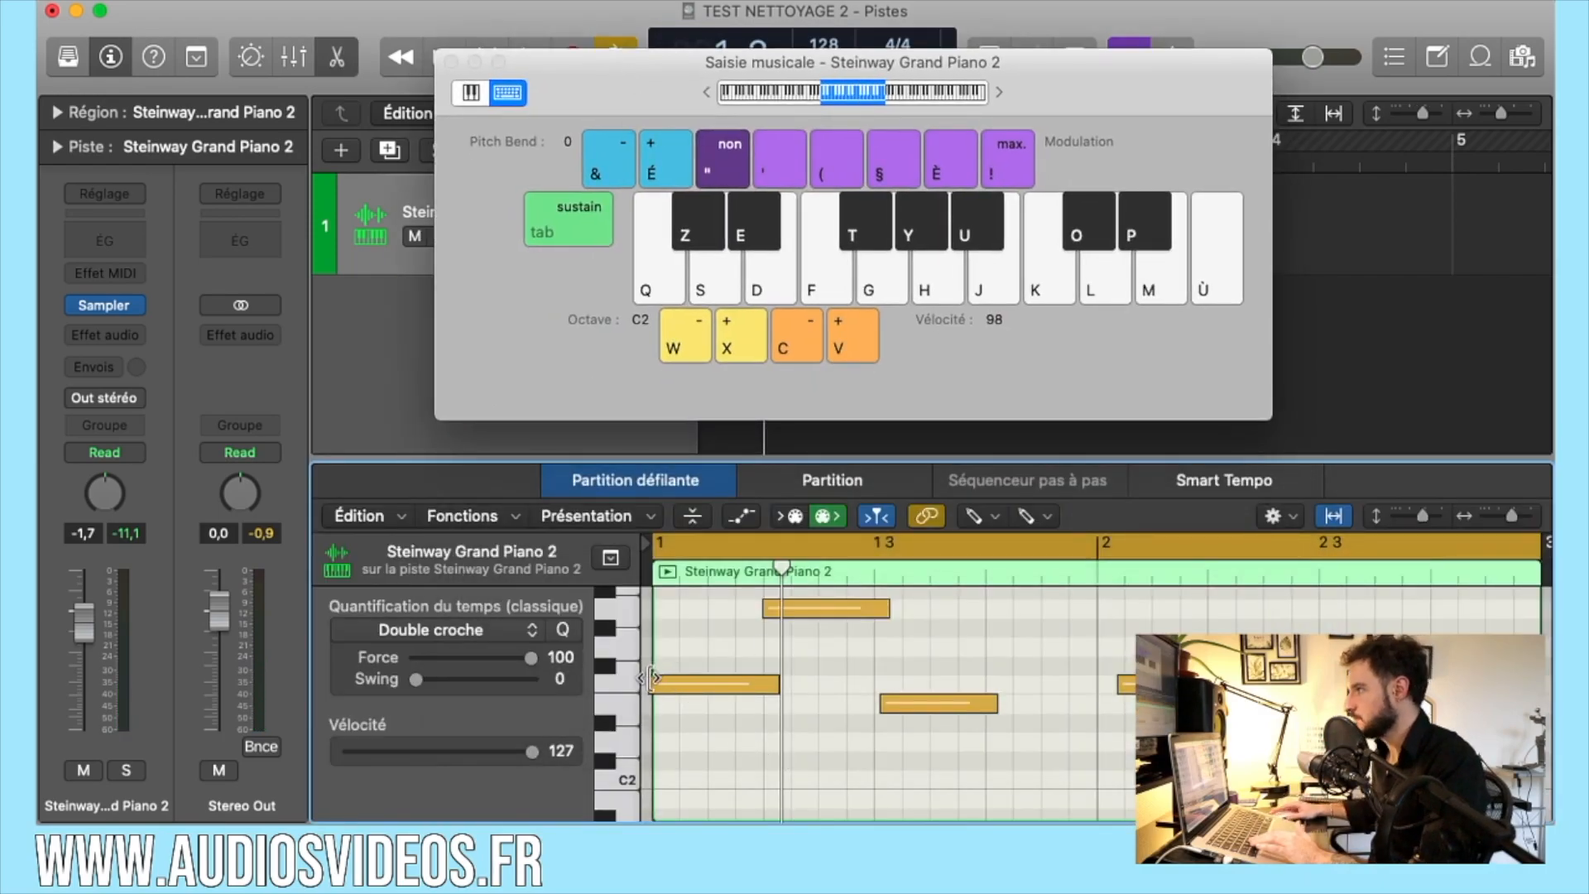
Step: Examine the recorded notes' start positions against the Piano Roll grid
scroll(892, 693, up, 3)
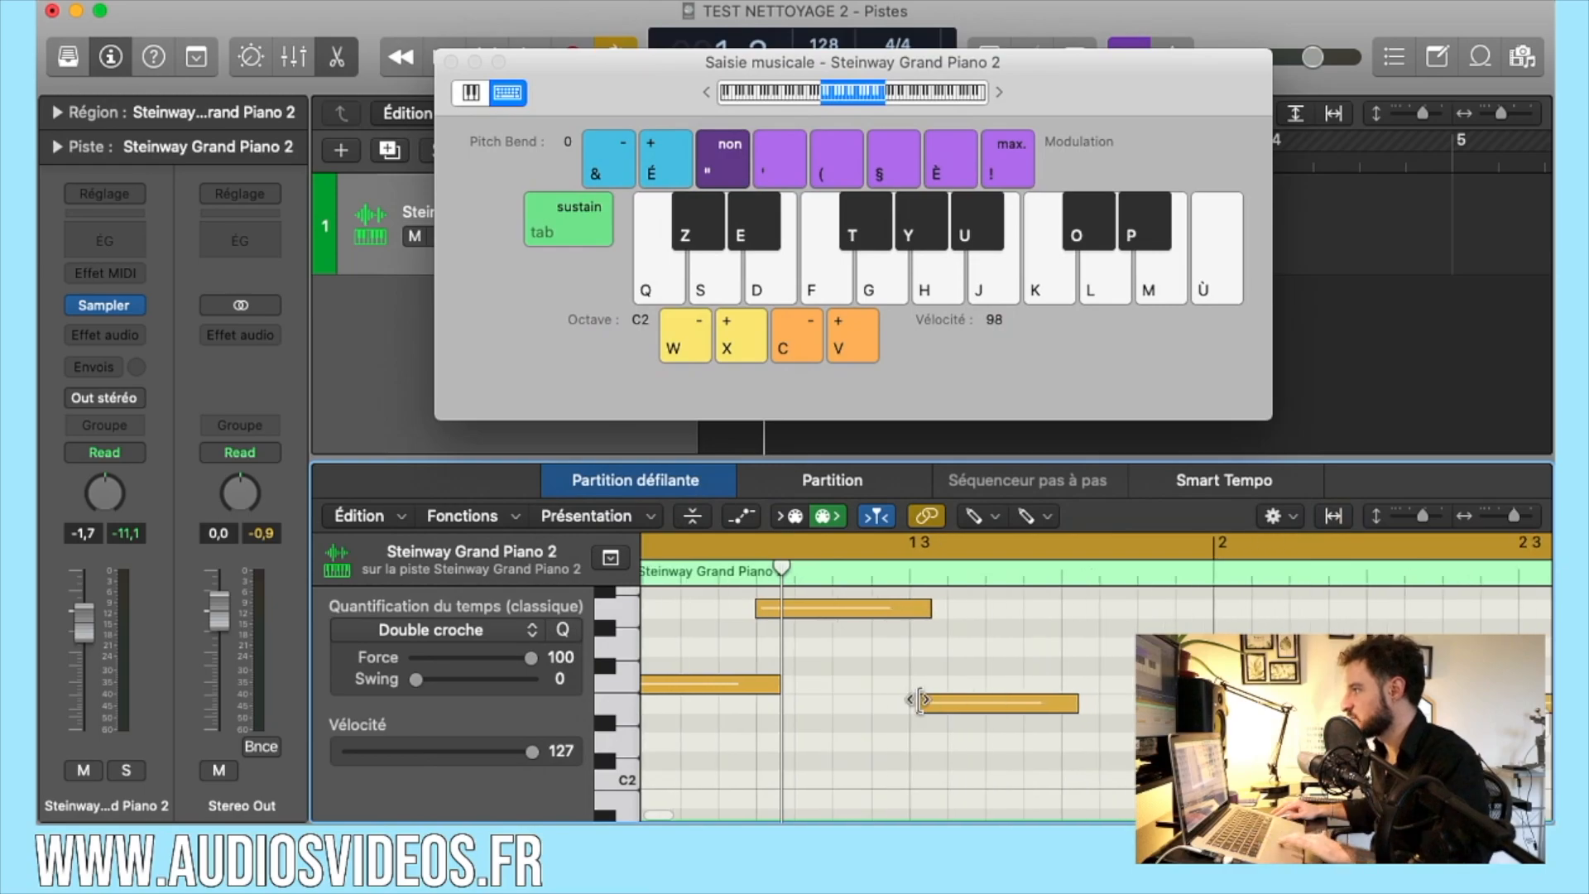
scroll(892, 693, right, 4)
scroll(892, 693, up, 2)
scroll(892, 693, down, 1)
scroll(892, 694, right, 1)
scroll(920, 678, left, 5)
scroll(920, 678, down, 1)
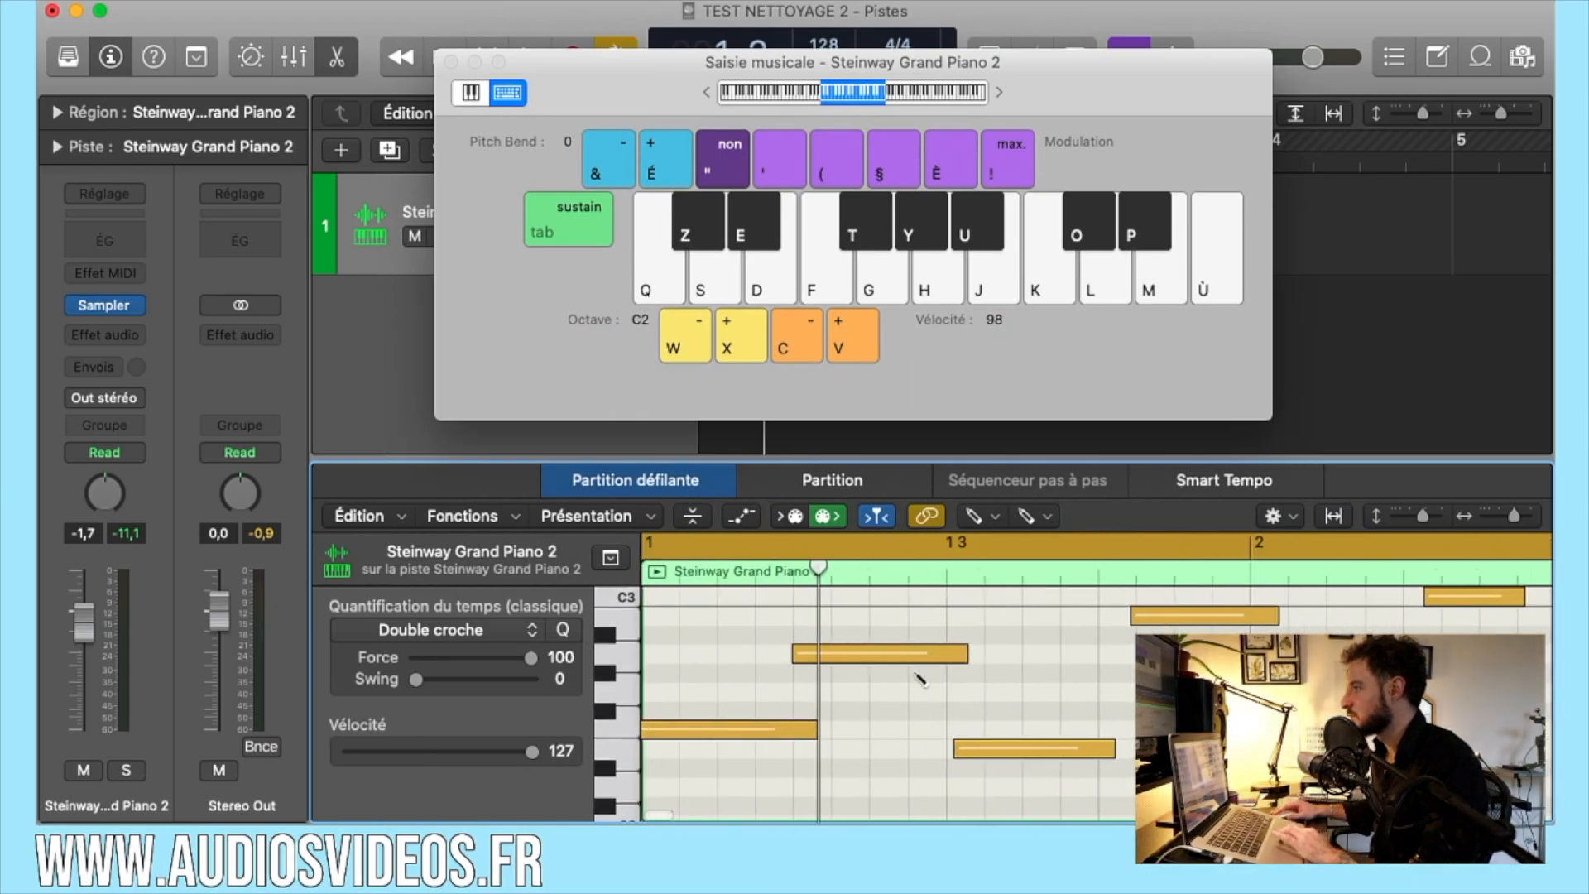
scroll(920, 678, down, 3)
scroll(863, 676, up, 2)
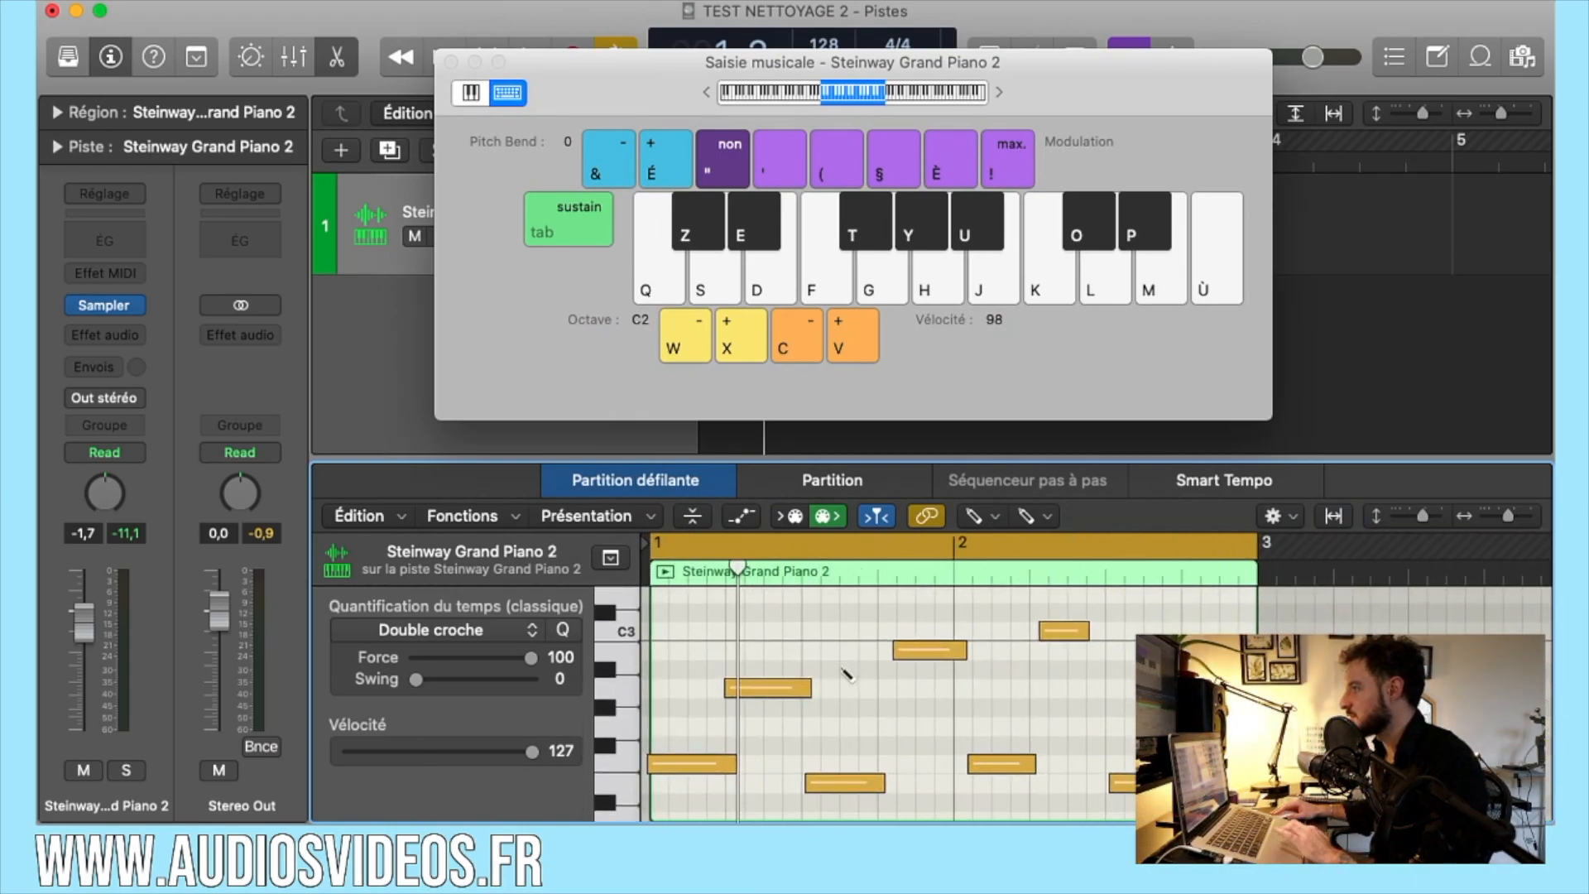
Step: Switch to the Pointer tool, select all the recorded notes, and quantize them to Double croche
click(973, 514)
click(996, 537)
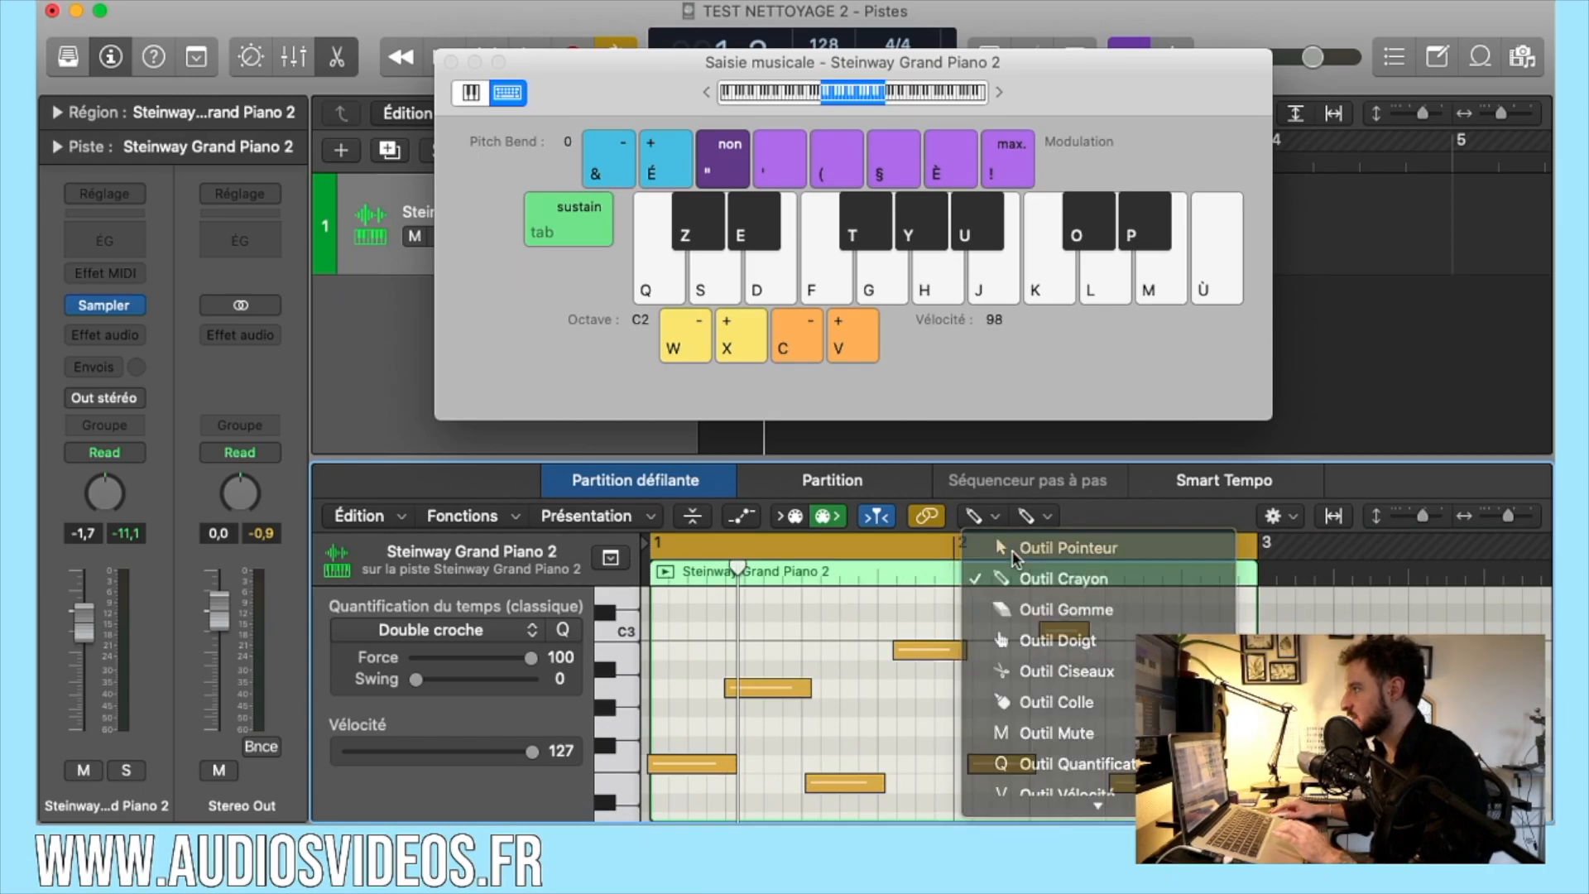
drag(626, 605, 610, 815)
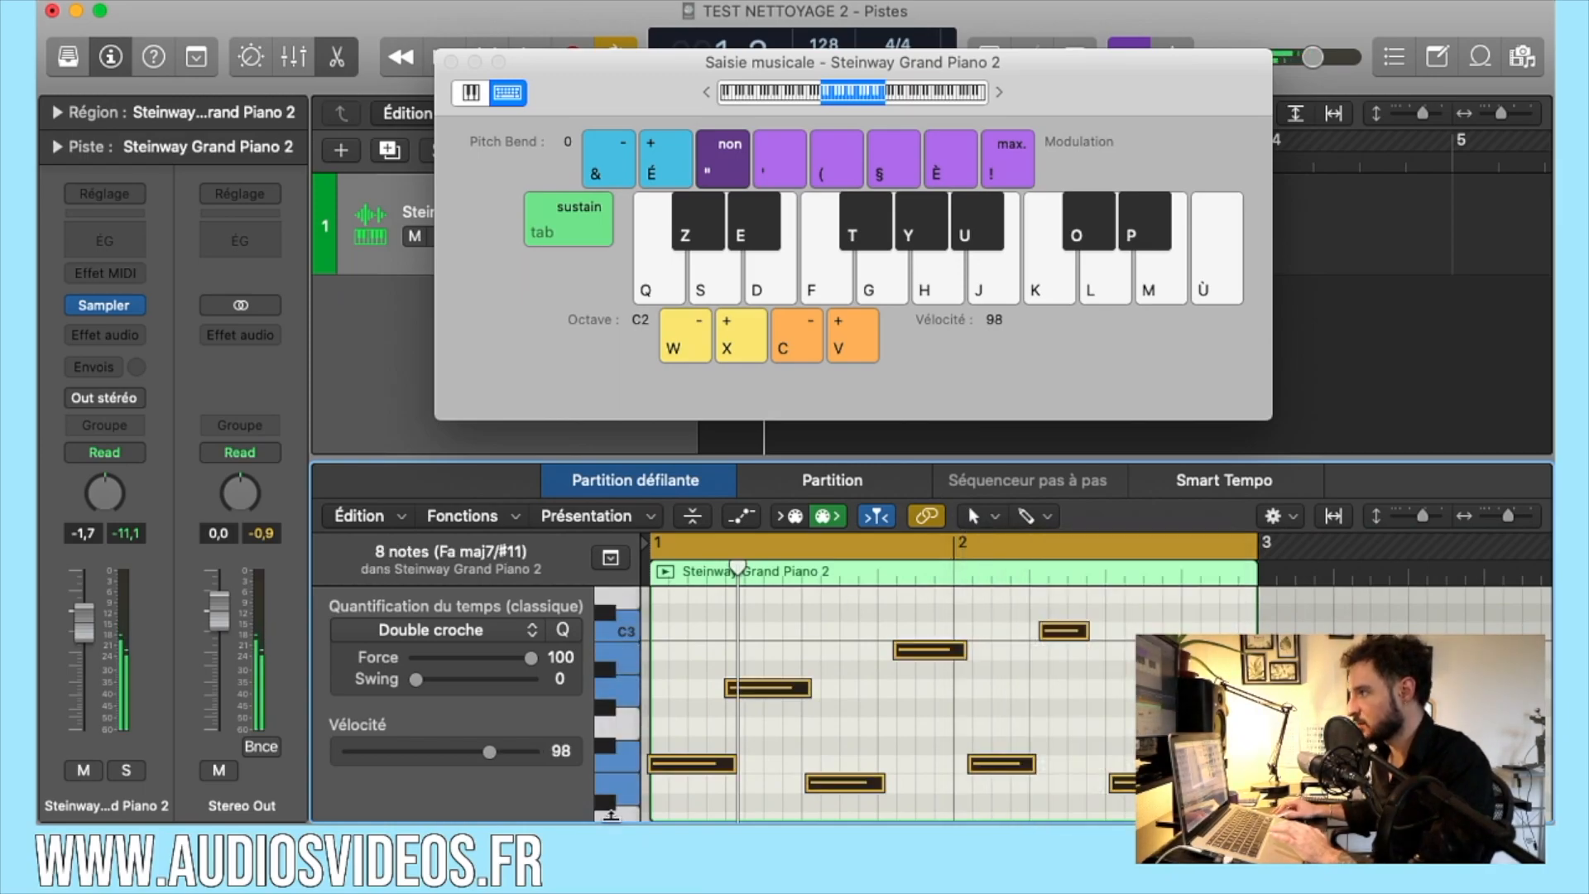
click(563, 630)
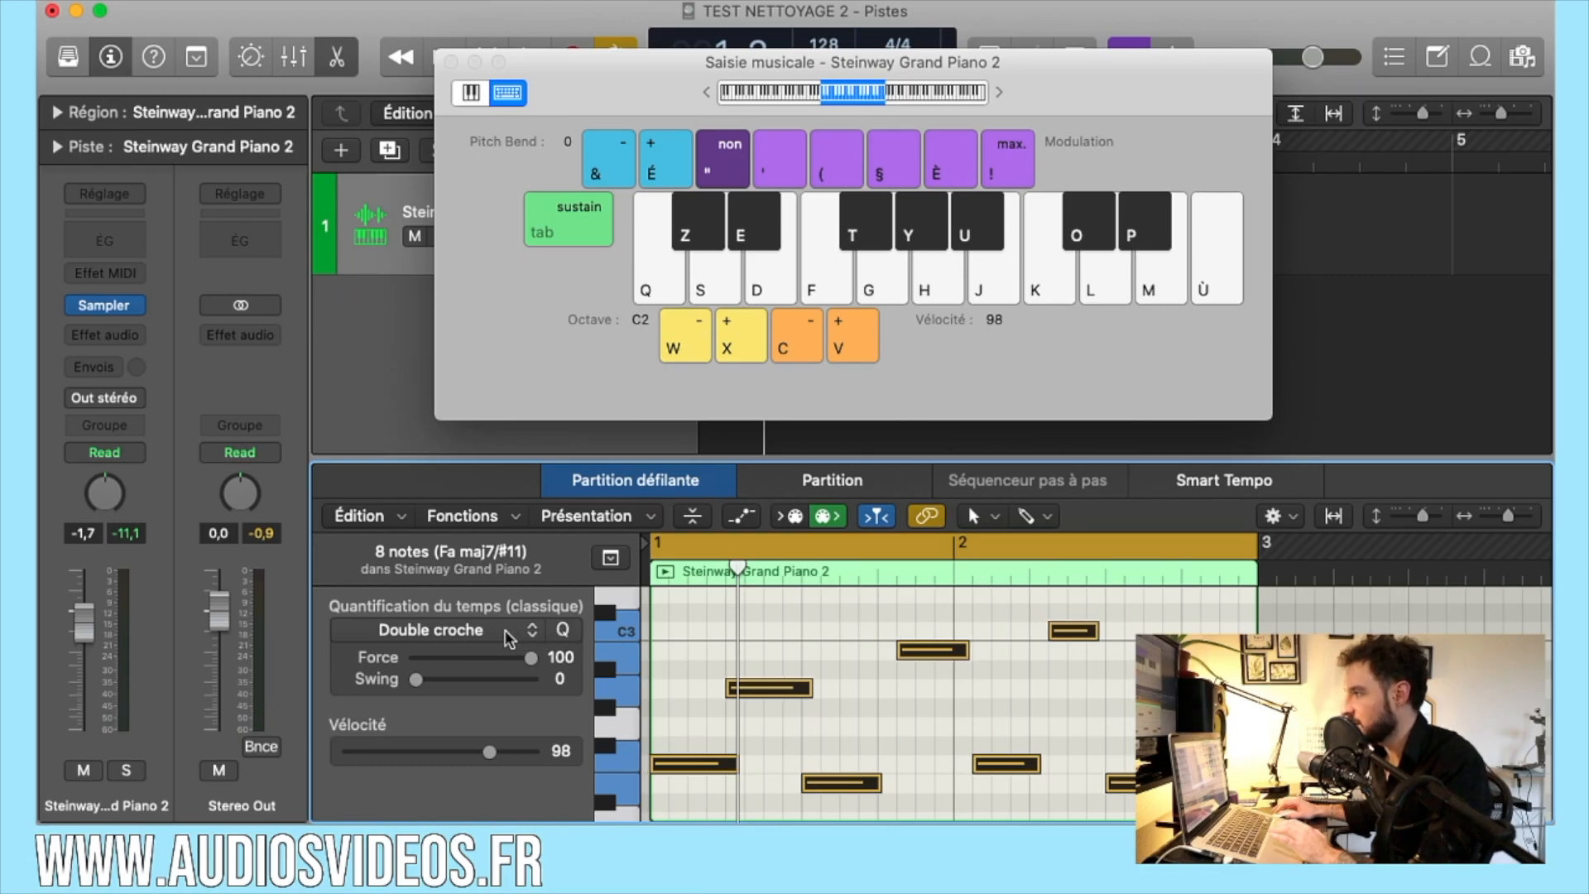
Step: Quantize the selected notes to Noire and check their alignment with the grid
click(527, 633)
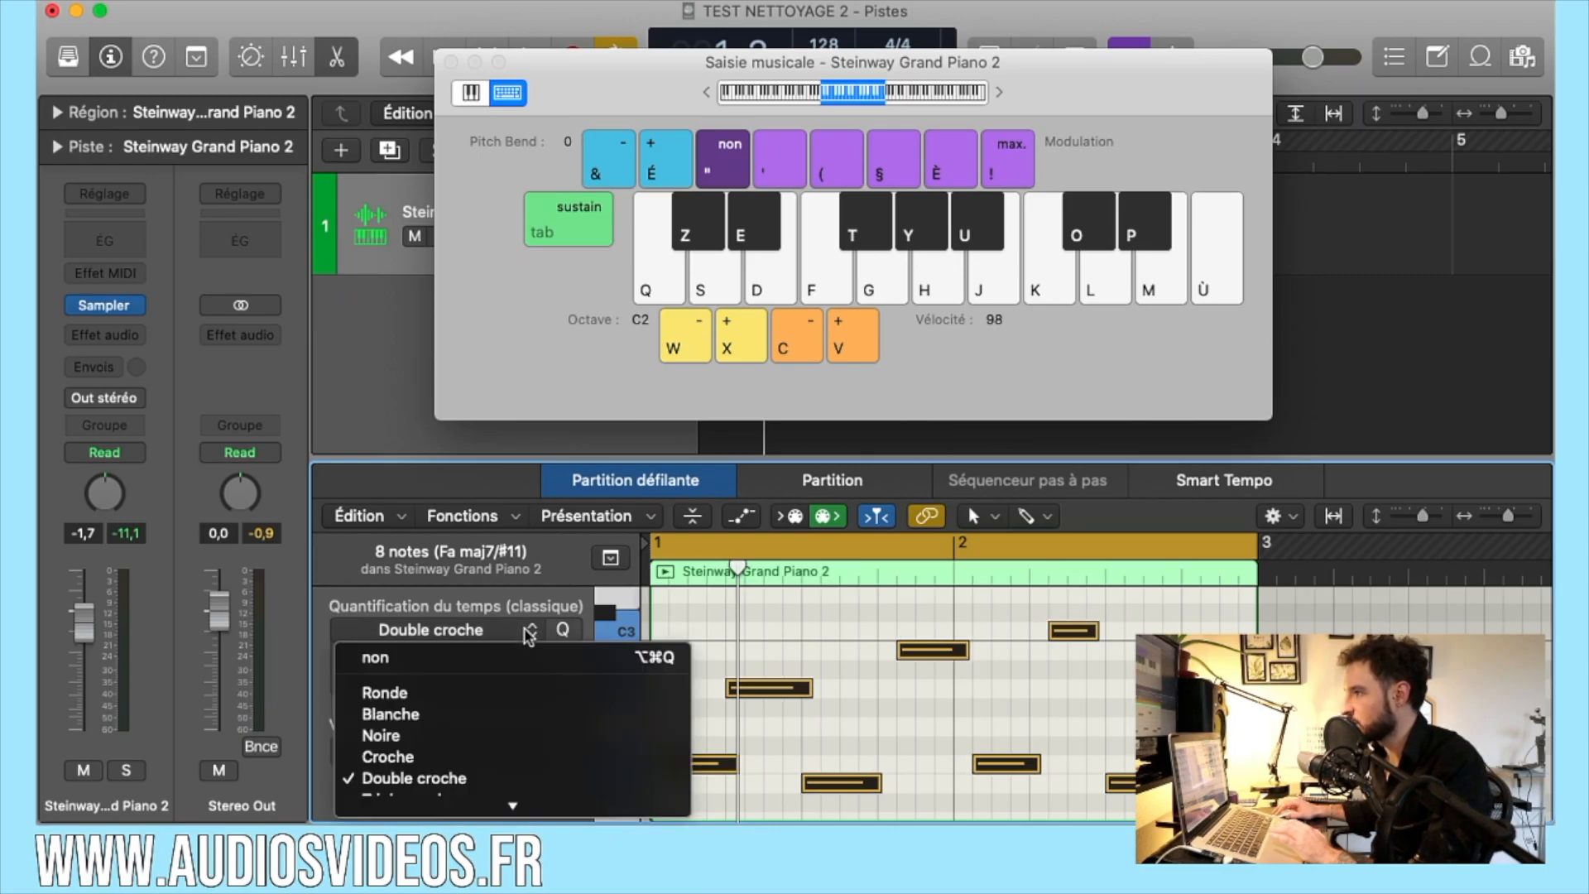
click(444, 740)
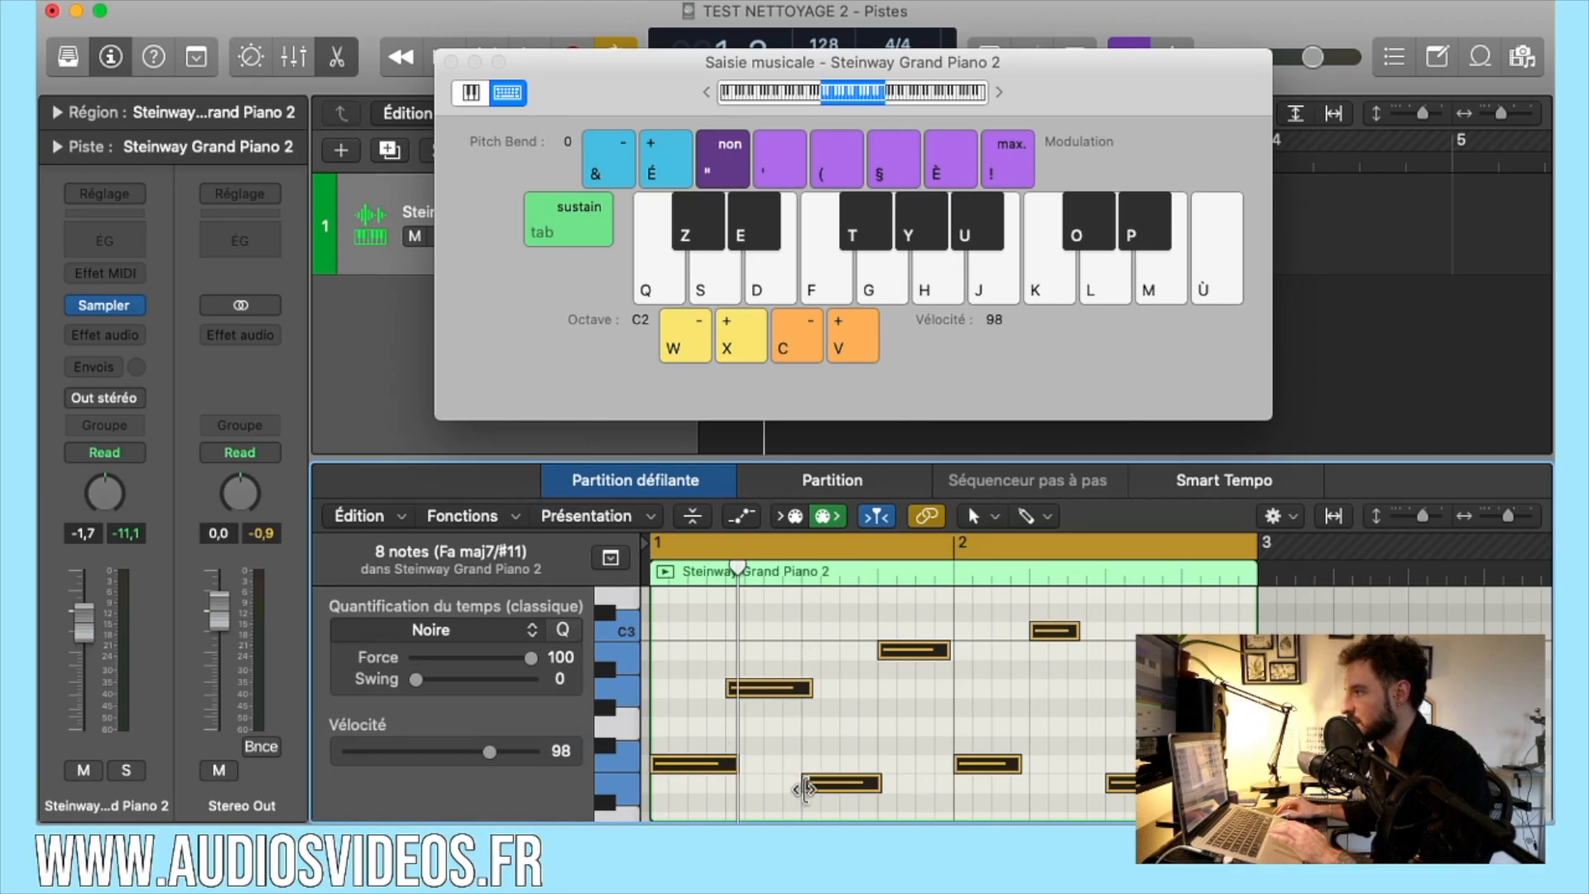
scroll(813, 666, up, 3)
scroll(813, 666, down, 2)
scroll(813, 672, up, 3)
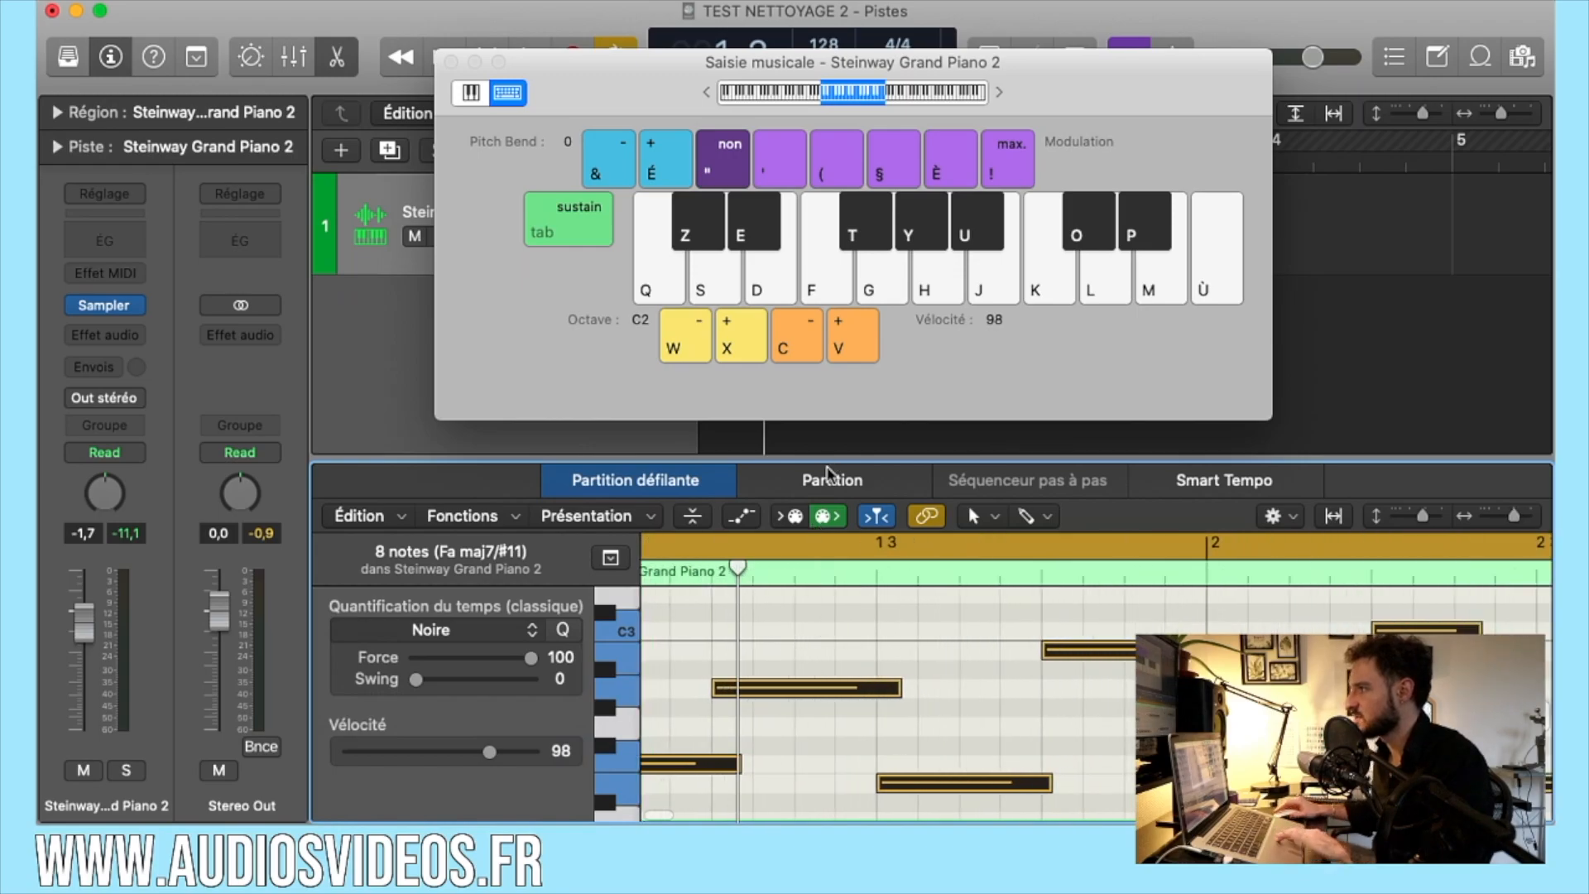
Step: Enlarge the Piano Roll editor and close the Musical Typing window
drag(828, 461, 823, 235)
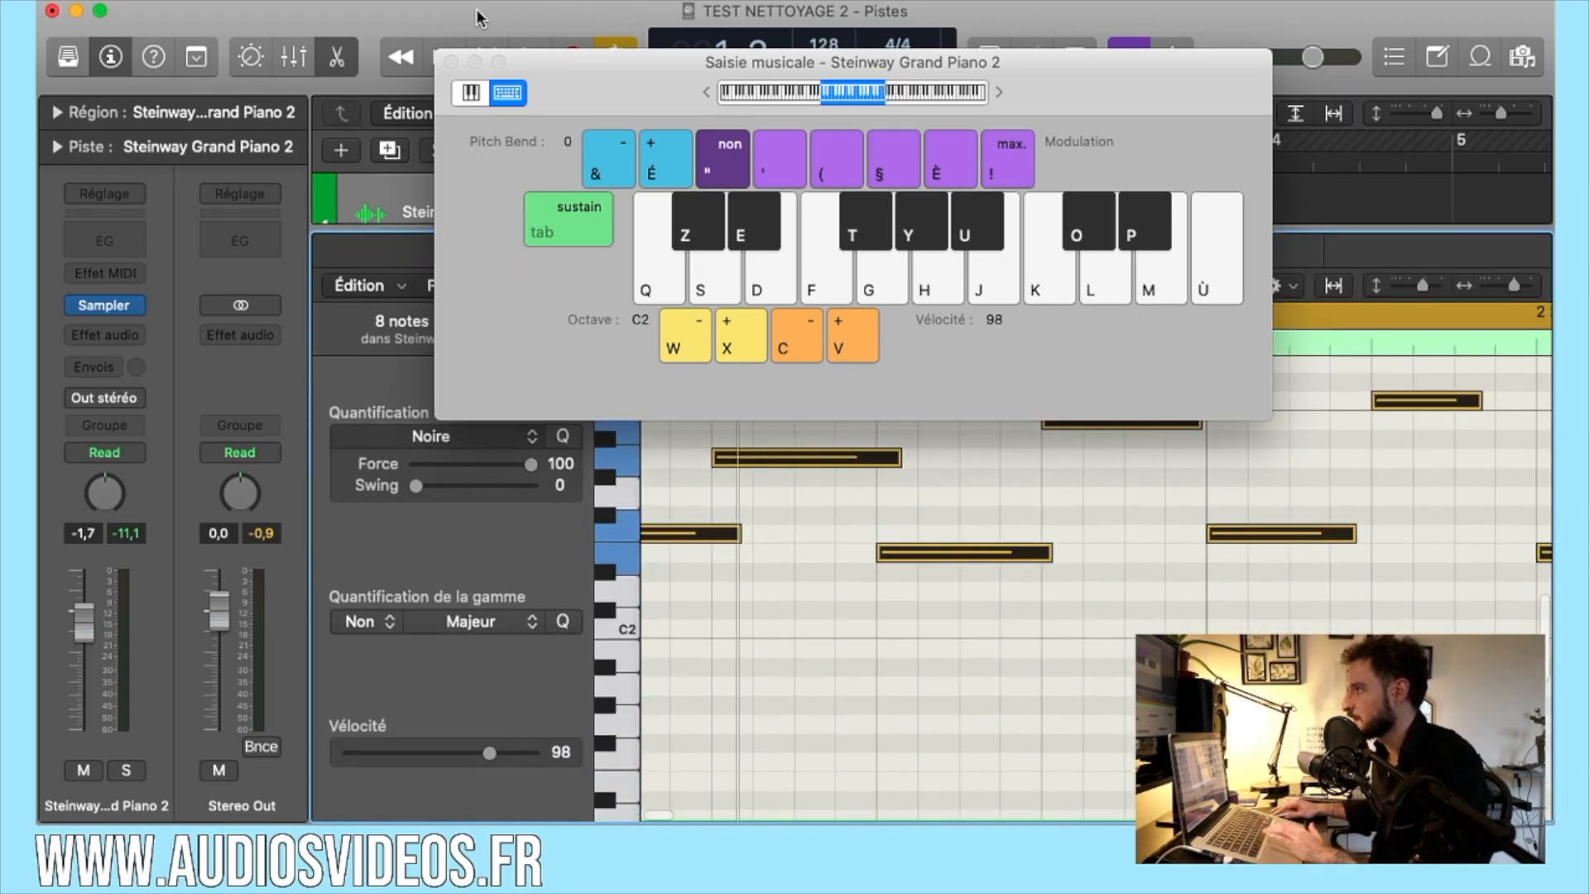
click(451, 63)
scroll(755, 459, left, 5)
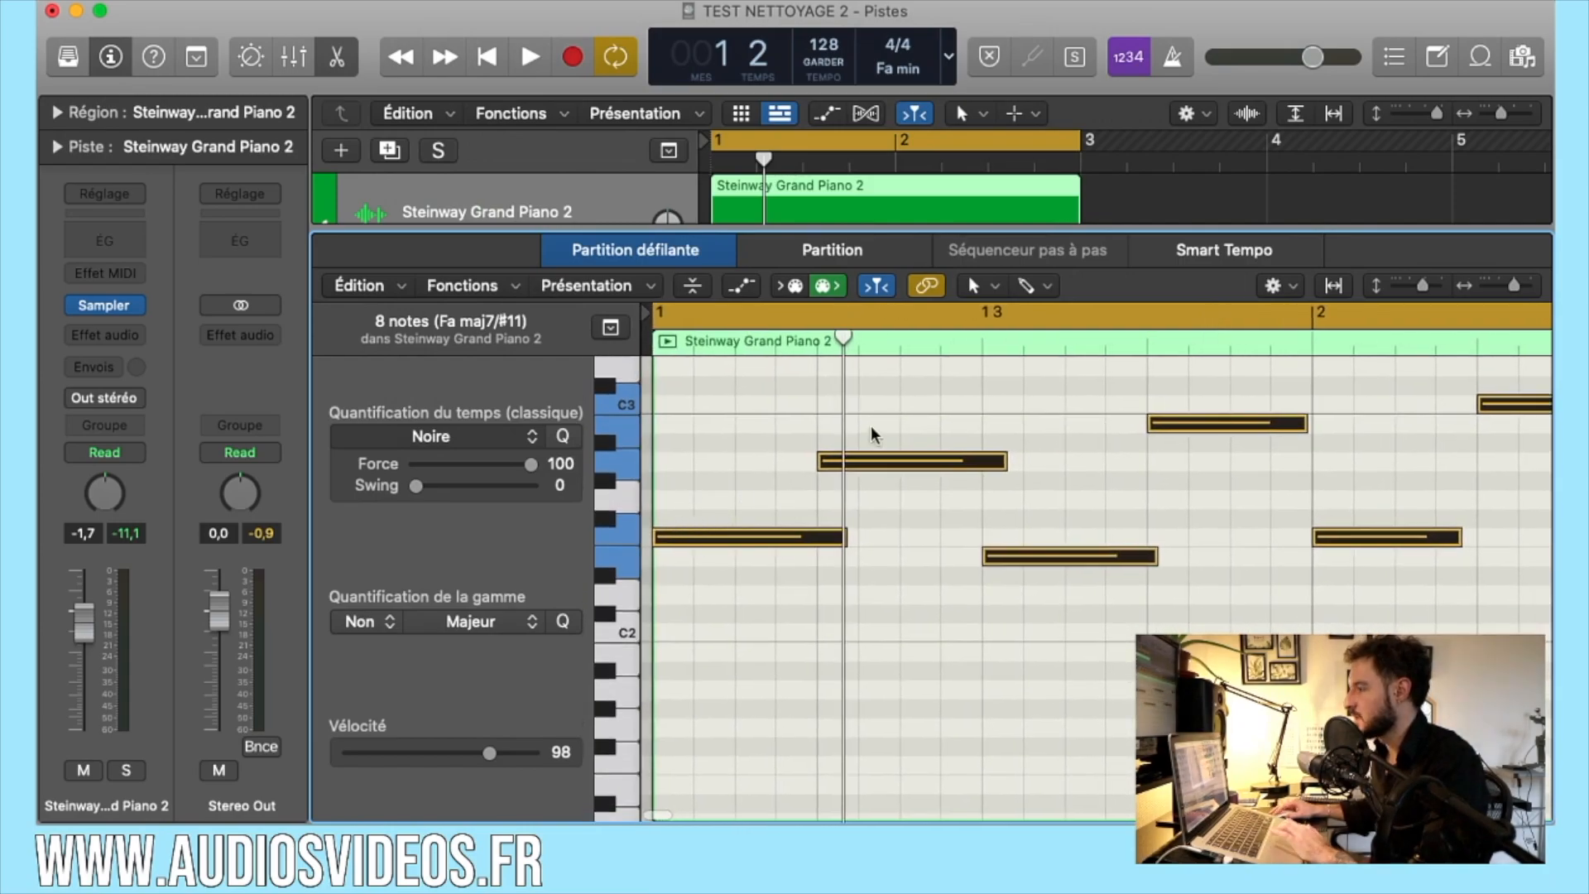
Step: Check the note positions, reselect all the notes, and set their time quantization to Croche
click(895, 563)
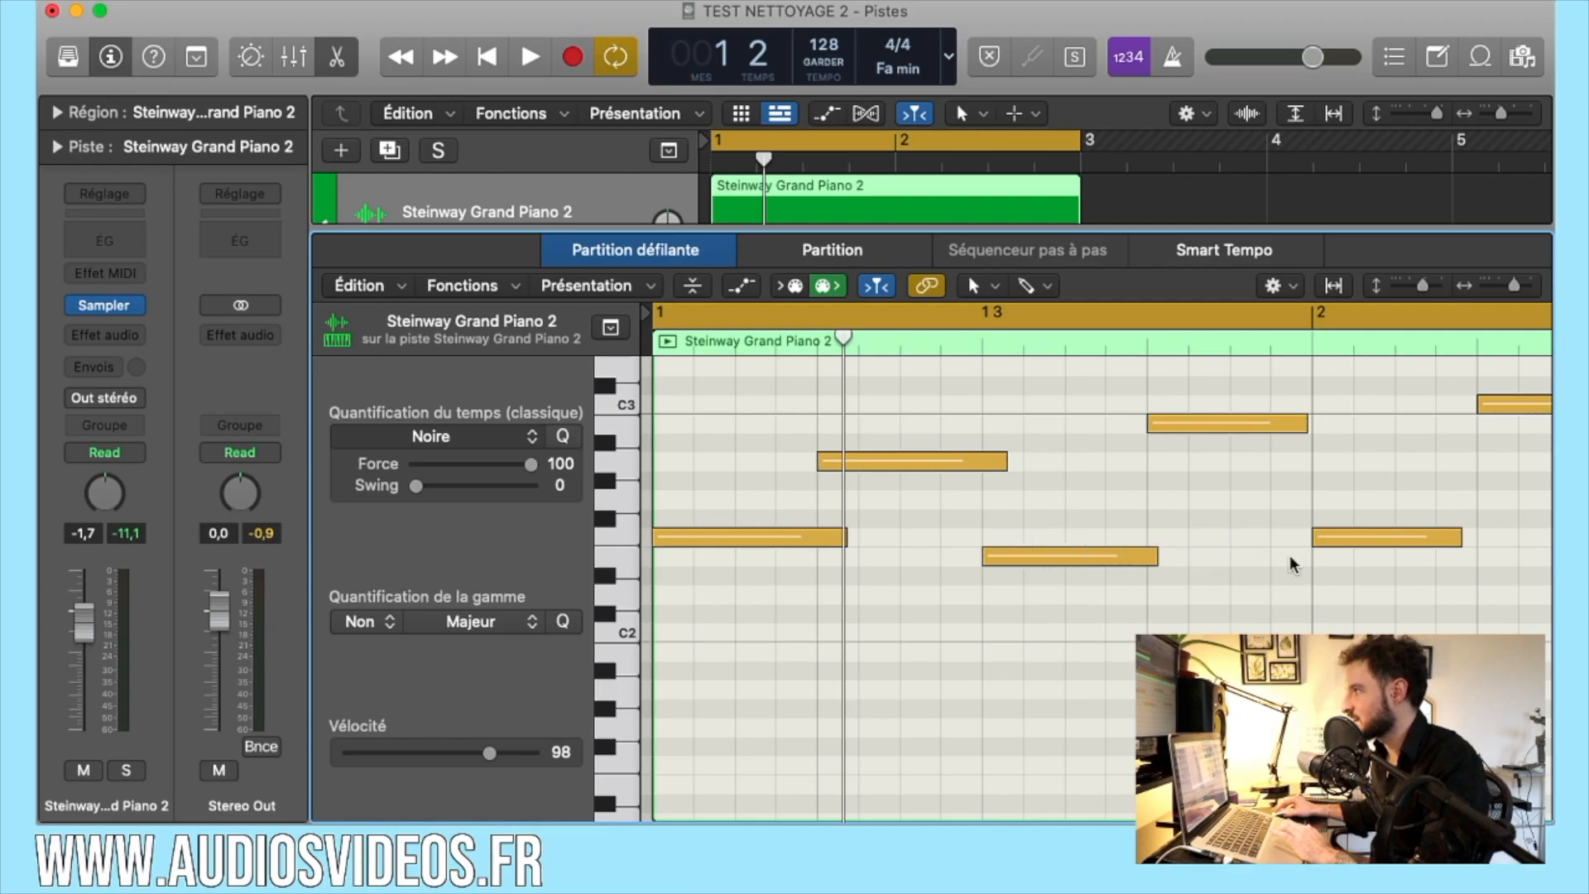
scroll(1291, 550, right, 10)
scroll(1281, 563, left, 4)
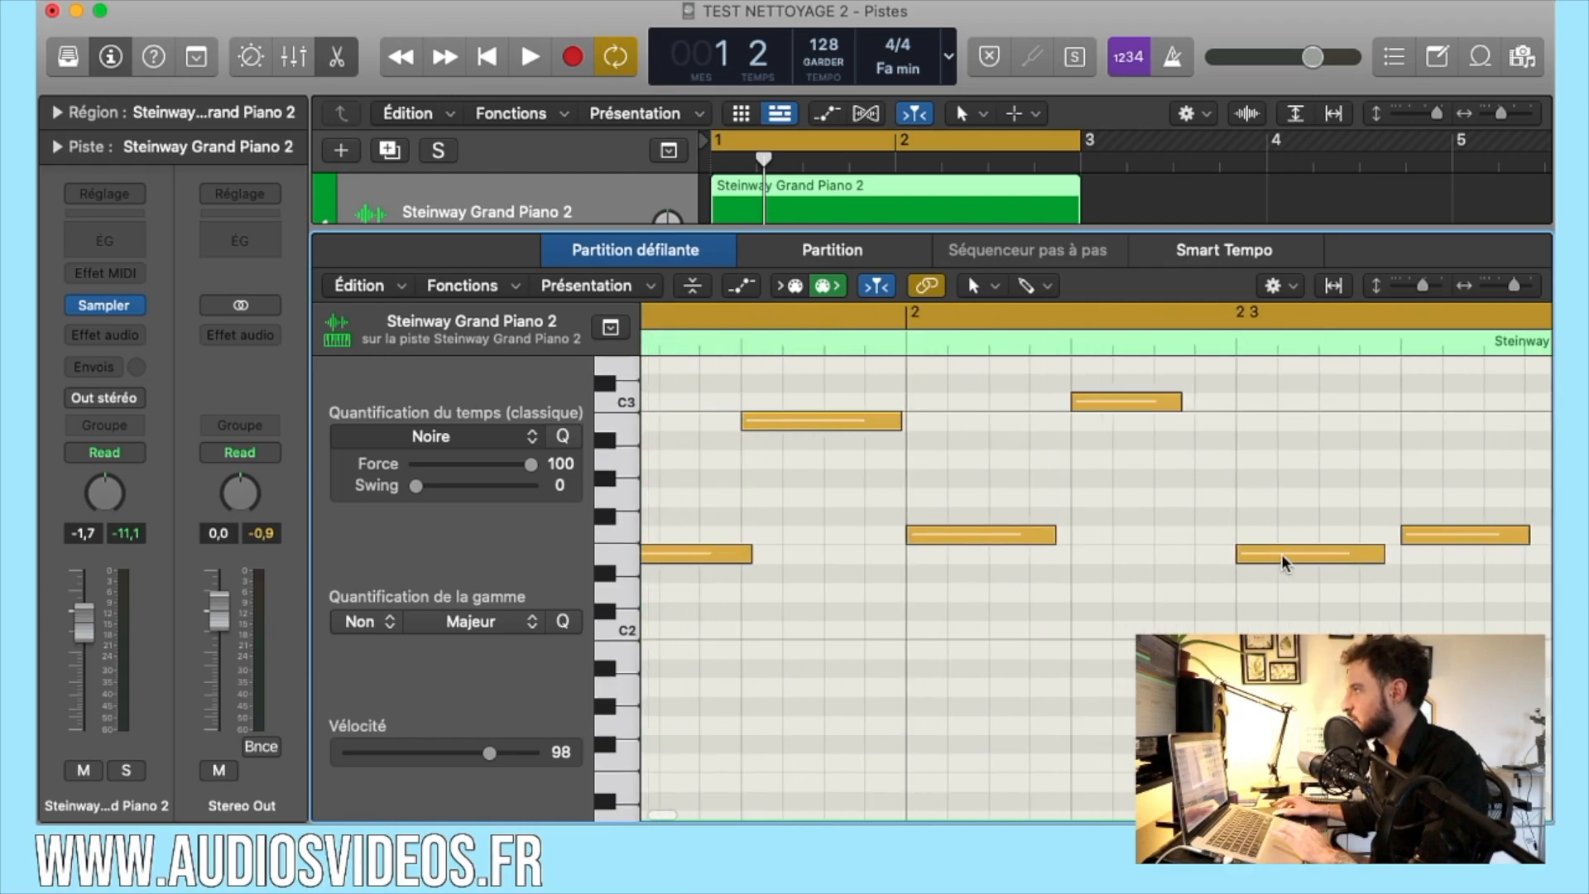
drag(627, 397, 625, 579)
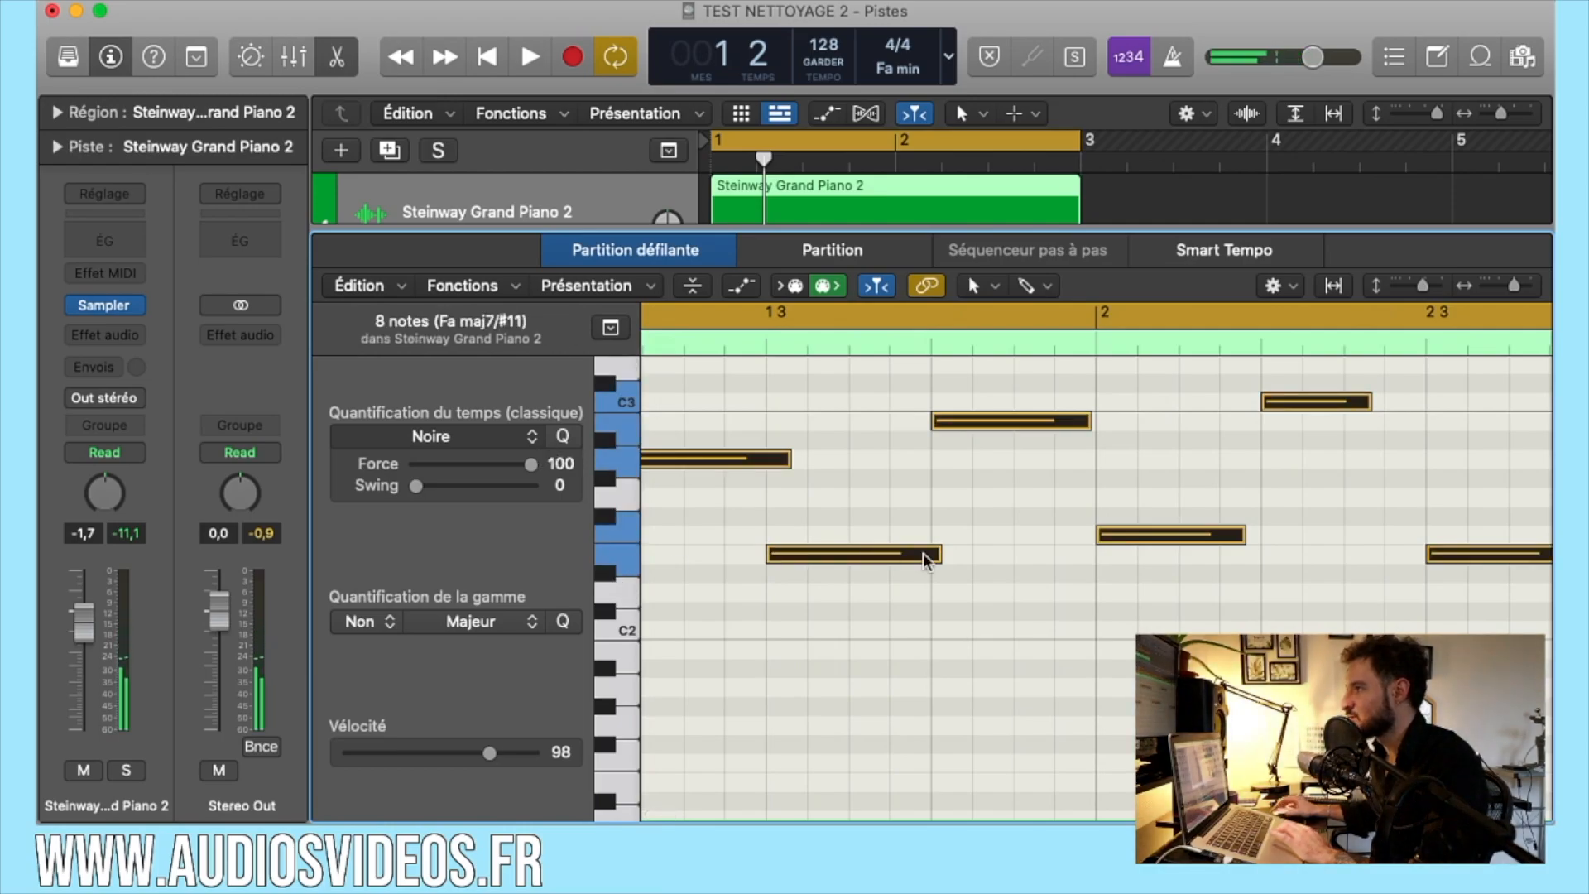
click(529, 443)
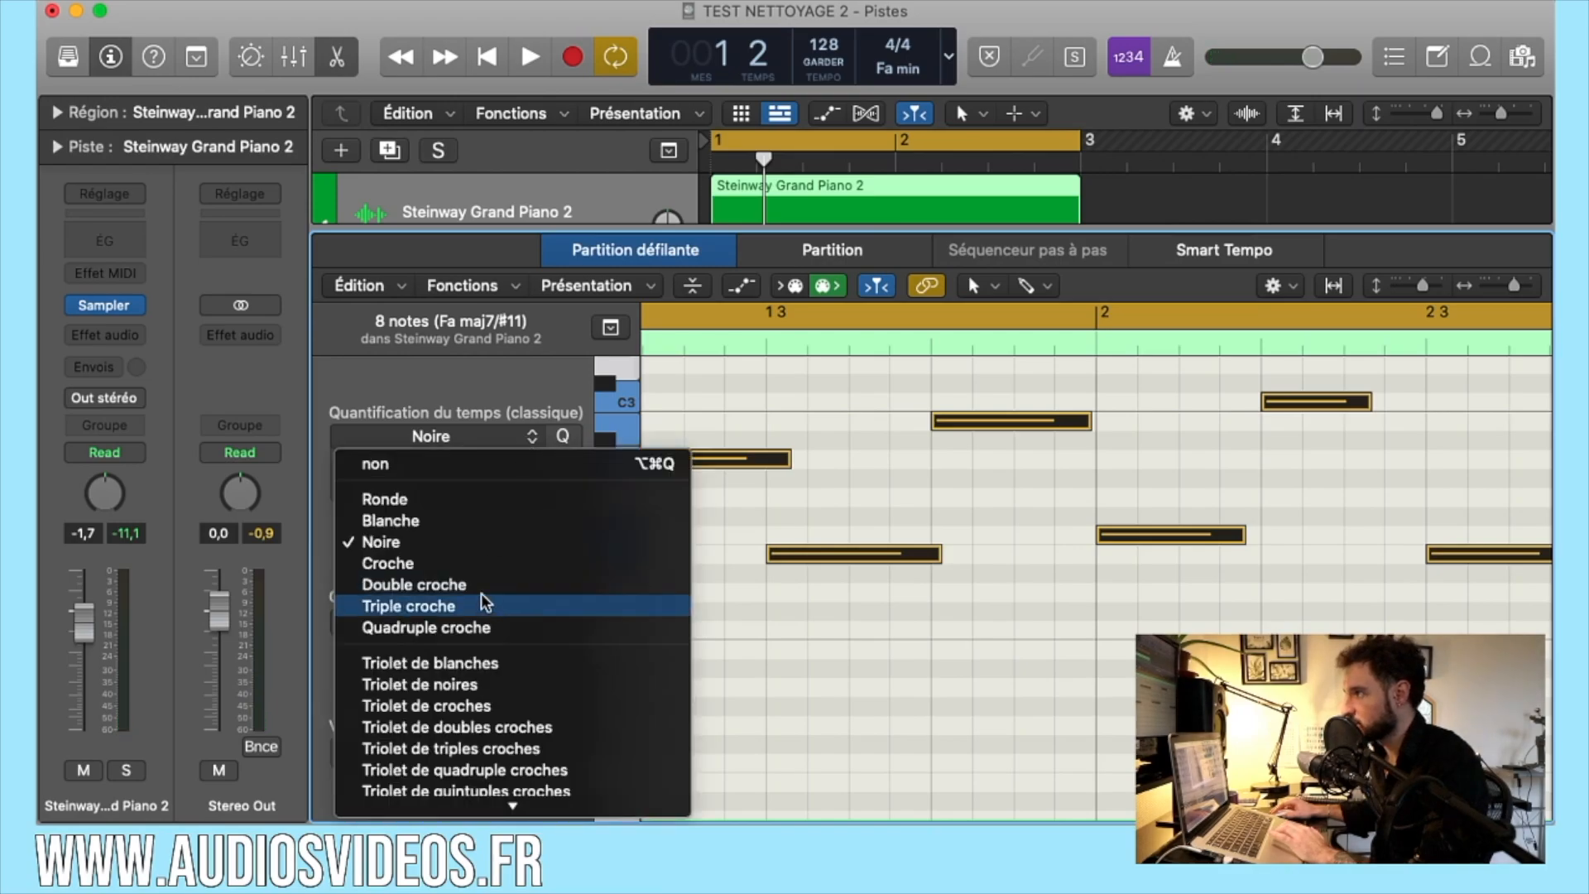
click(455, 564)
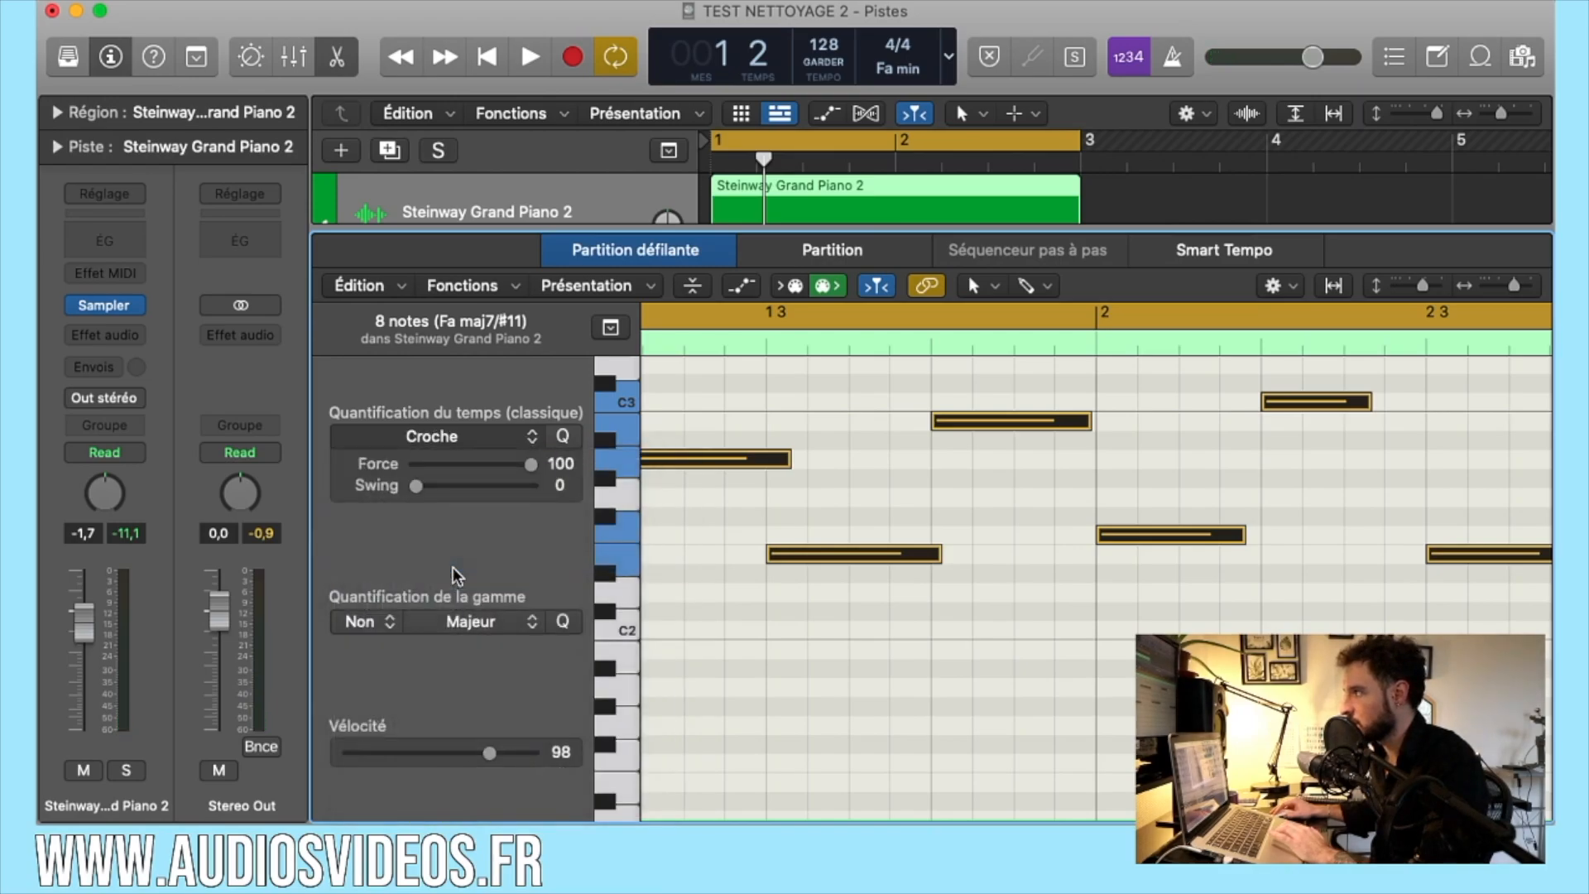
scroll(1026, 685, right, 5)
scroll(1026, 686, left, 5)
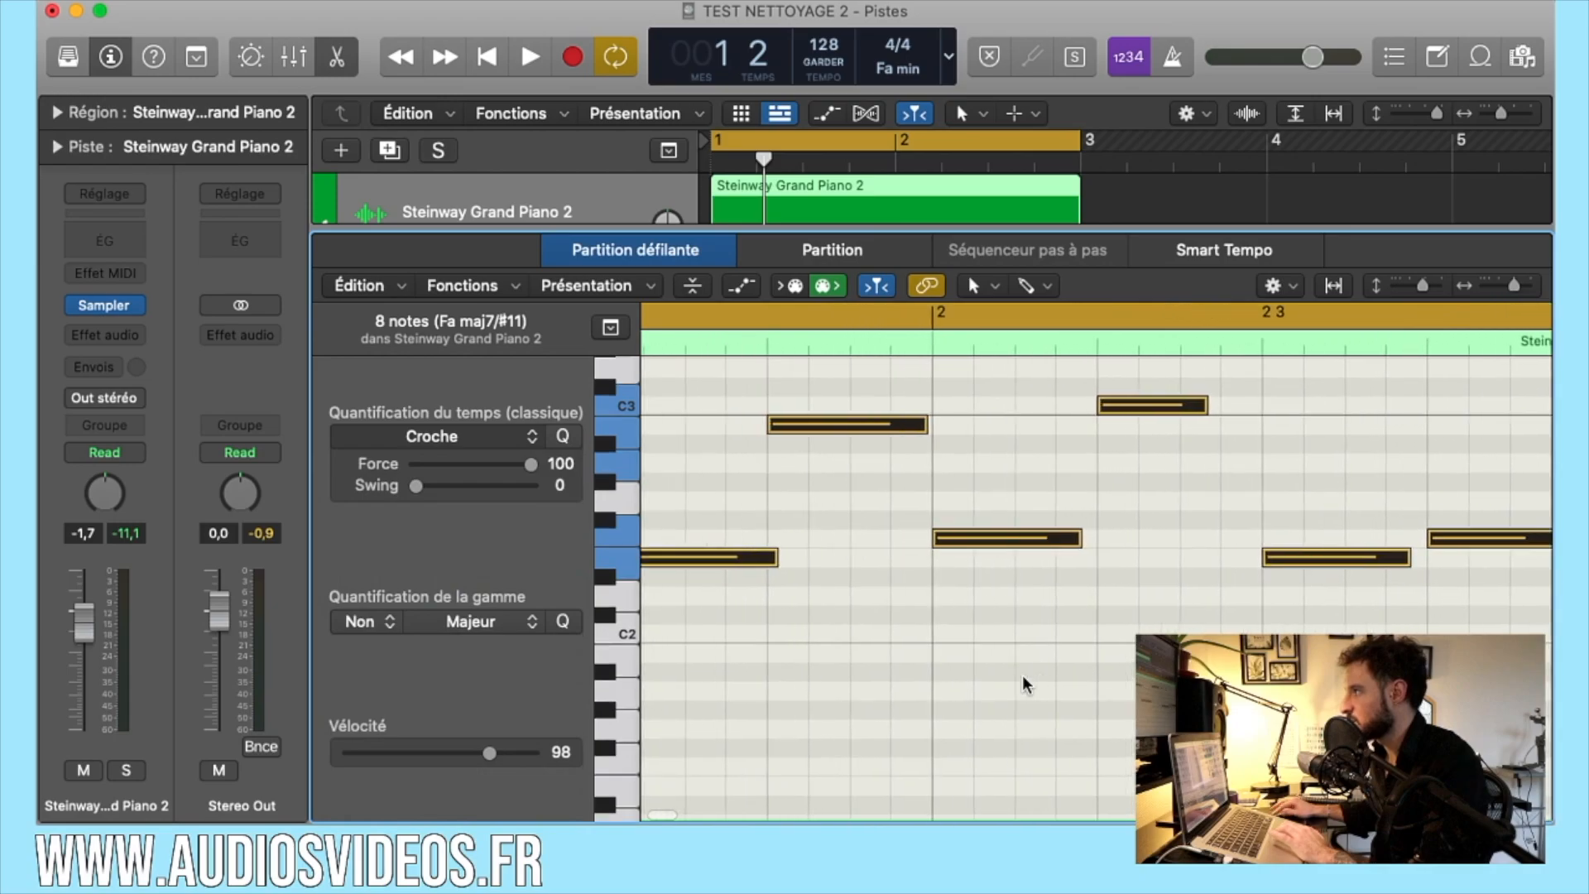
Step: Set the selected notes' time quantization to Blanche and review their placement across the whole region
click(510, 447)
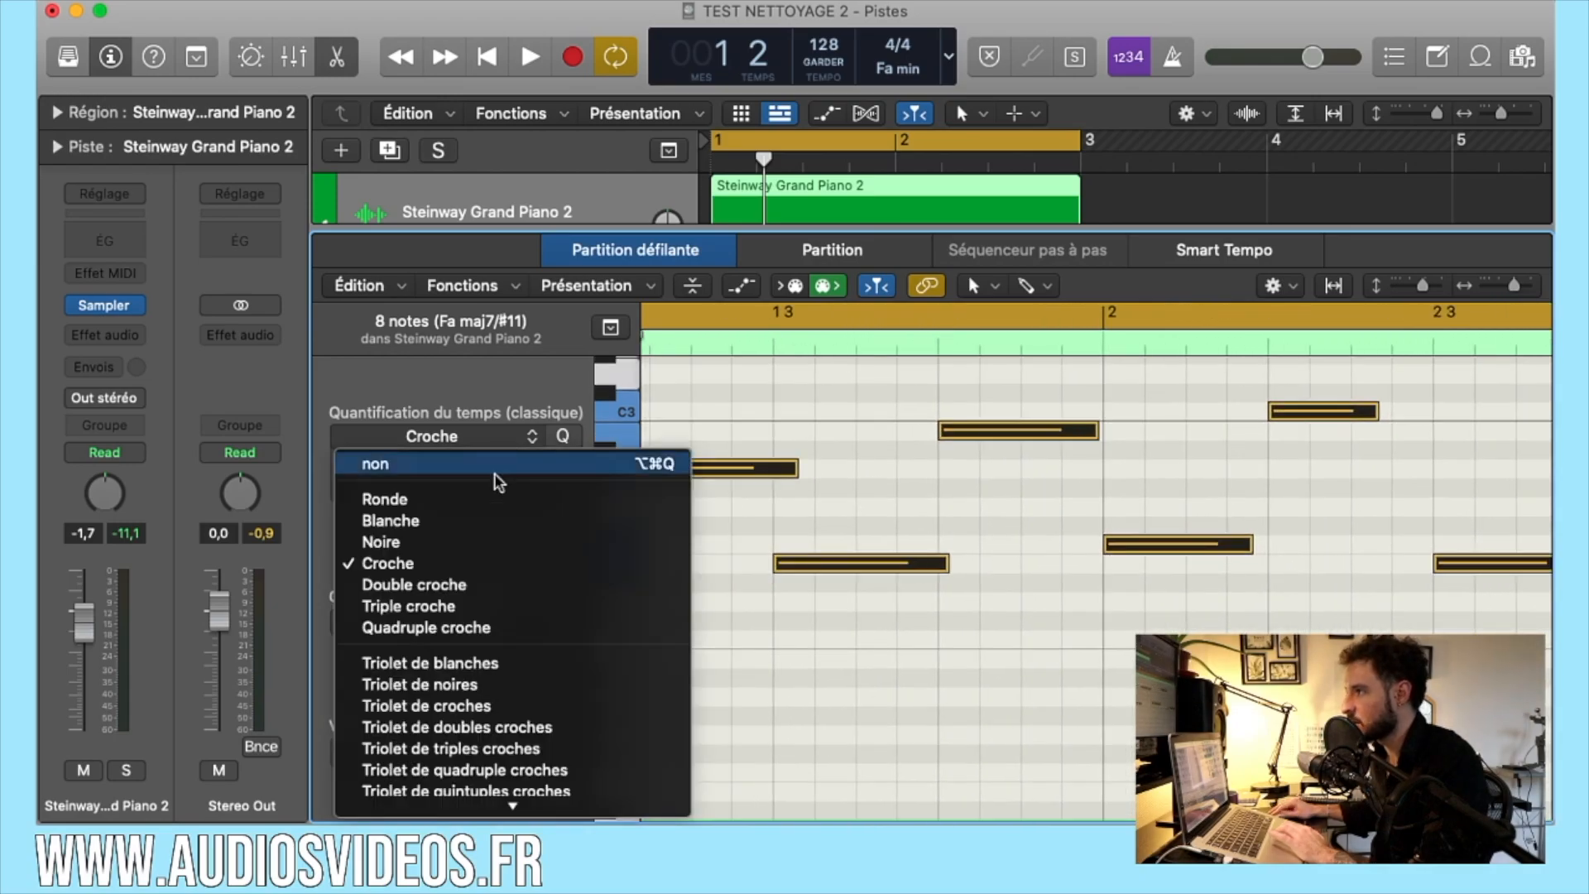
click(449, 521)
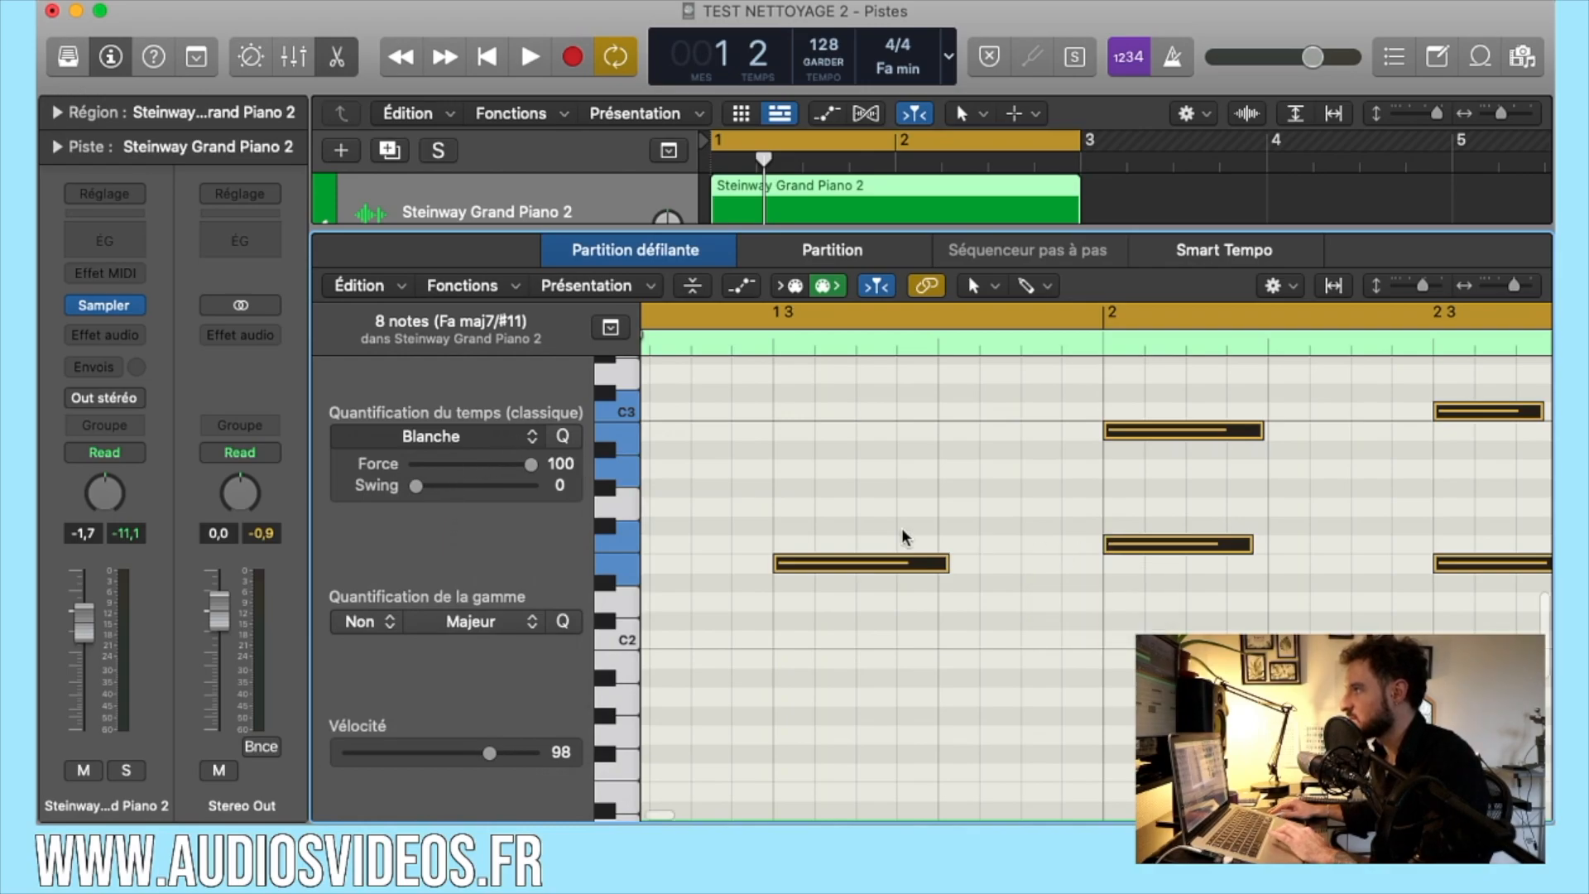
scroll(885, 536, down, 5)
scroll(876, 524, down, 2)
scroll(712, 480, left, 3)
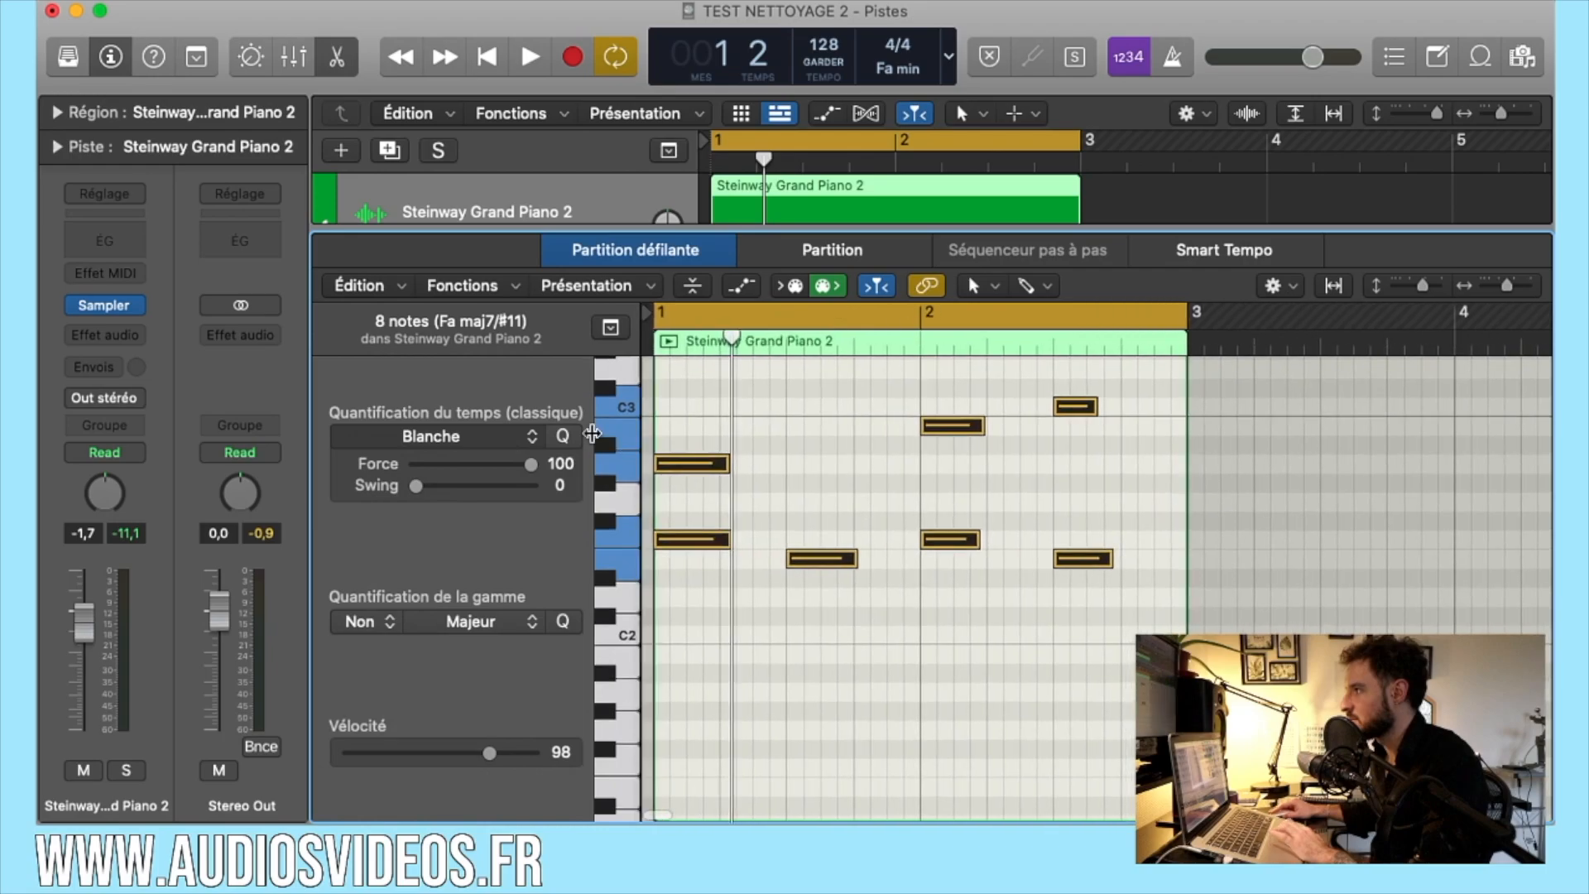
Step: Set the selected notes' time quantization back to Croche
click(516, 443)
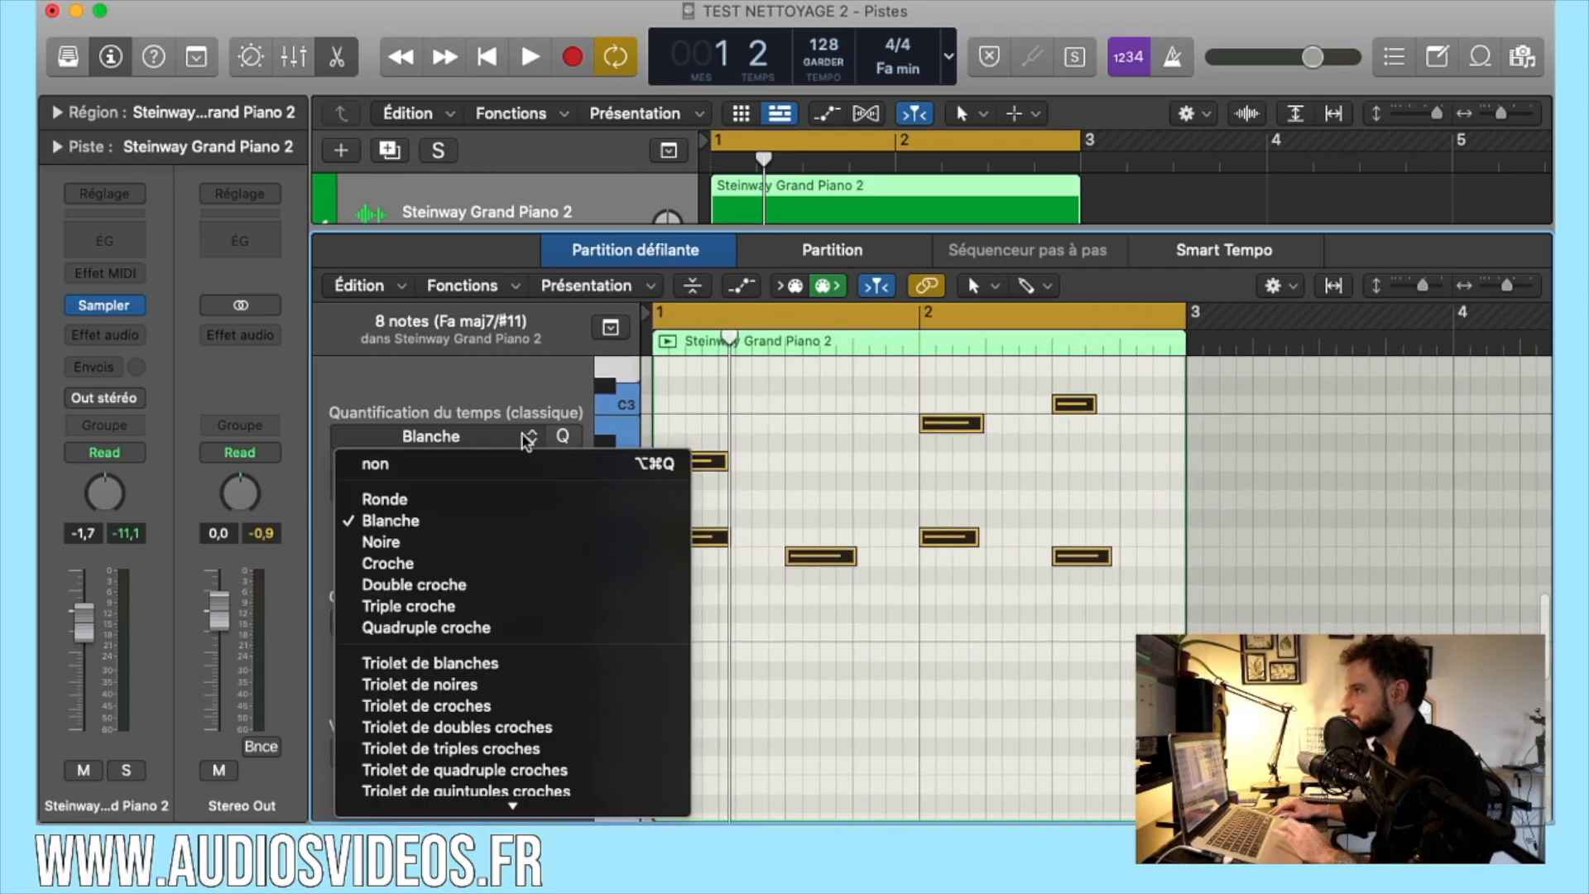
click(432, 569)
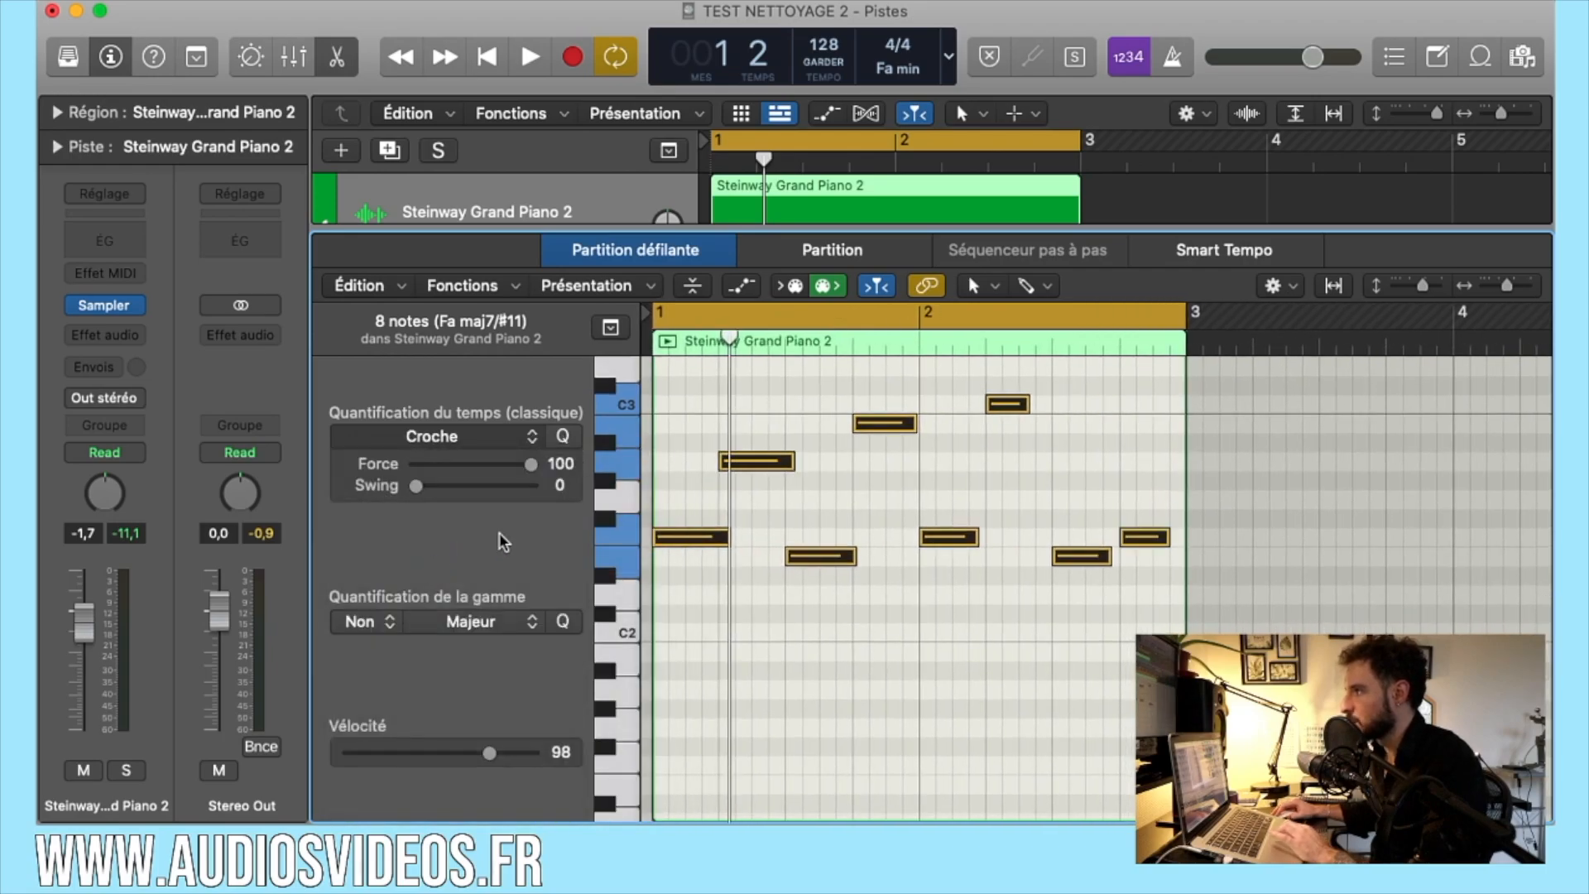
Step: Play back the quantized loop with the metronome on, stop playback, and deselect the notes
scroll(731, 480, up, 1)
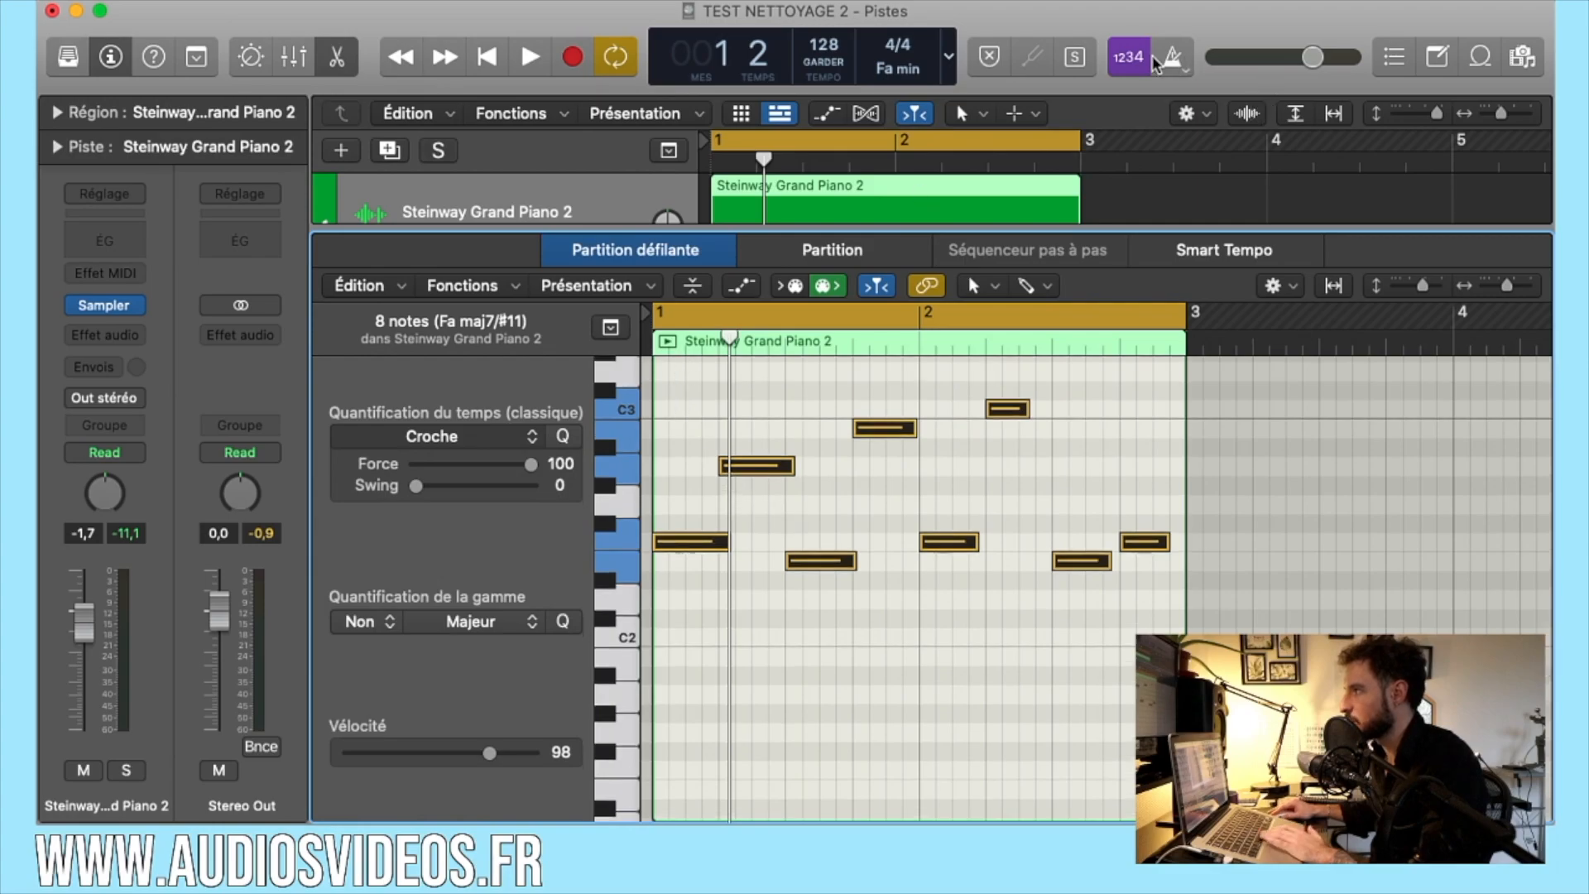
key(space)
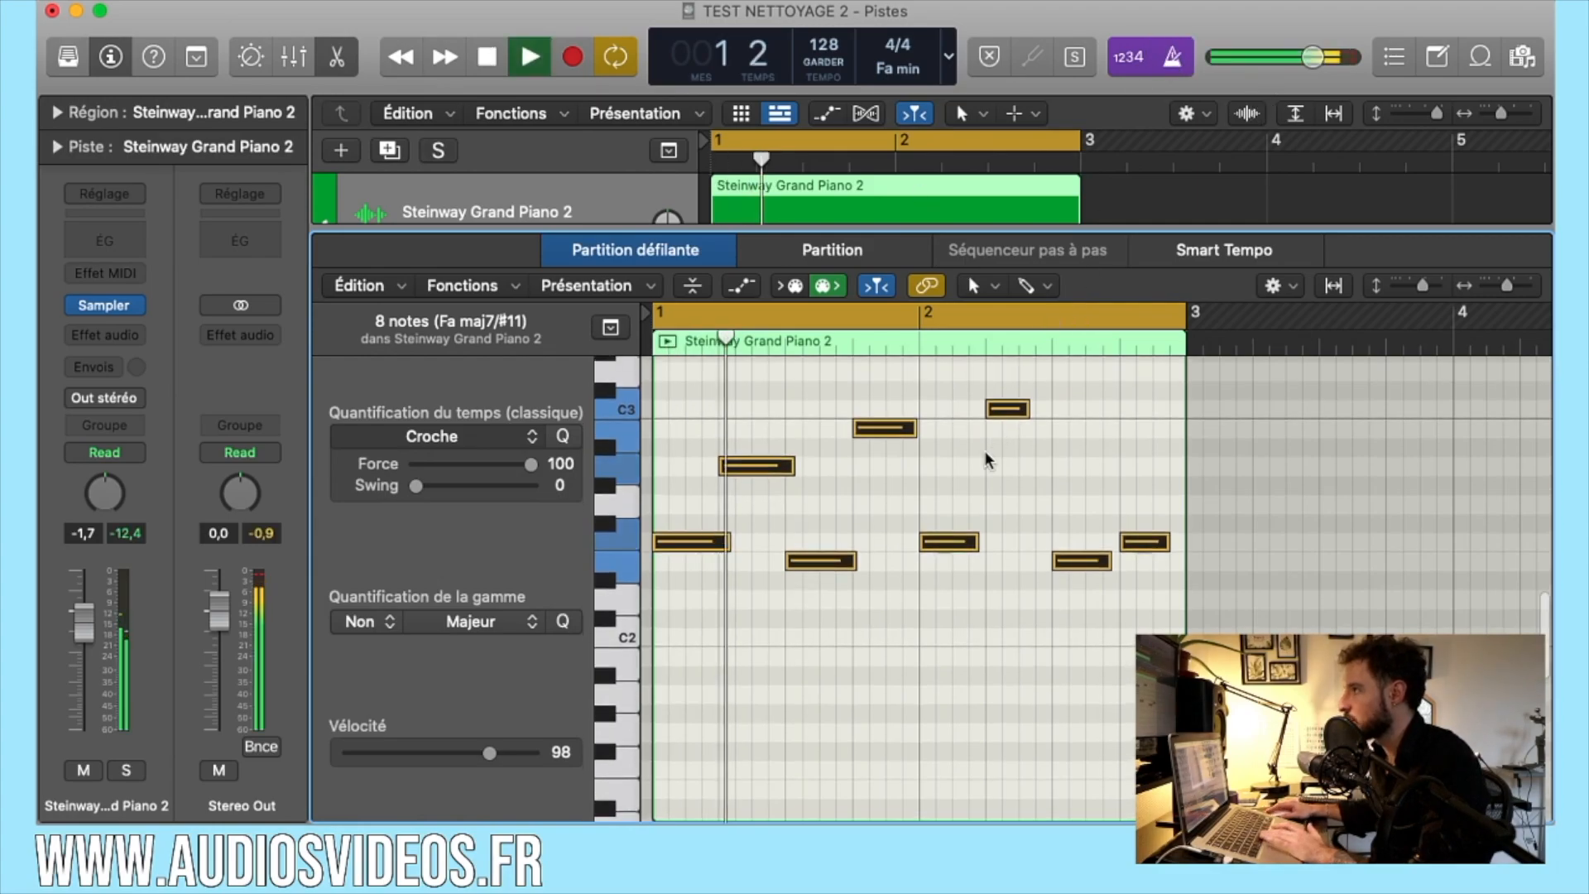
scroll(944, 599, up, 1)
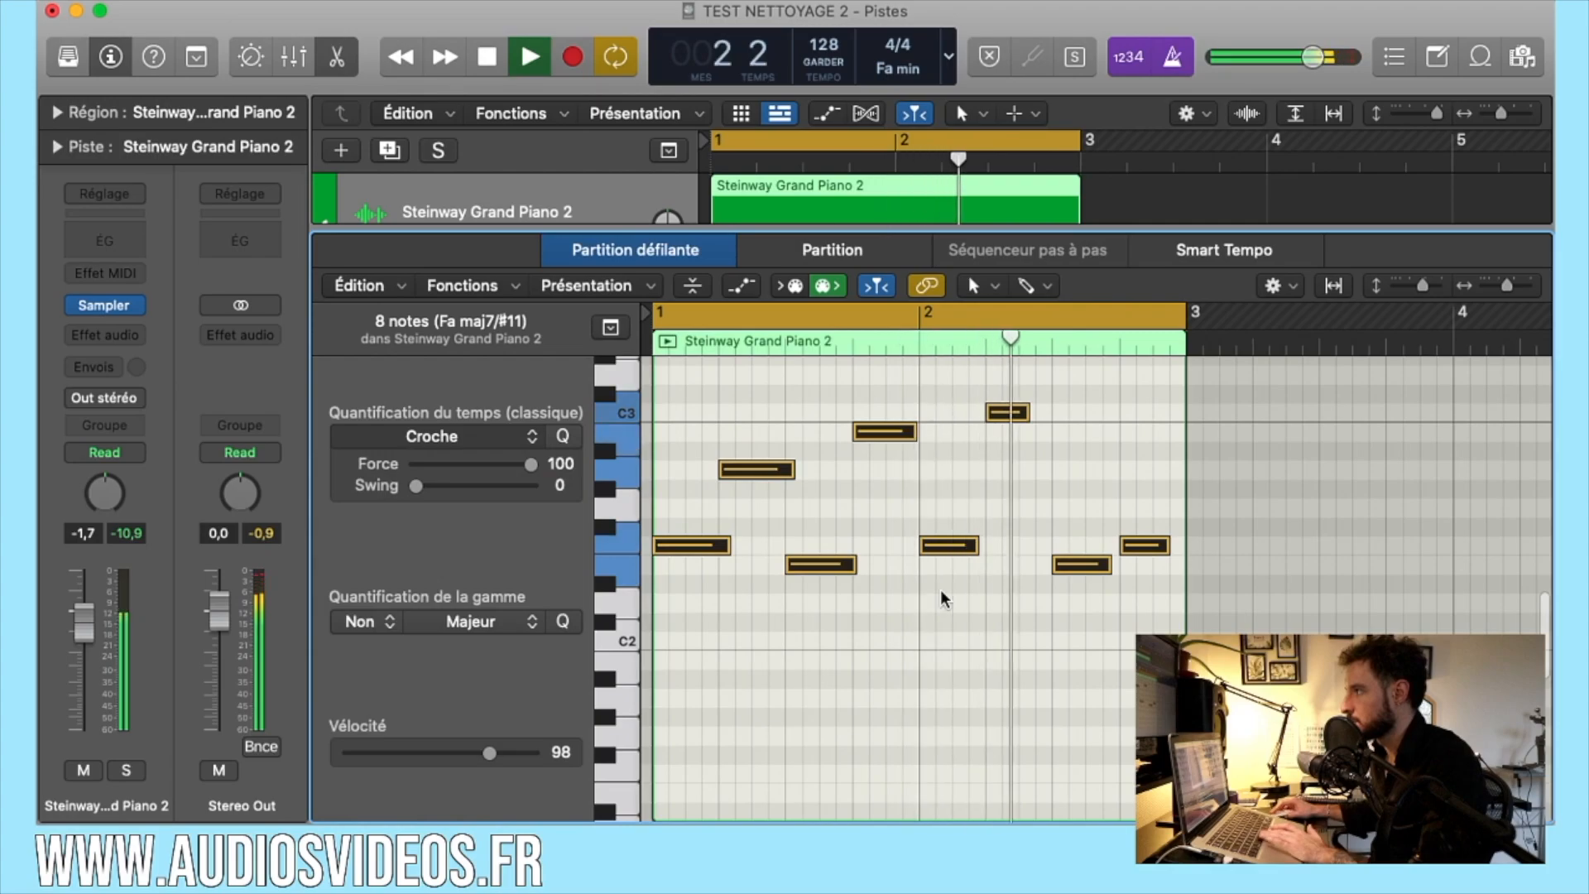
scroll(1004, 432, up, 3)
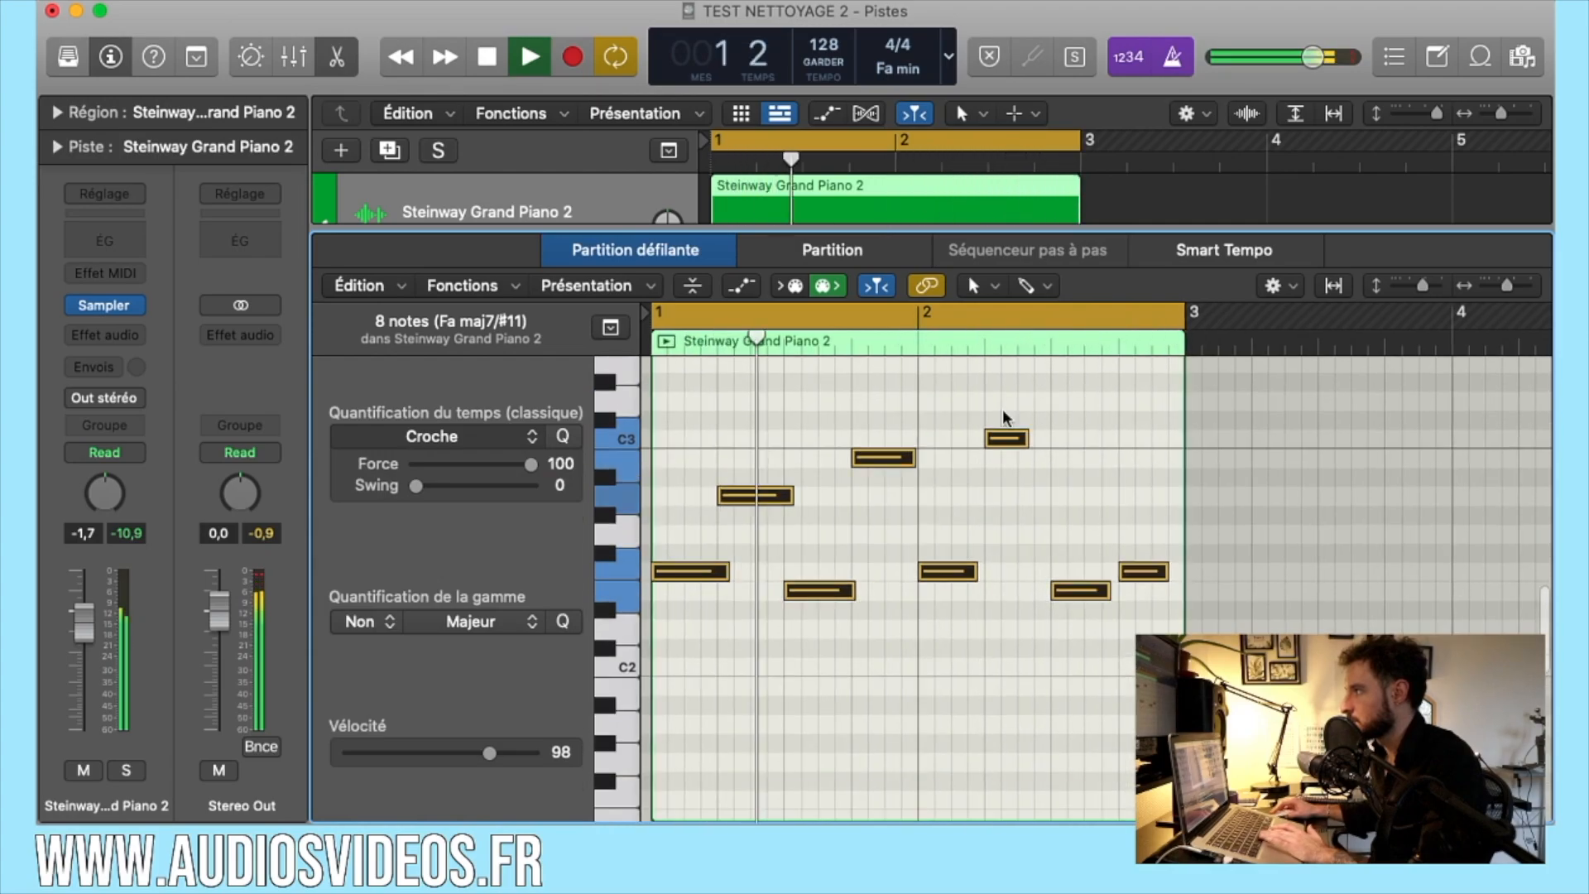
key(space)
click(1057, 444)
scroll(1018, 436, down, 1)
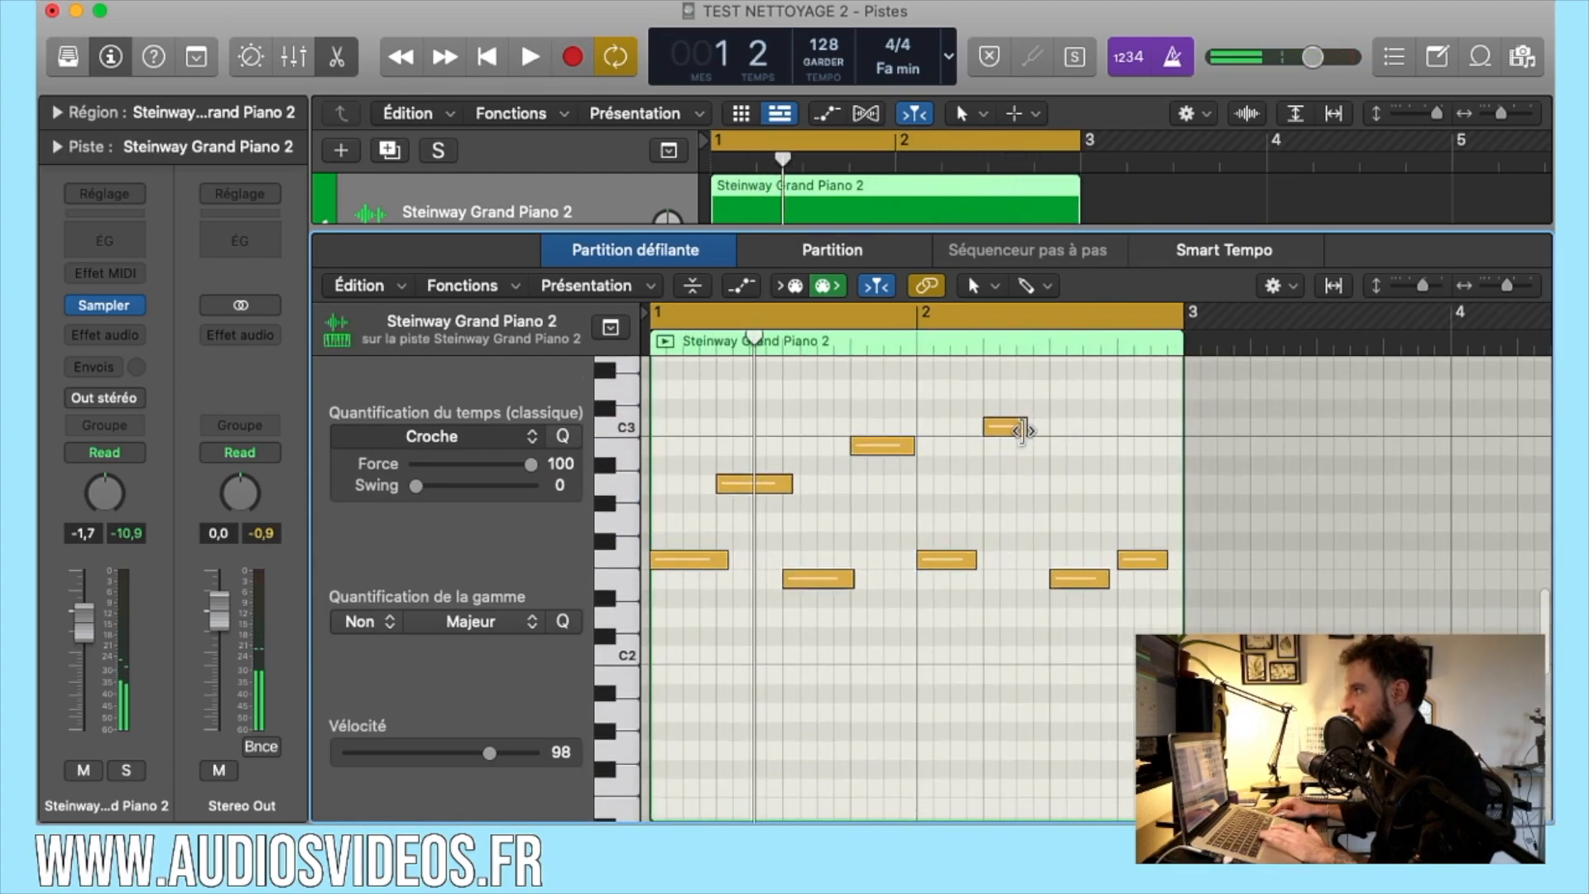
Step: Lengthen the C3 note and the note starting at bar 2 so that each ends where the next note begins
drag(1024, 436, 1047, 436)
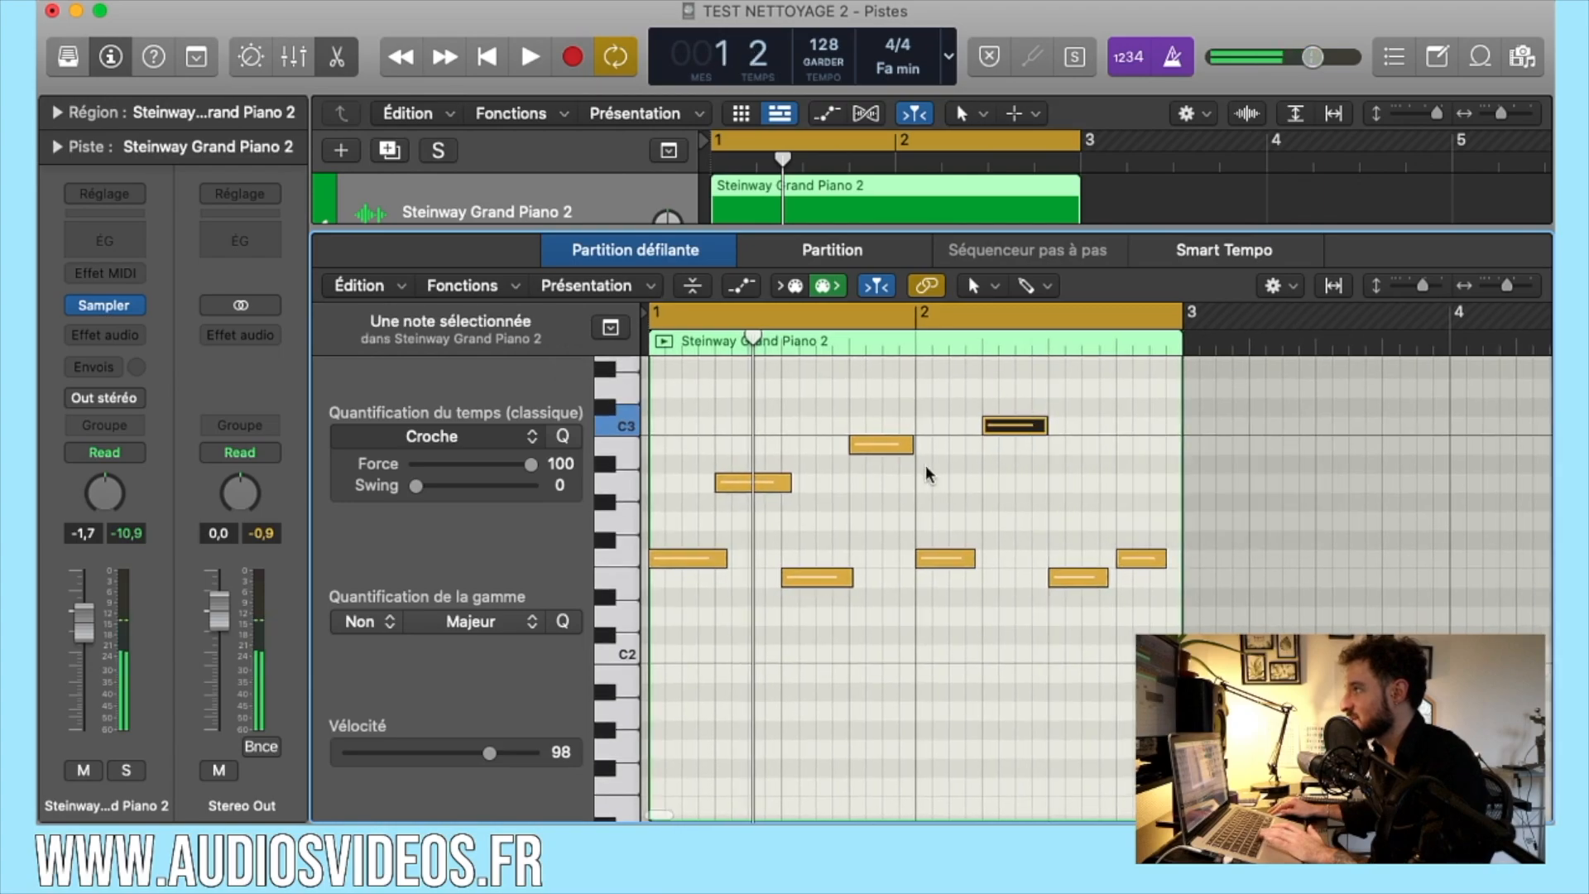
drag(976, 562, 981, 562)
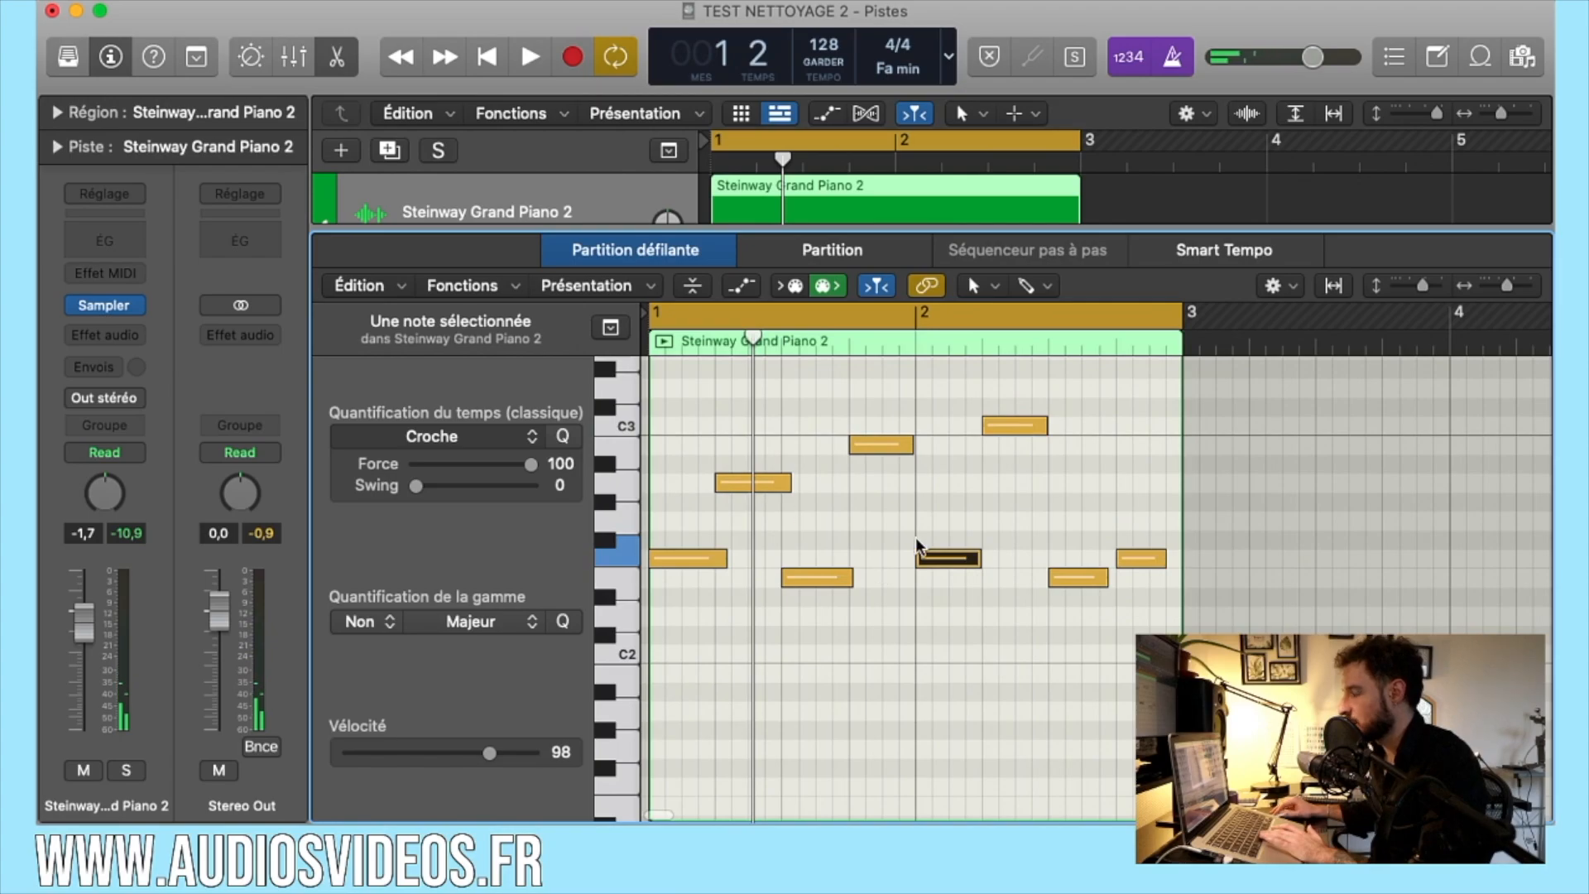
key(super+Right)
scroll(838, 494, left, 3)
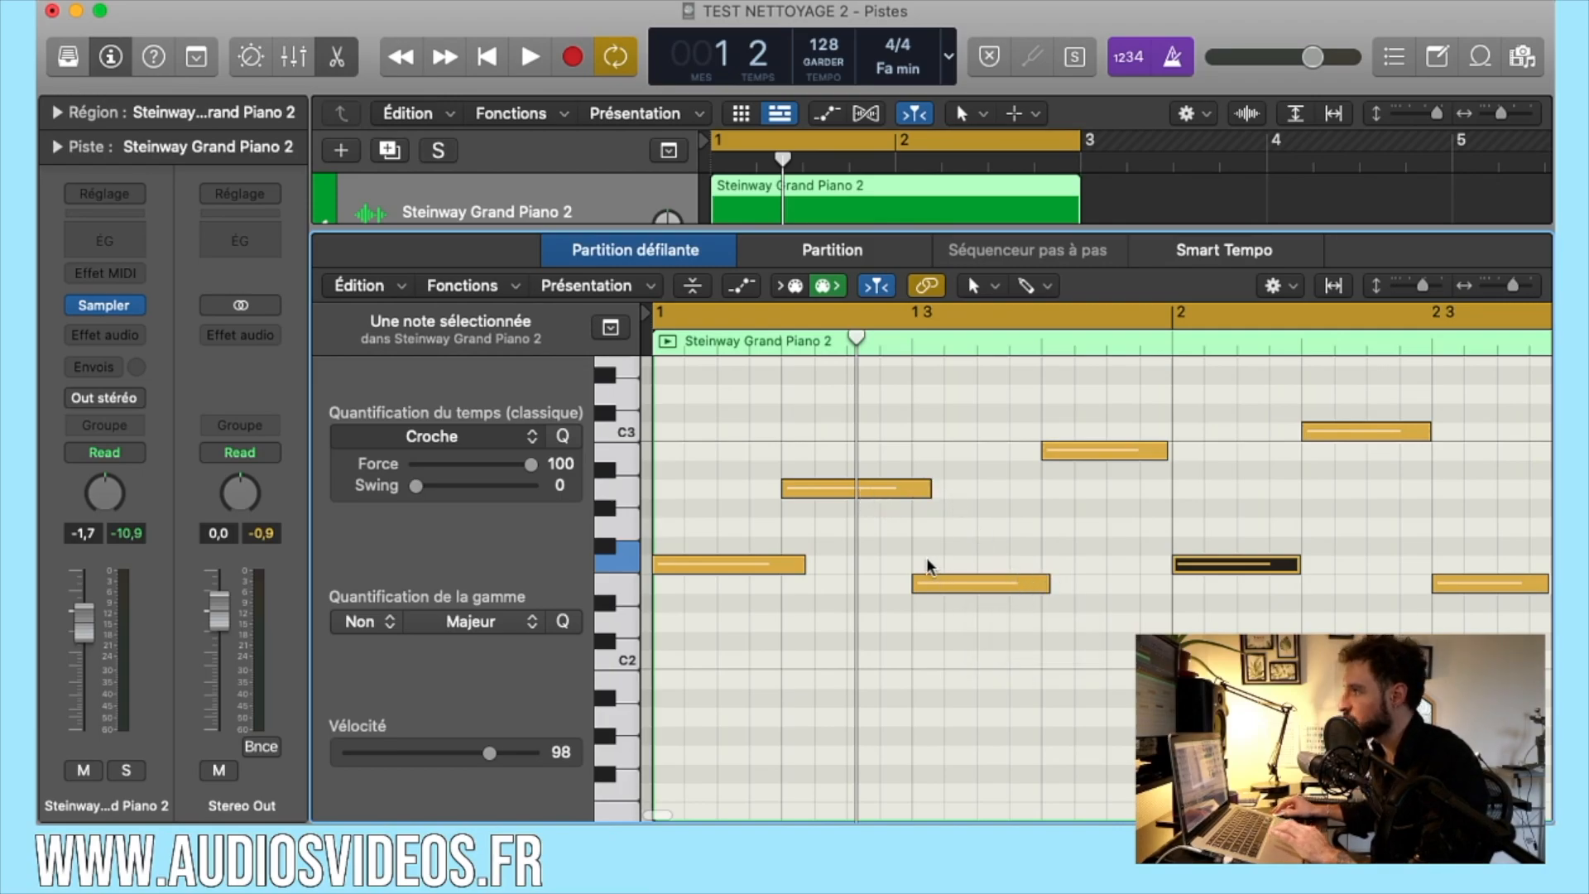
scroll(927, 567, right, 1)
scroll(803, 525, down, 3)
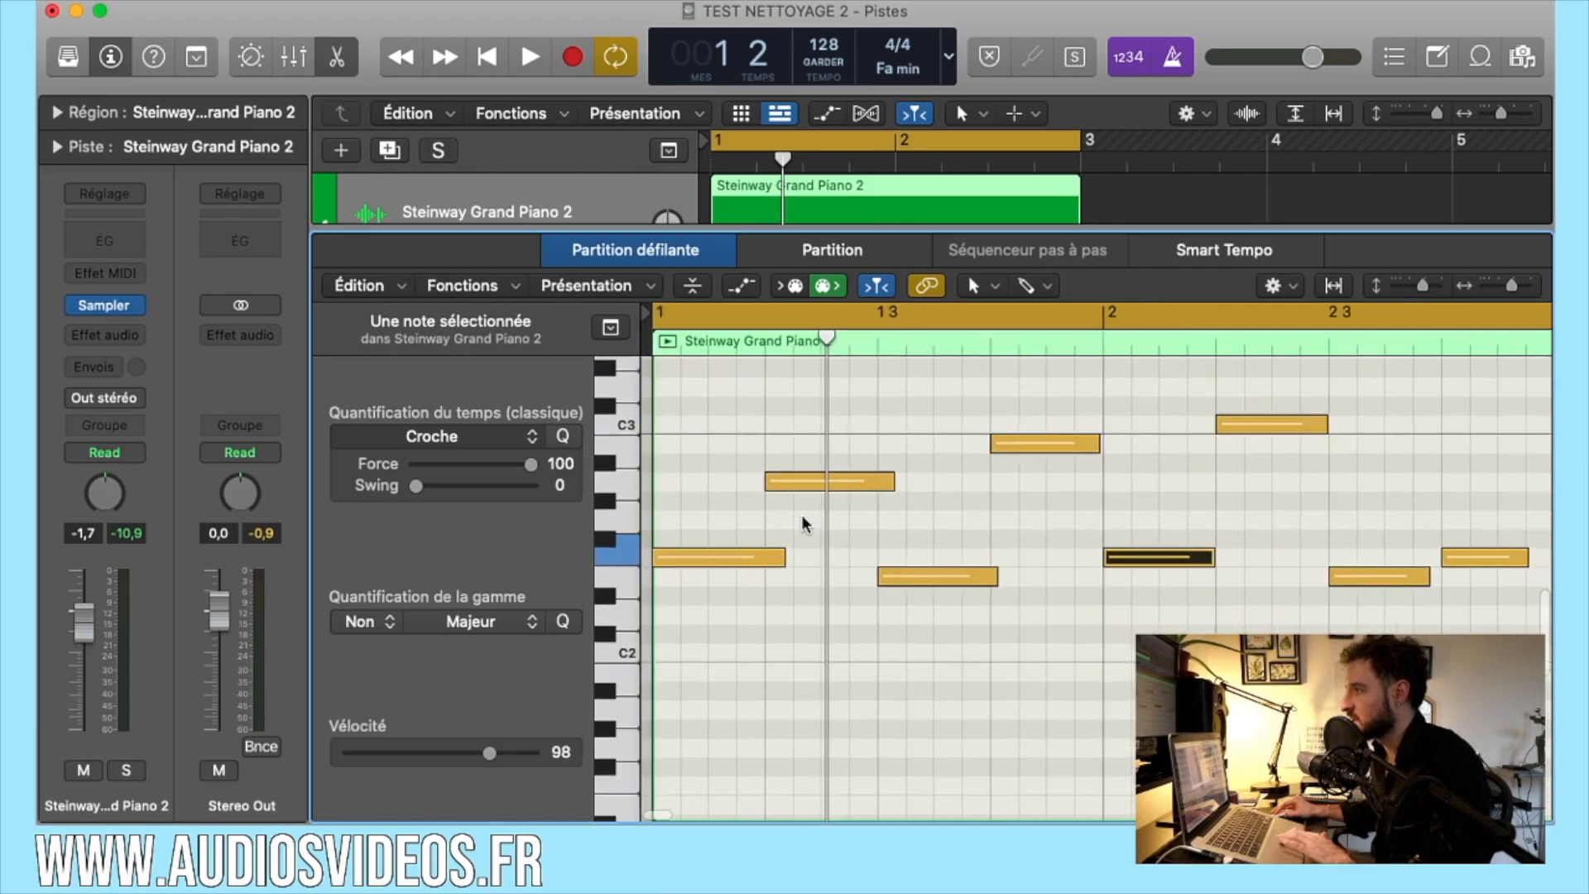
Step: Select all the notes and set their time quantization swing to 72, keeping the strength at 100
drag(628, 372, 617, 662)
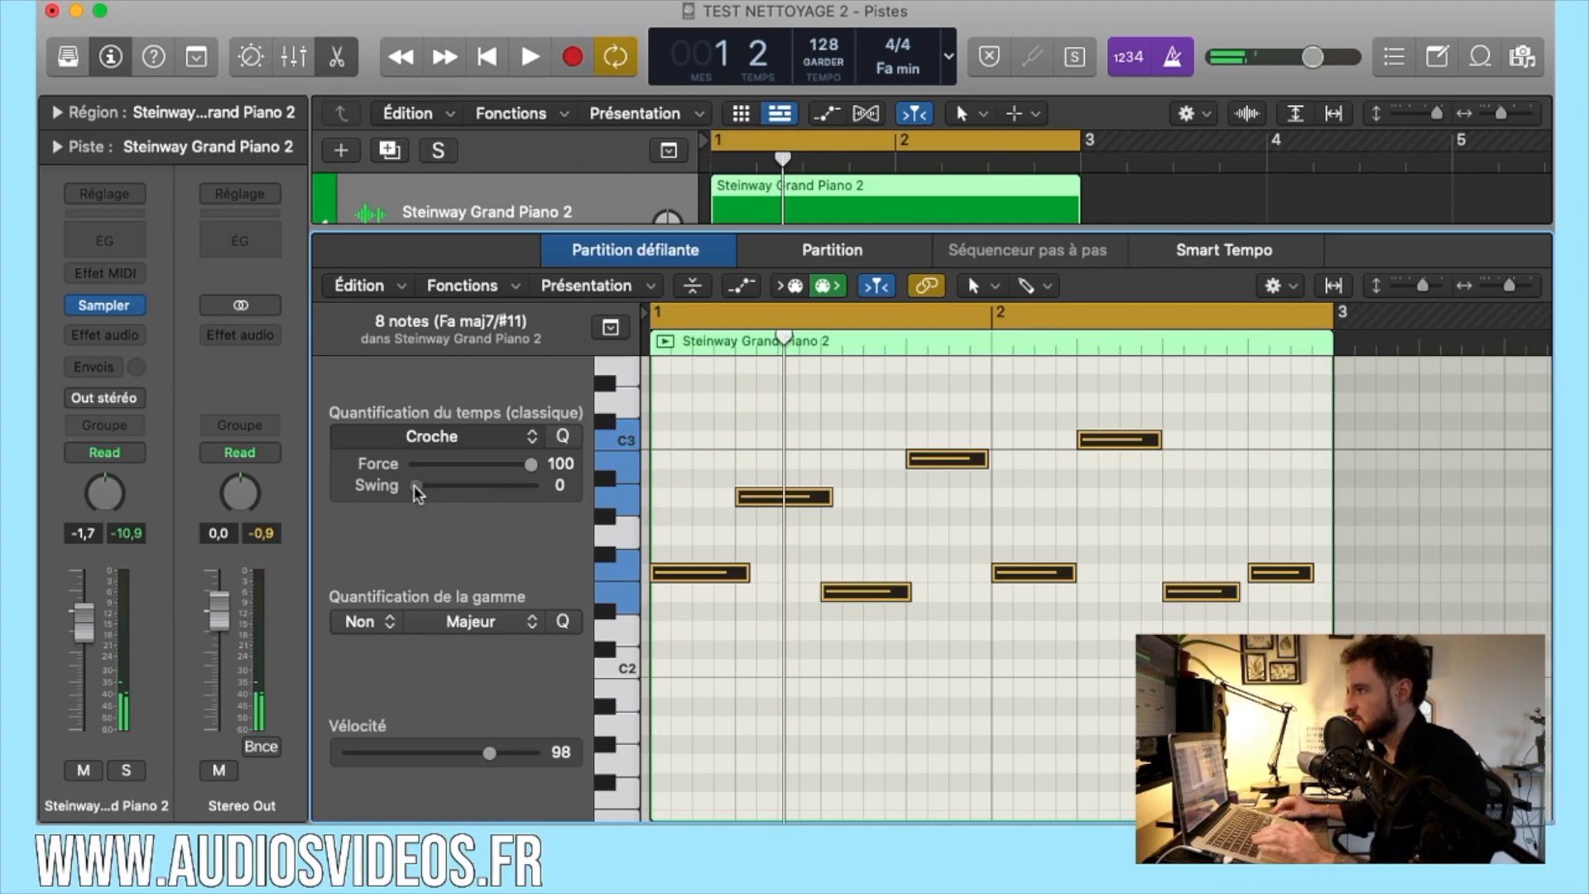
drag(454, 494, 498, 495)
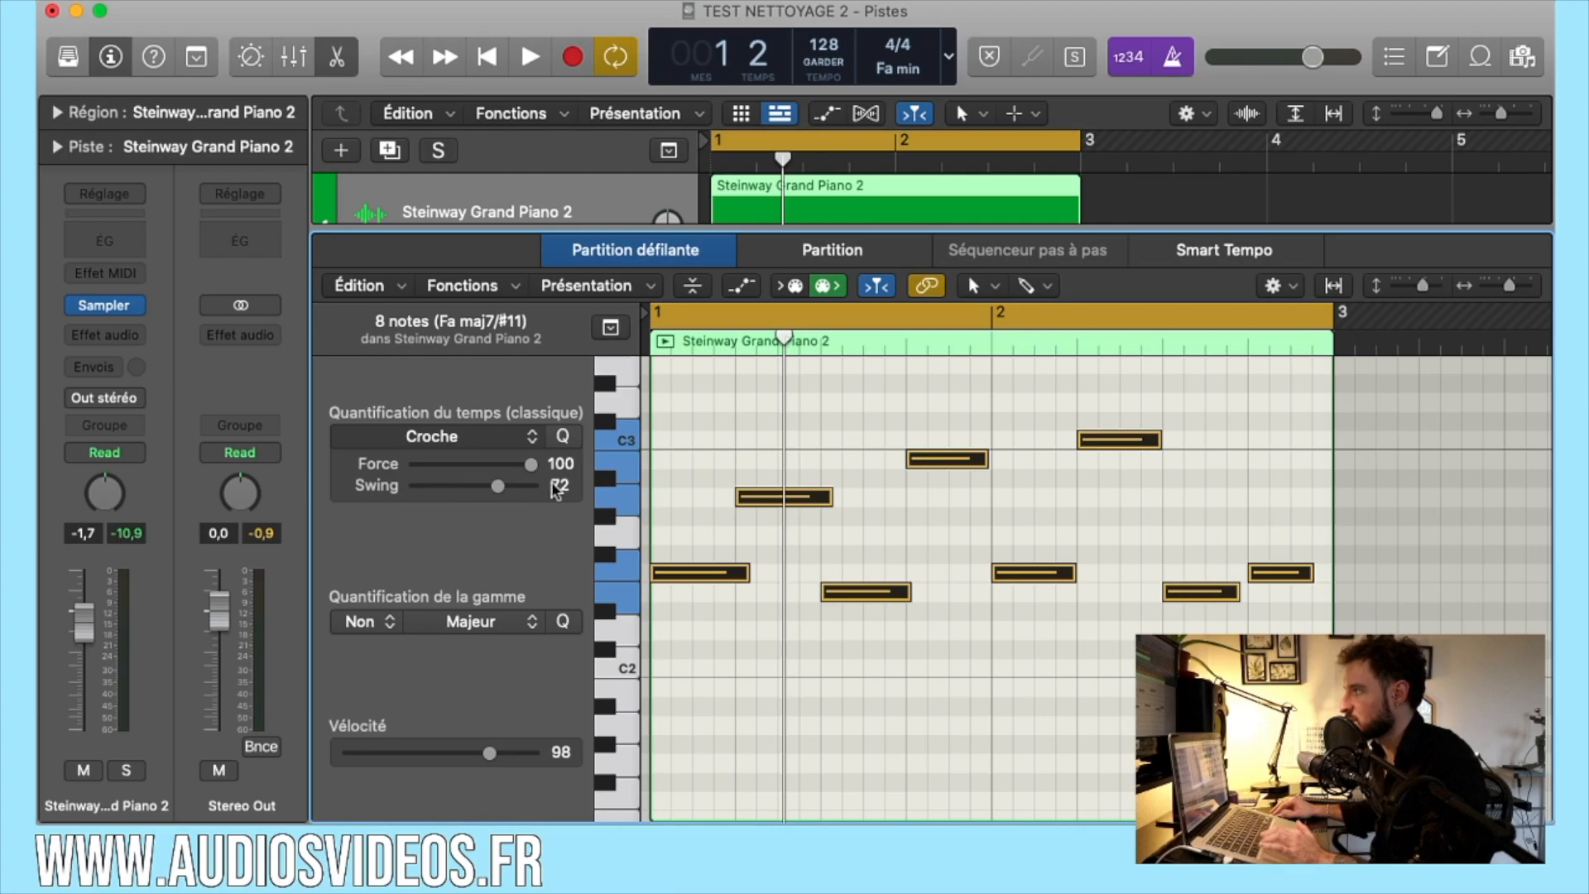
drag(531, 464, 544, 466)
Step: Examine the swung notes and set their time quantization to Double croche
scroll(857, 531, up, 8)
scroll(857, 539, right, 10)
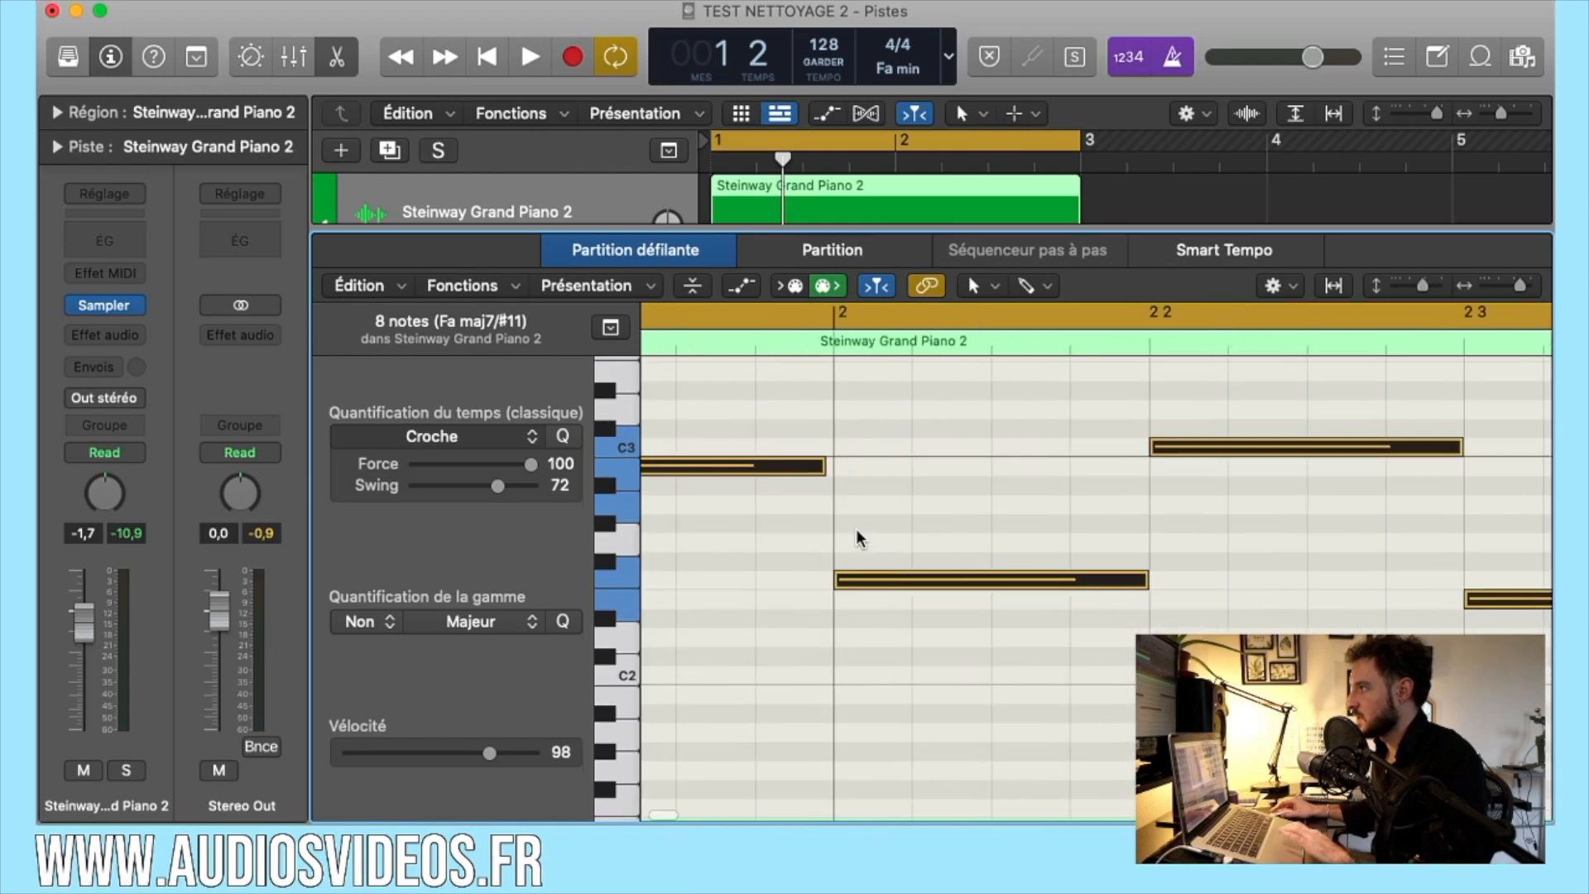
scroll(857, 539, right, 10)
scroll(857, 538, left, 12)
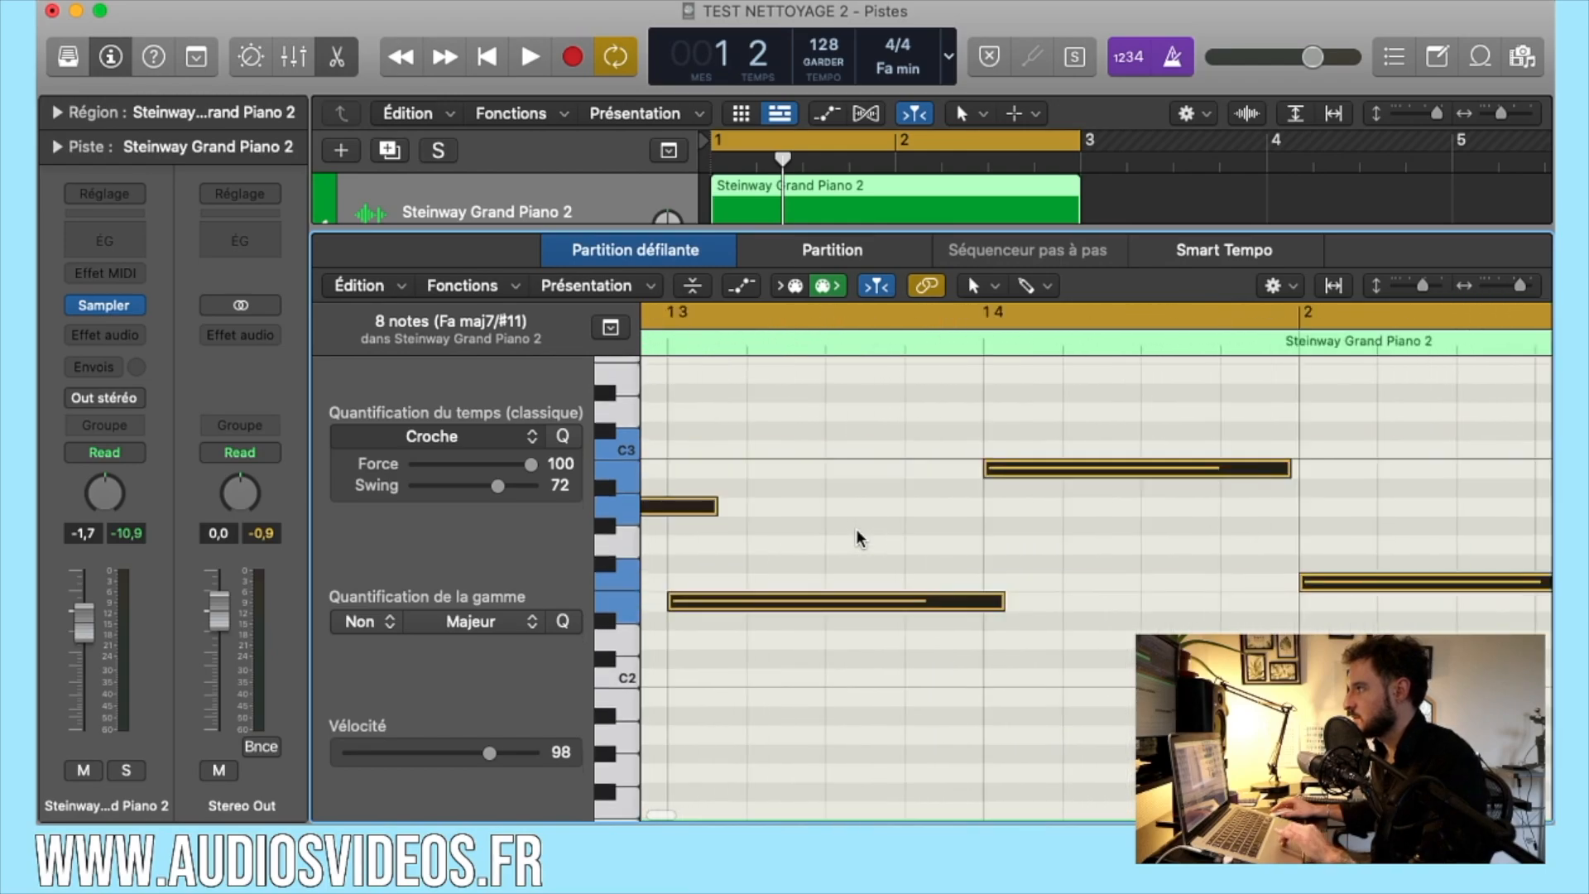
scroll(858, 538, left, 5)
click(447, 436)
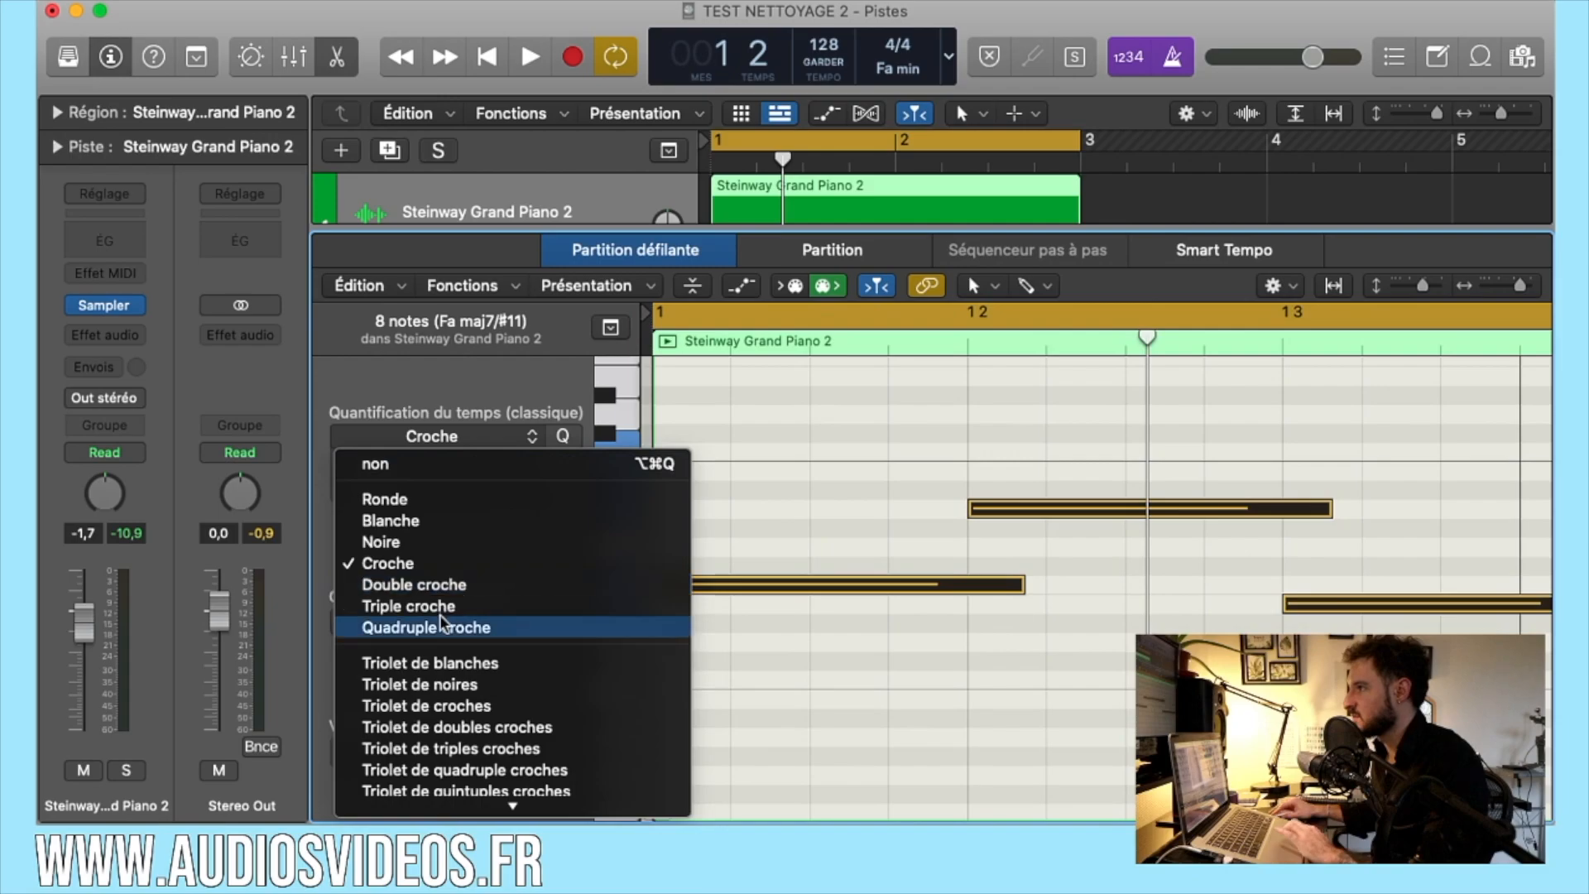
click(414, 584)
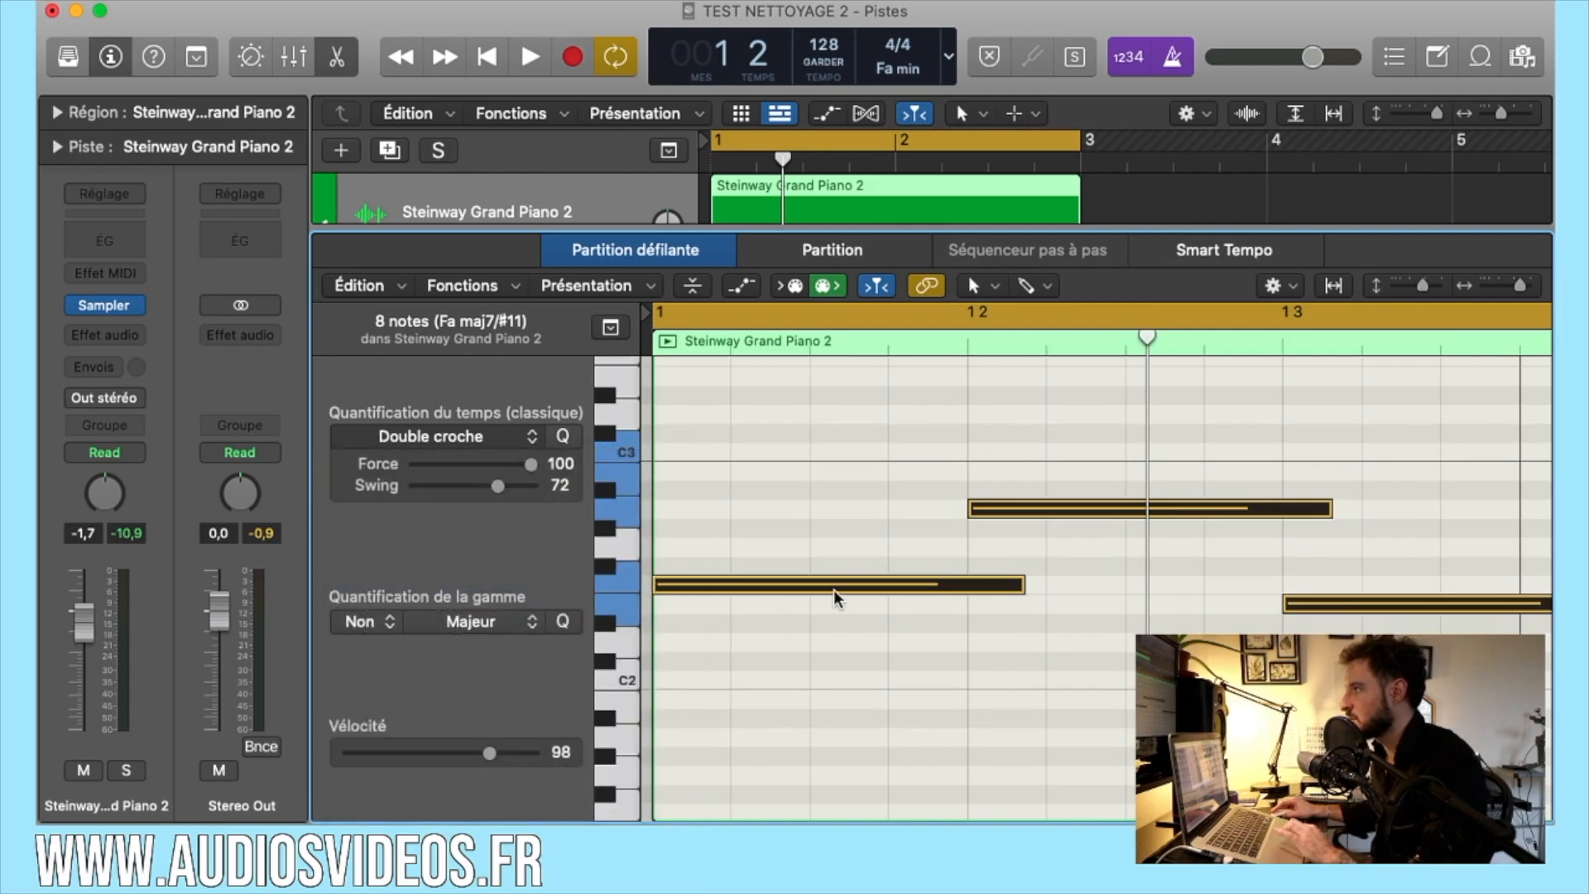
Step: Review the note placement against the grid across the whole region and play back the loop
scroll(836, 596, right, 10)
scroll(848, 488, down, 1)
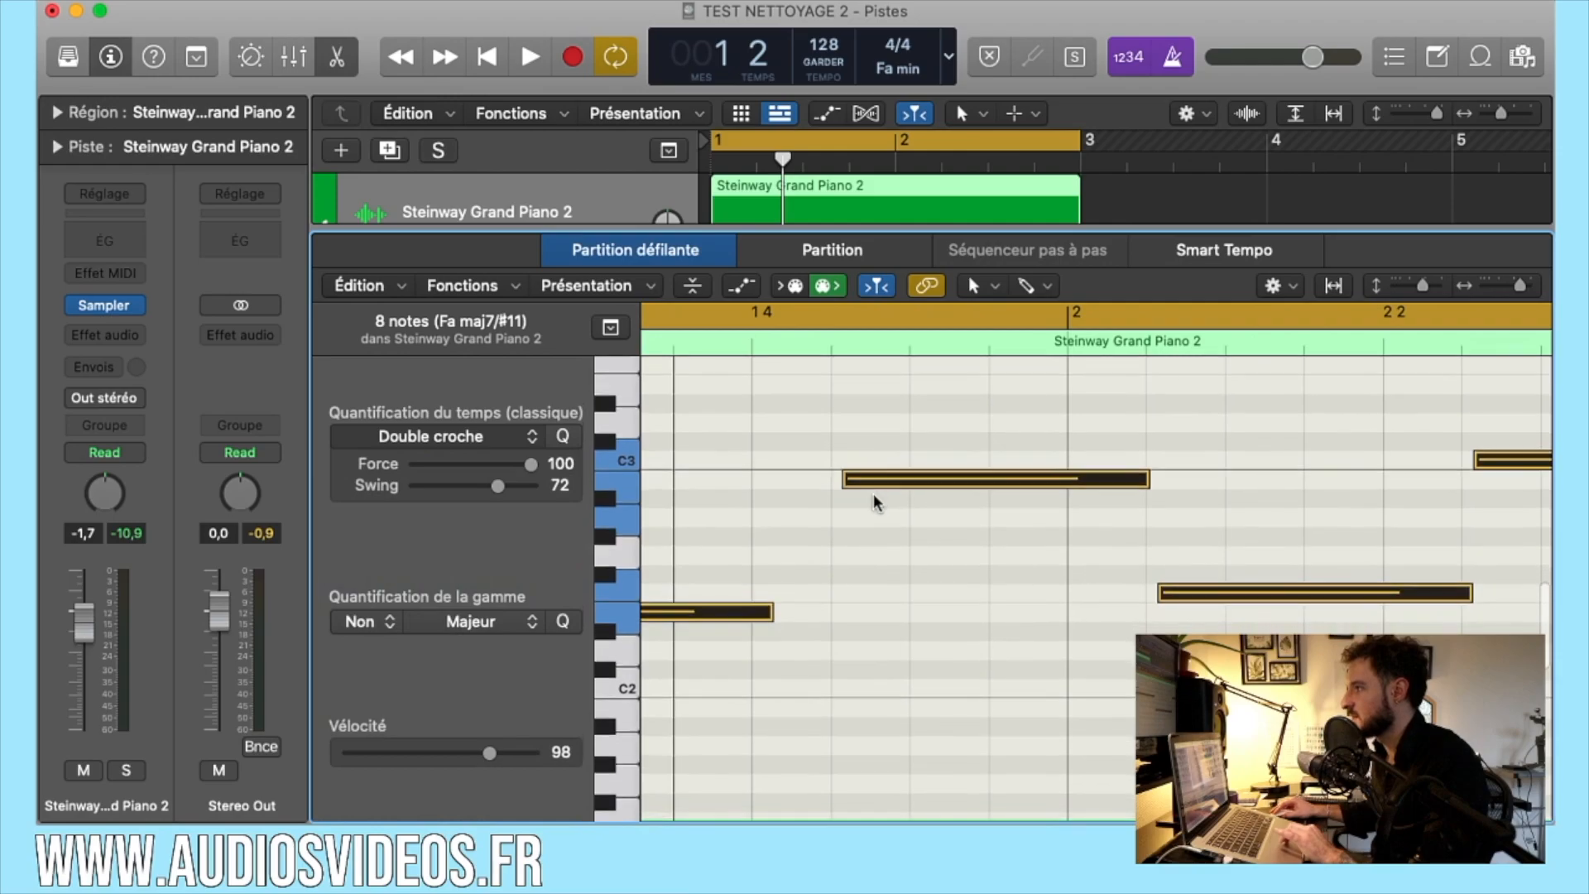
key(super+Left)
scroll(890, 519, up, 2)
scroll(890, 520, down, 2)
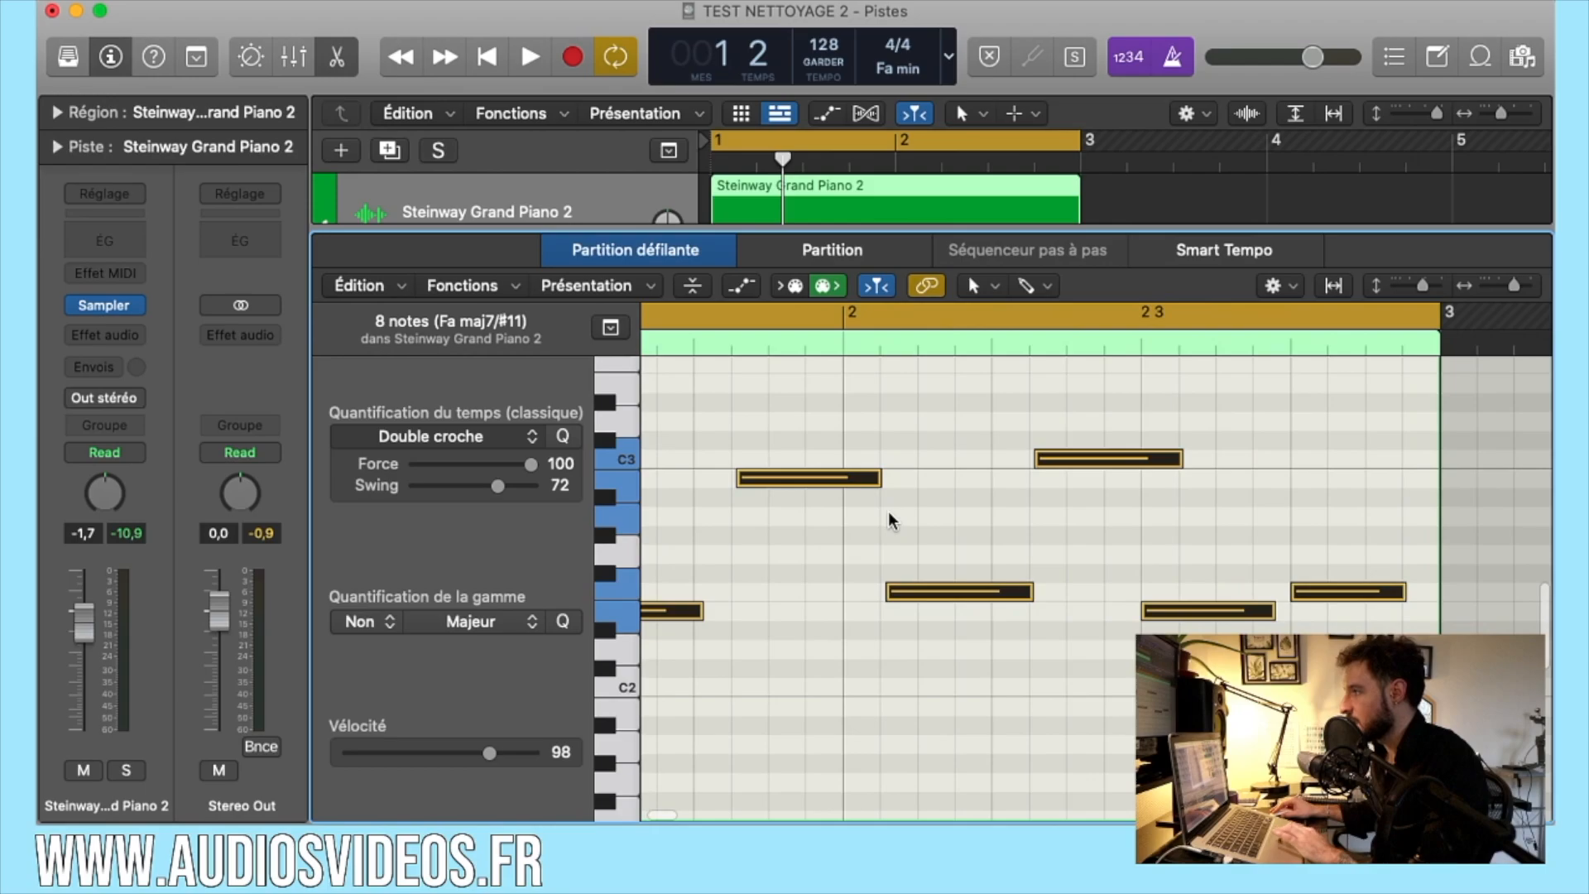
scroll(890, 520, left, 5)
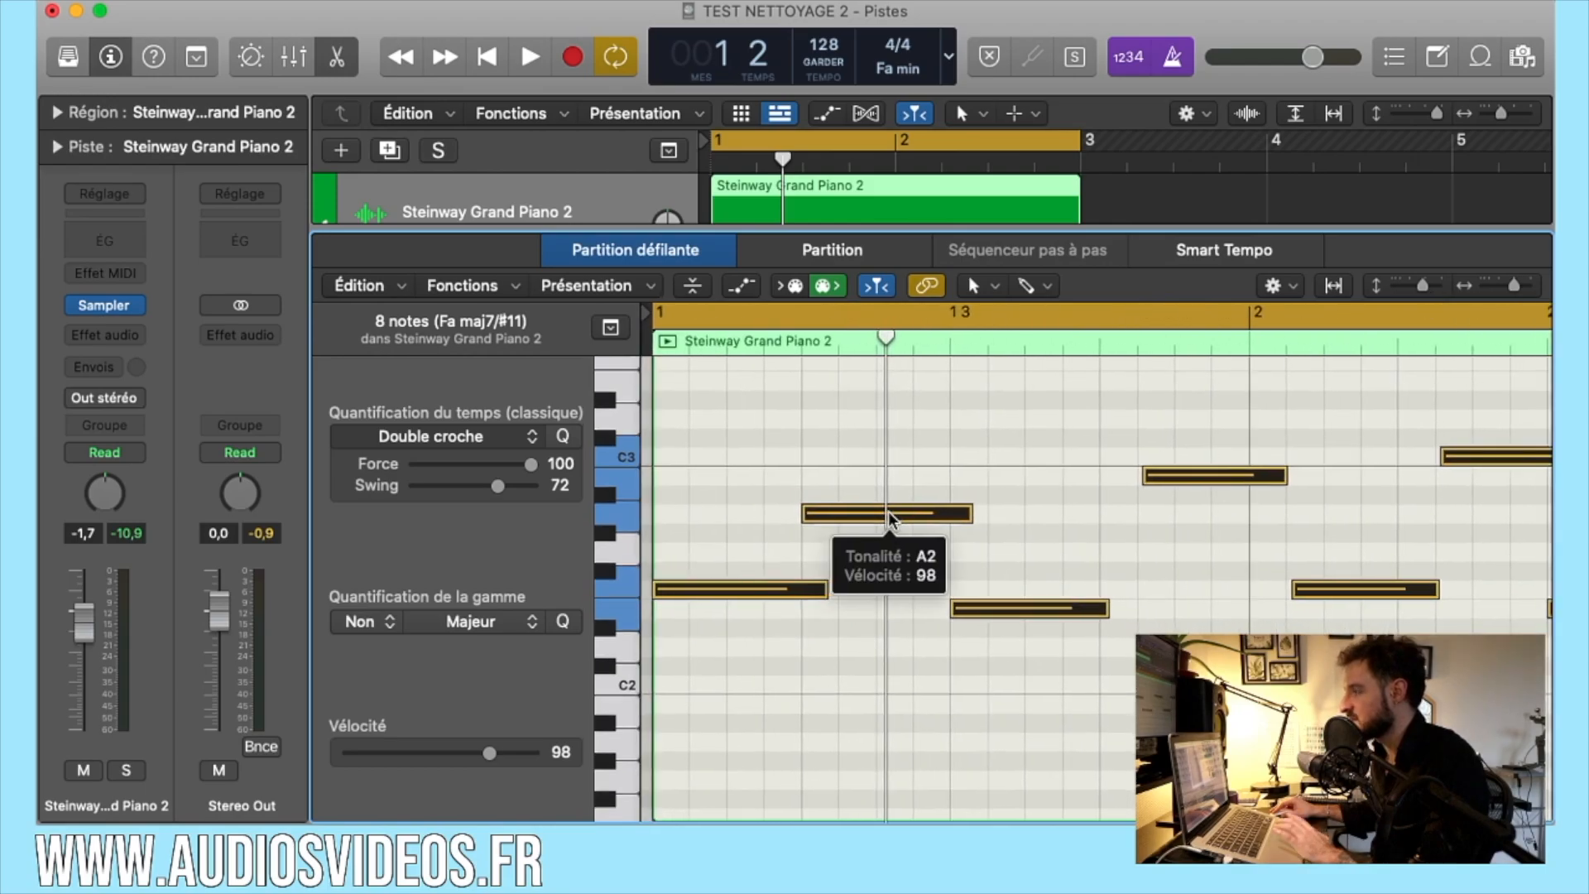
scroll(890, 520, up, 3)
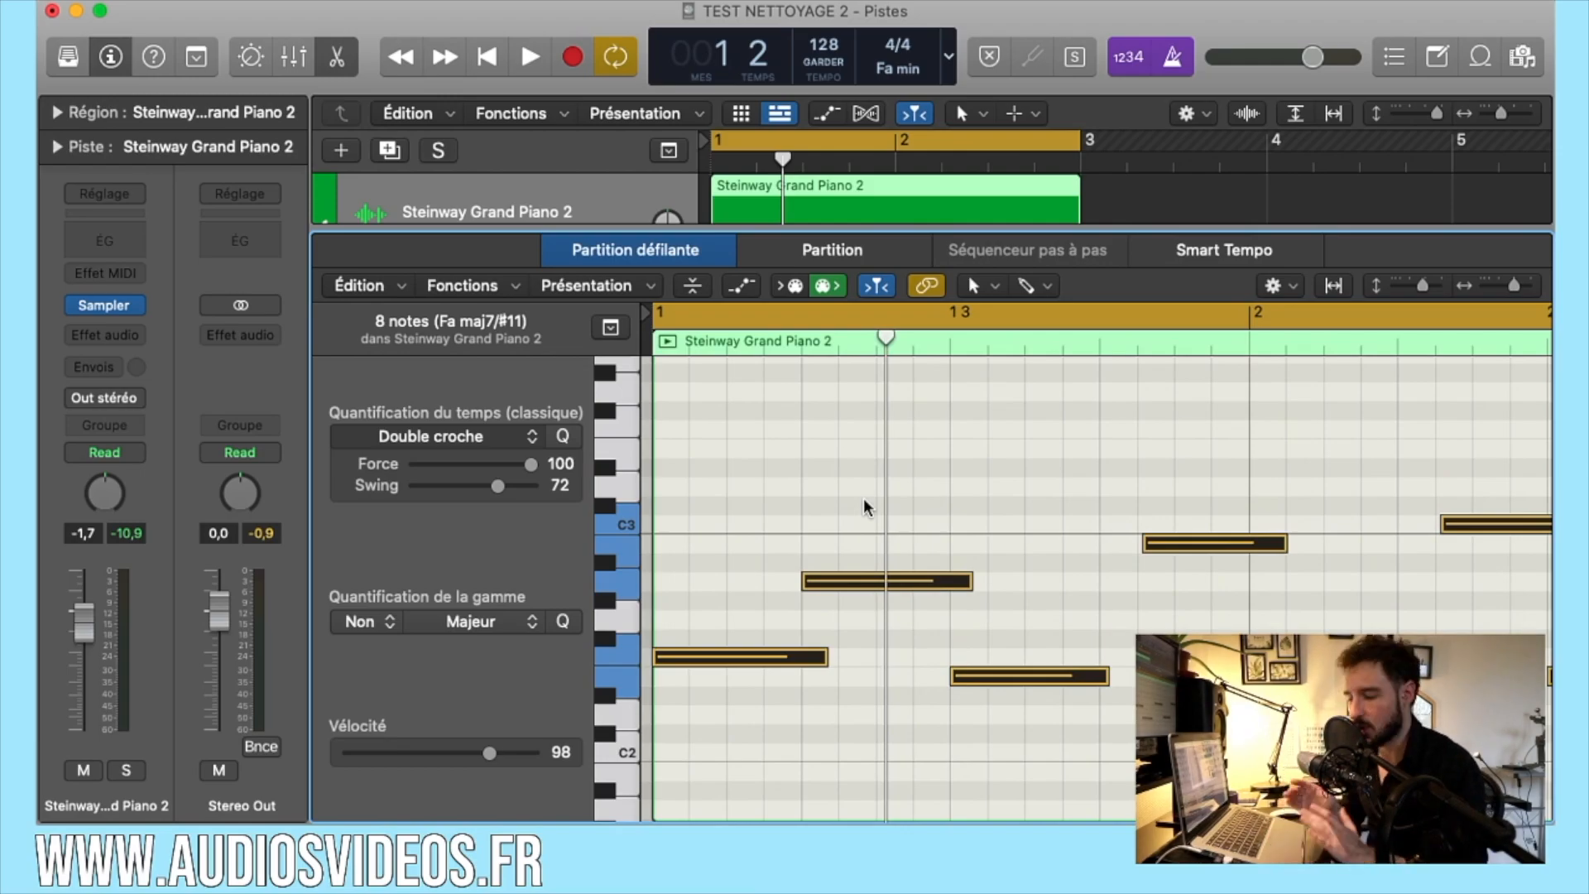
key(space)
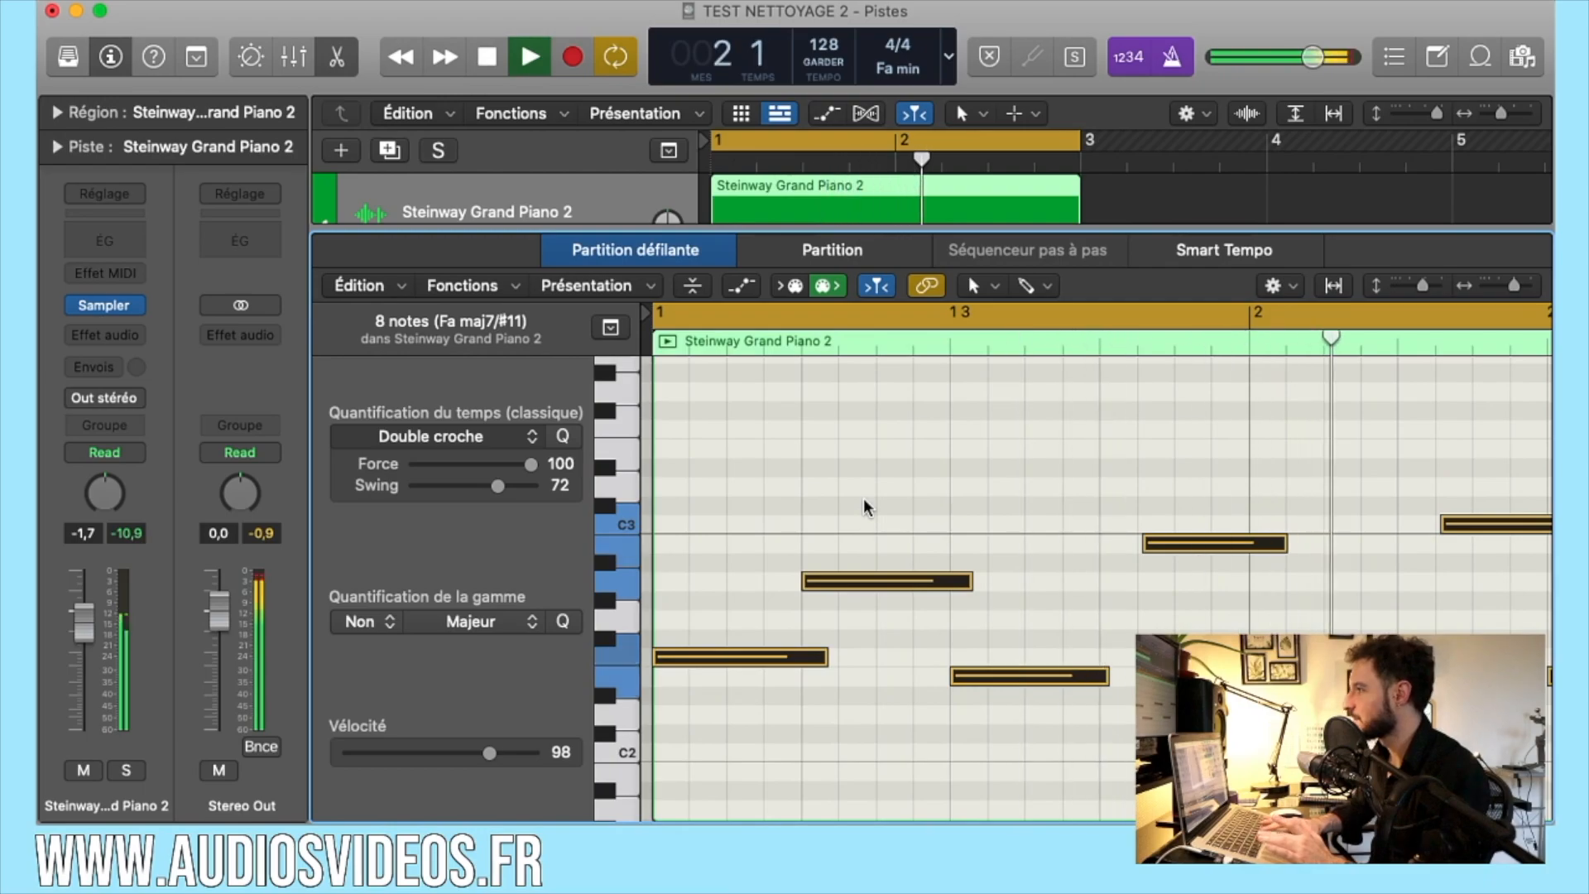
key(space)
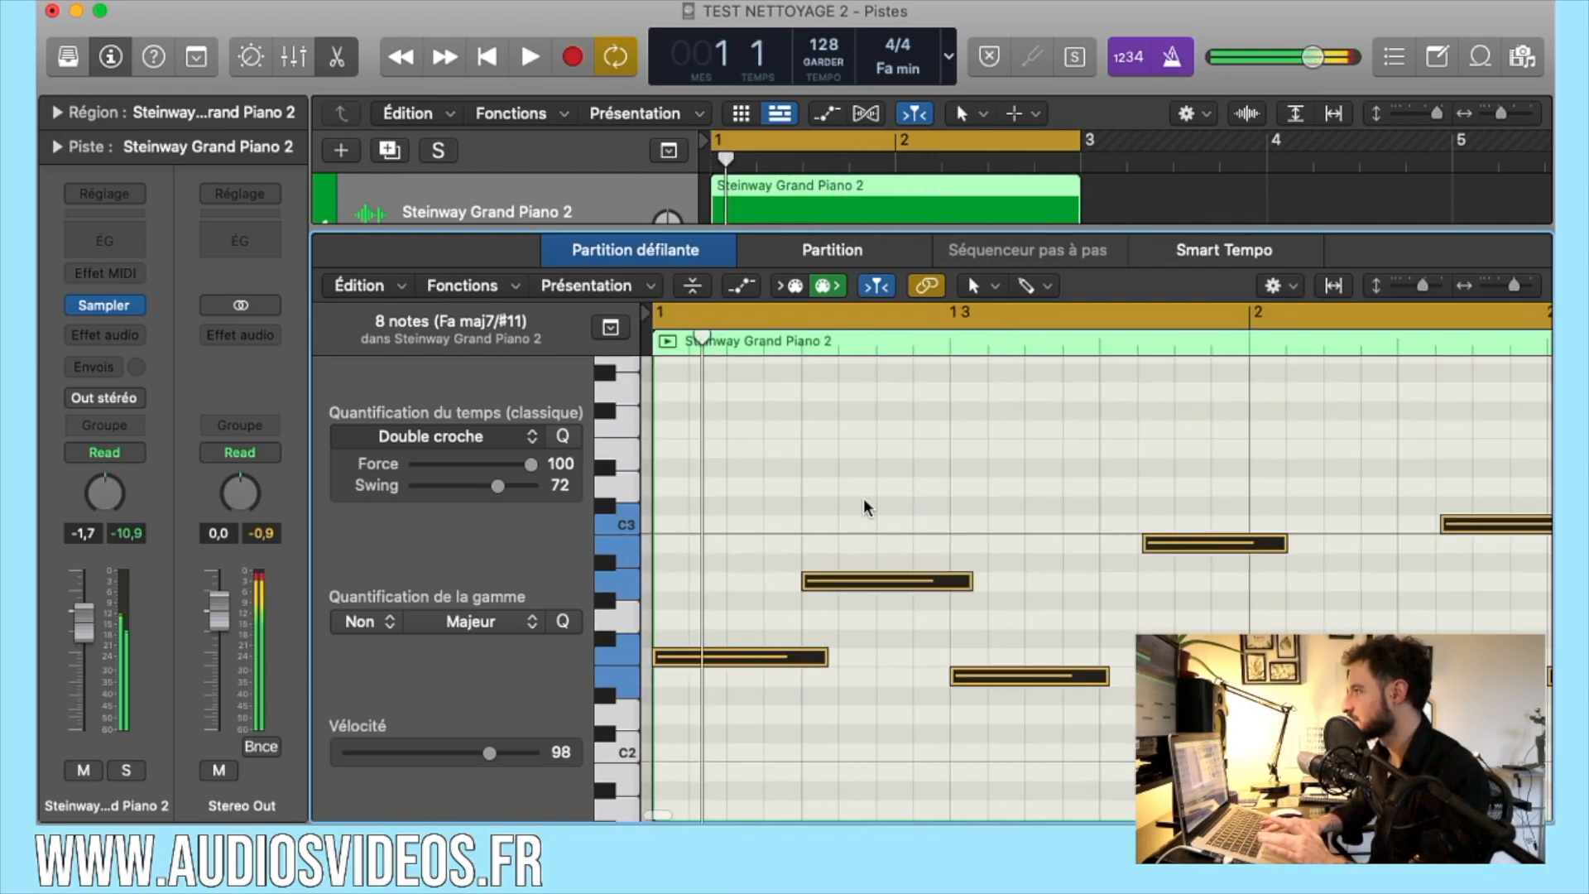
Step: Try Triolet de triples croches as the selected notes' time quantization and listen to the loop
click(509, 433)
scroll(438, 732, down, 1)
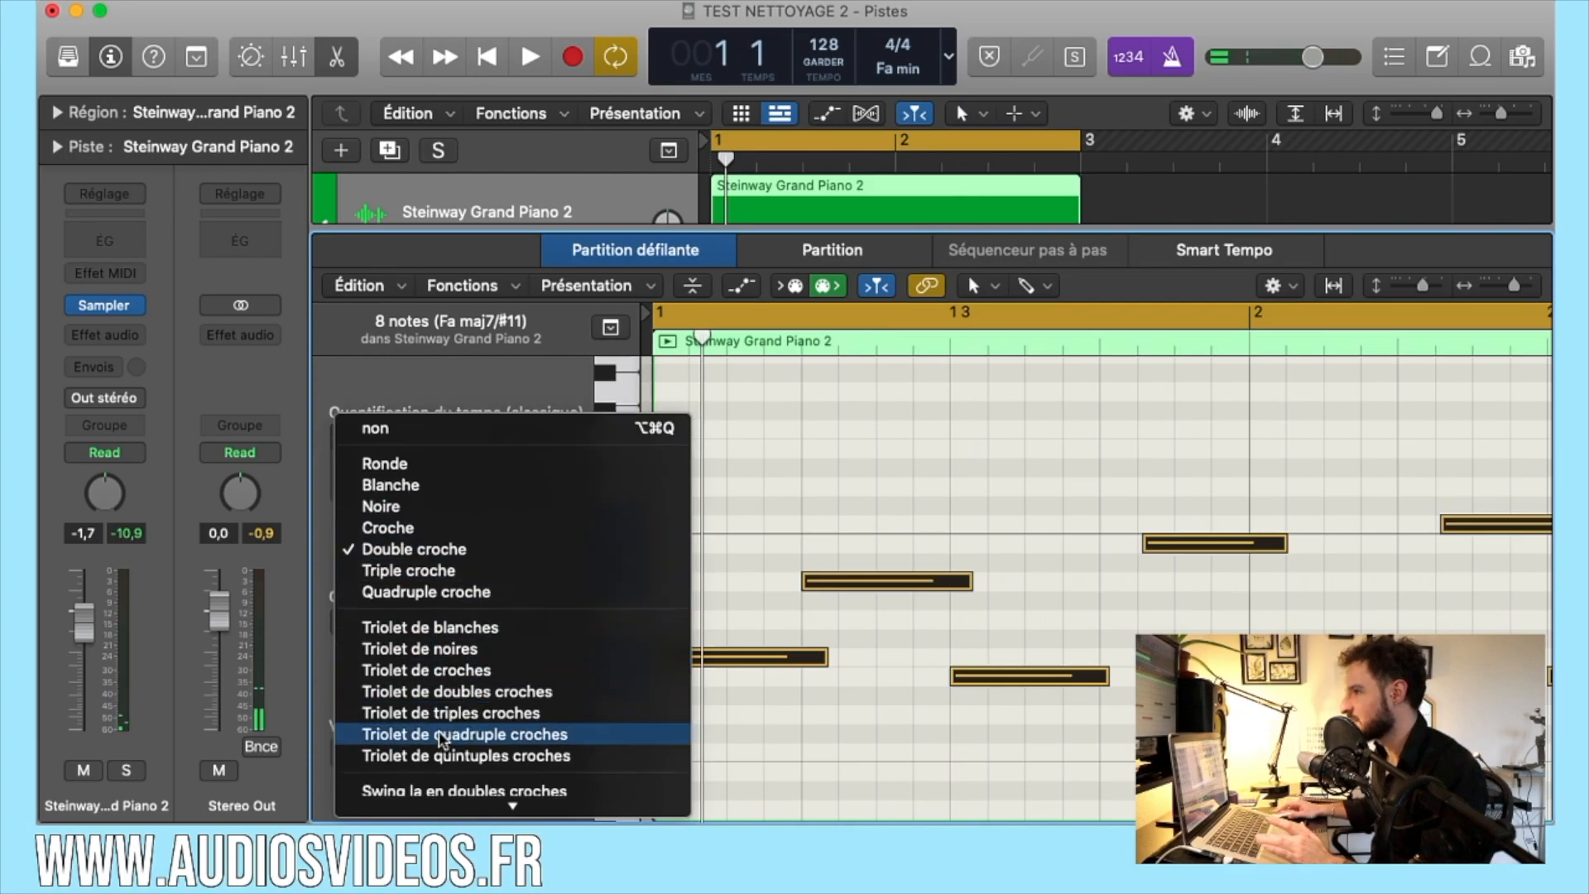
click(443, 712)
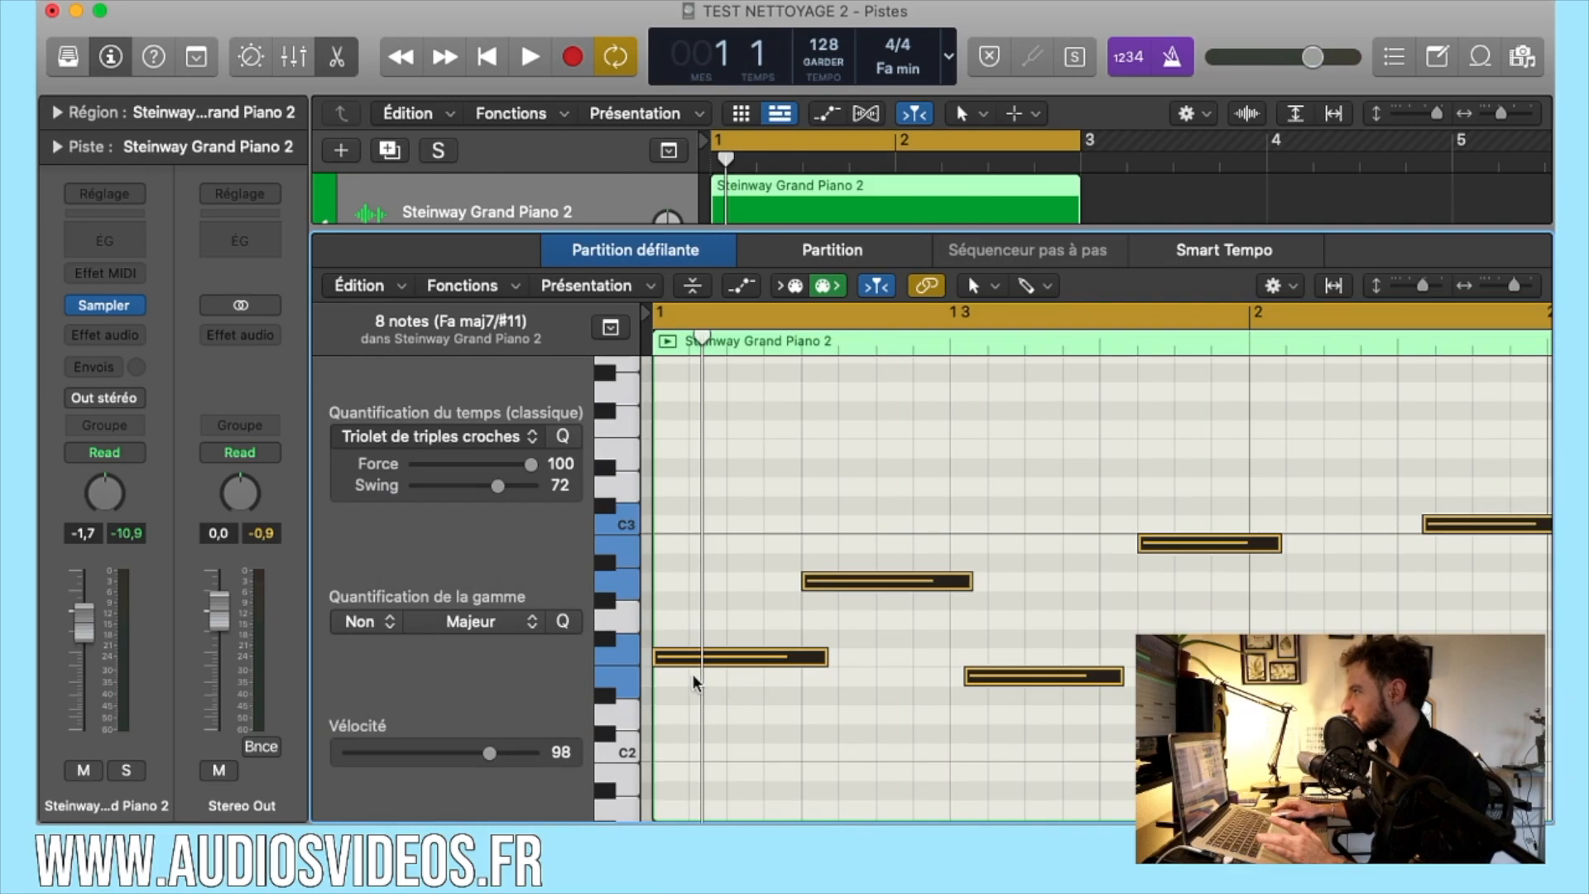
key(space)
mouse_move(722, 664)
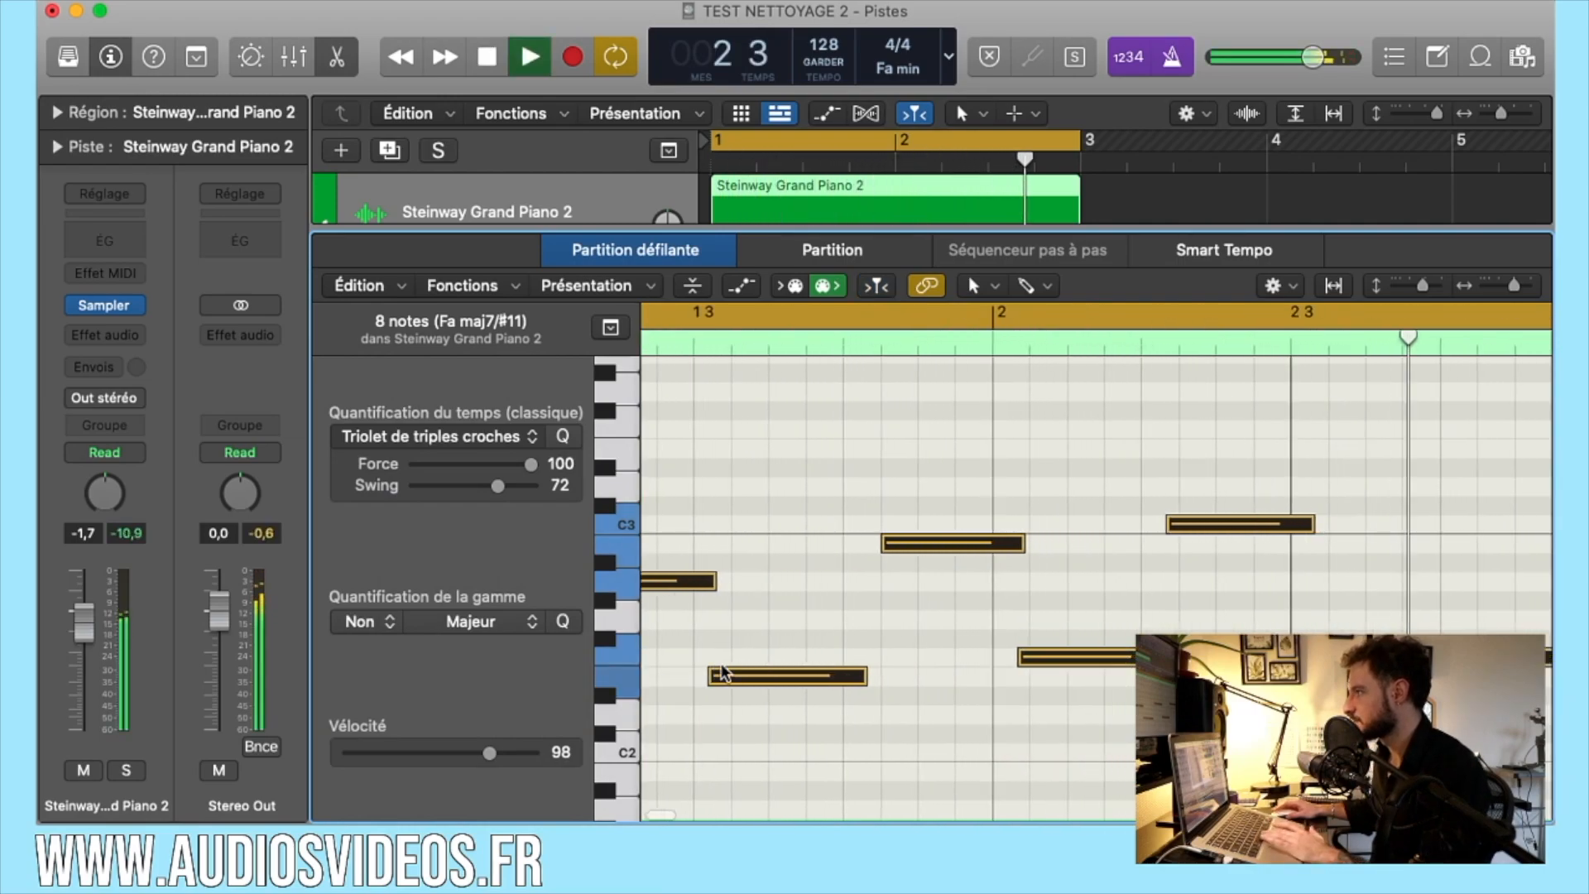
key(space)
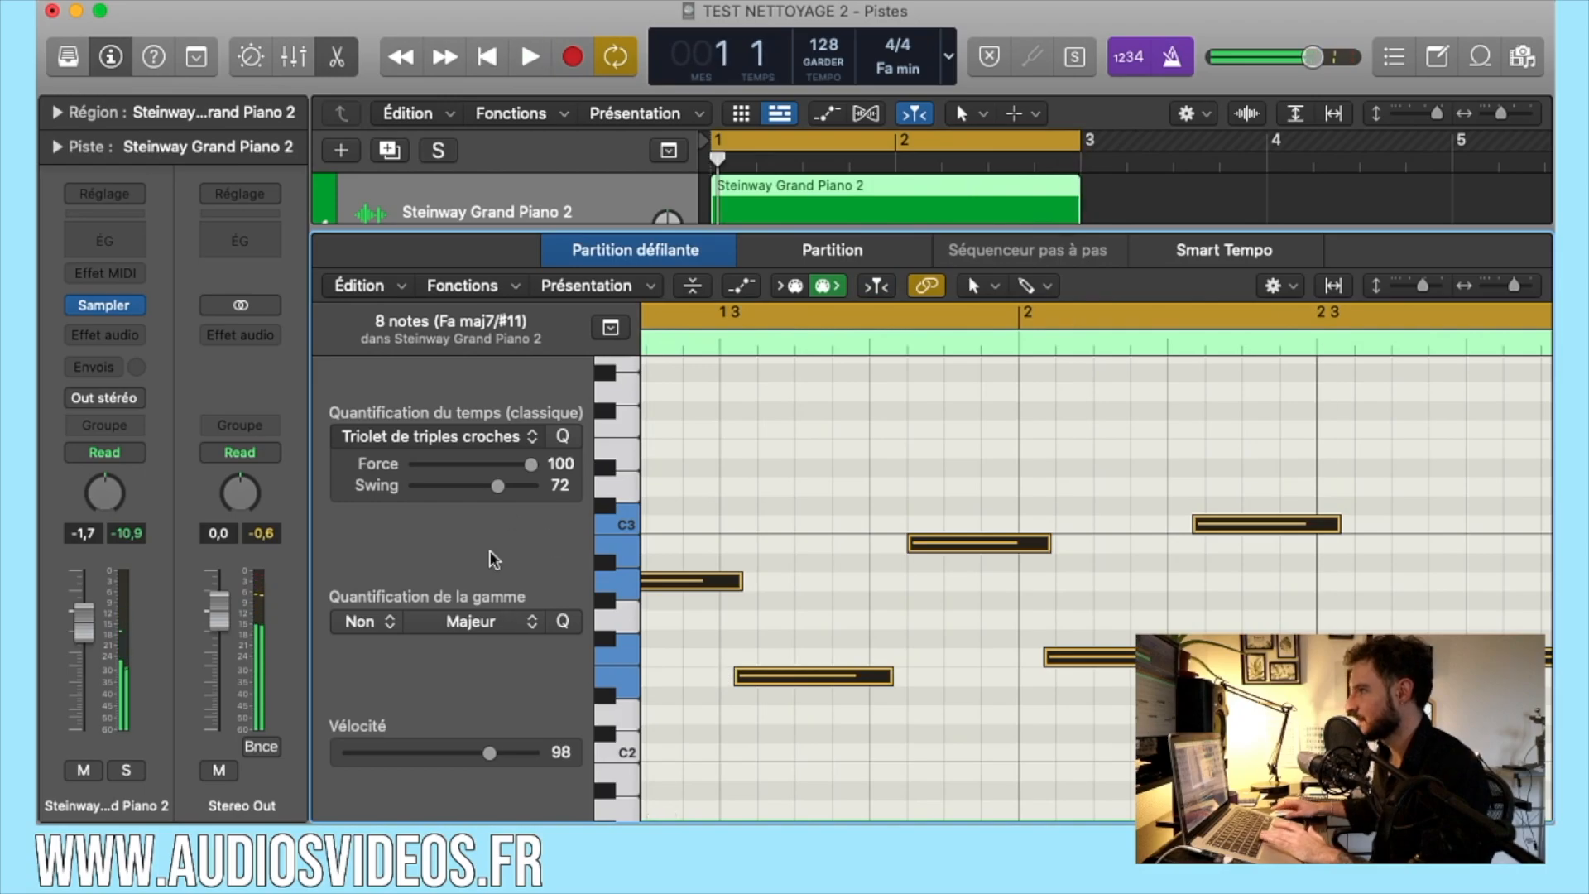
Step: Try Swing do en croches as the selected notes' time quantization and play back the loop
click(513, 434)
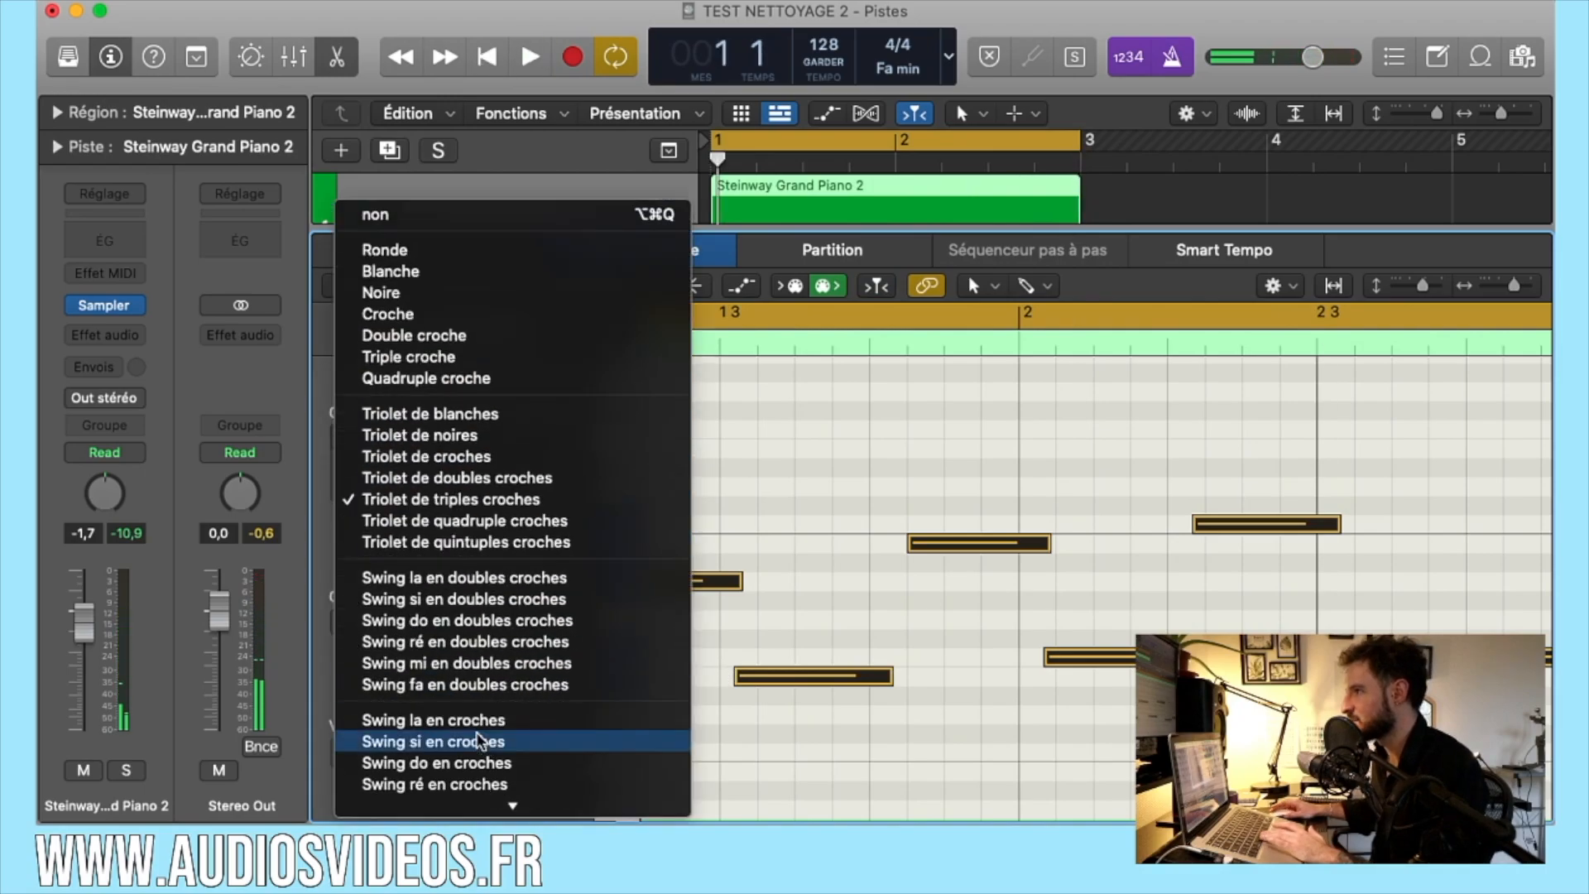
scroll(475, 731, down, 2)
click(459, 703)
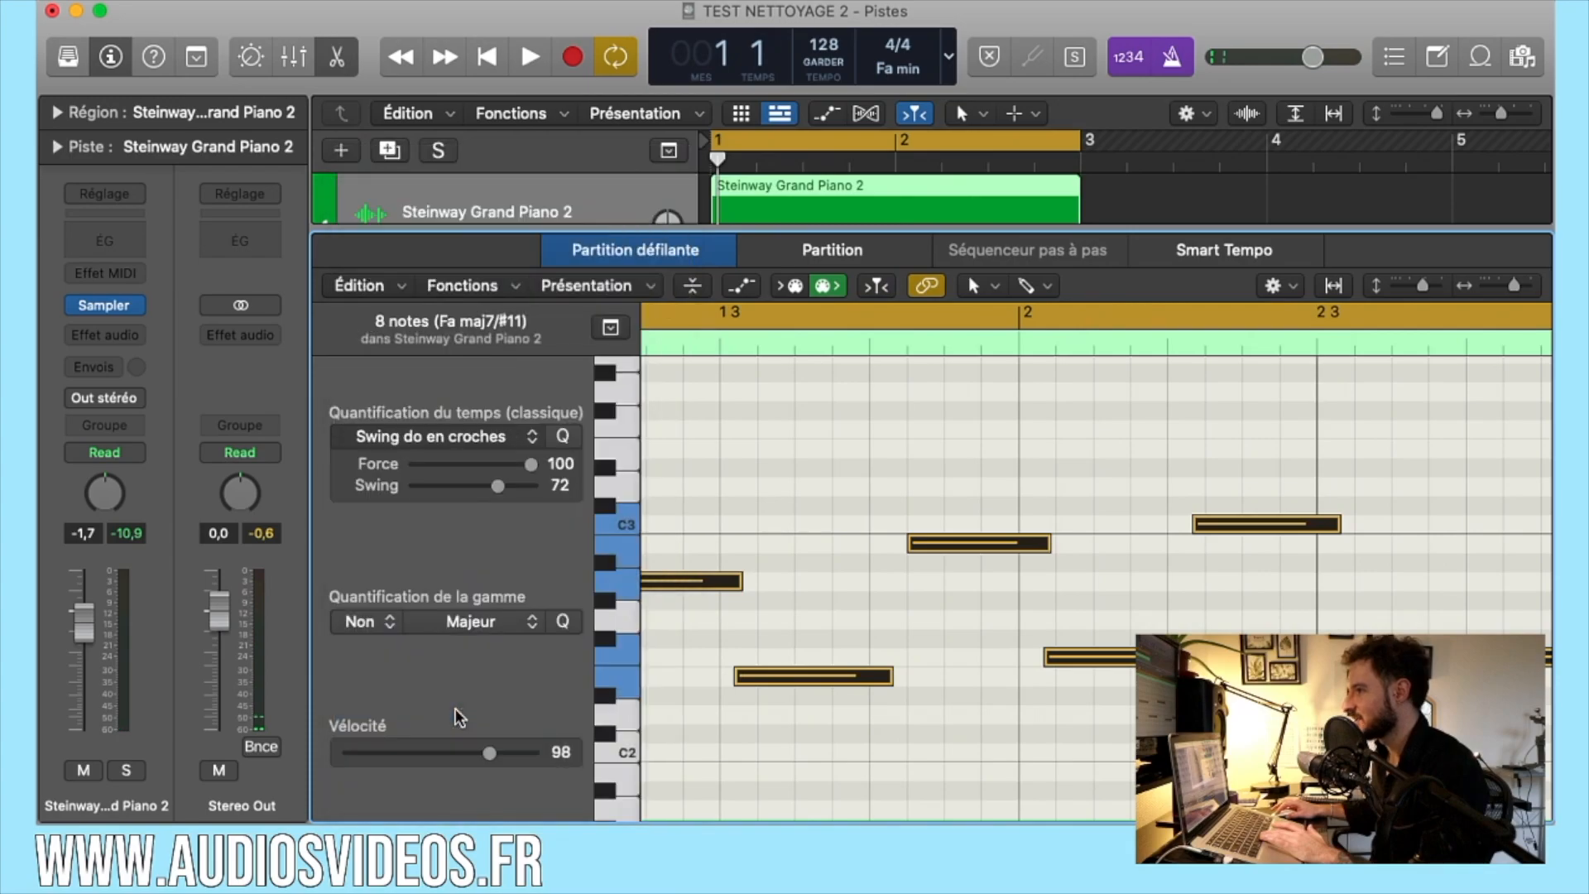
key(space)
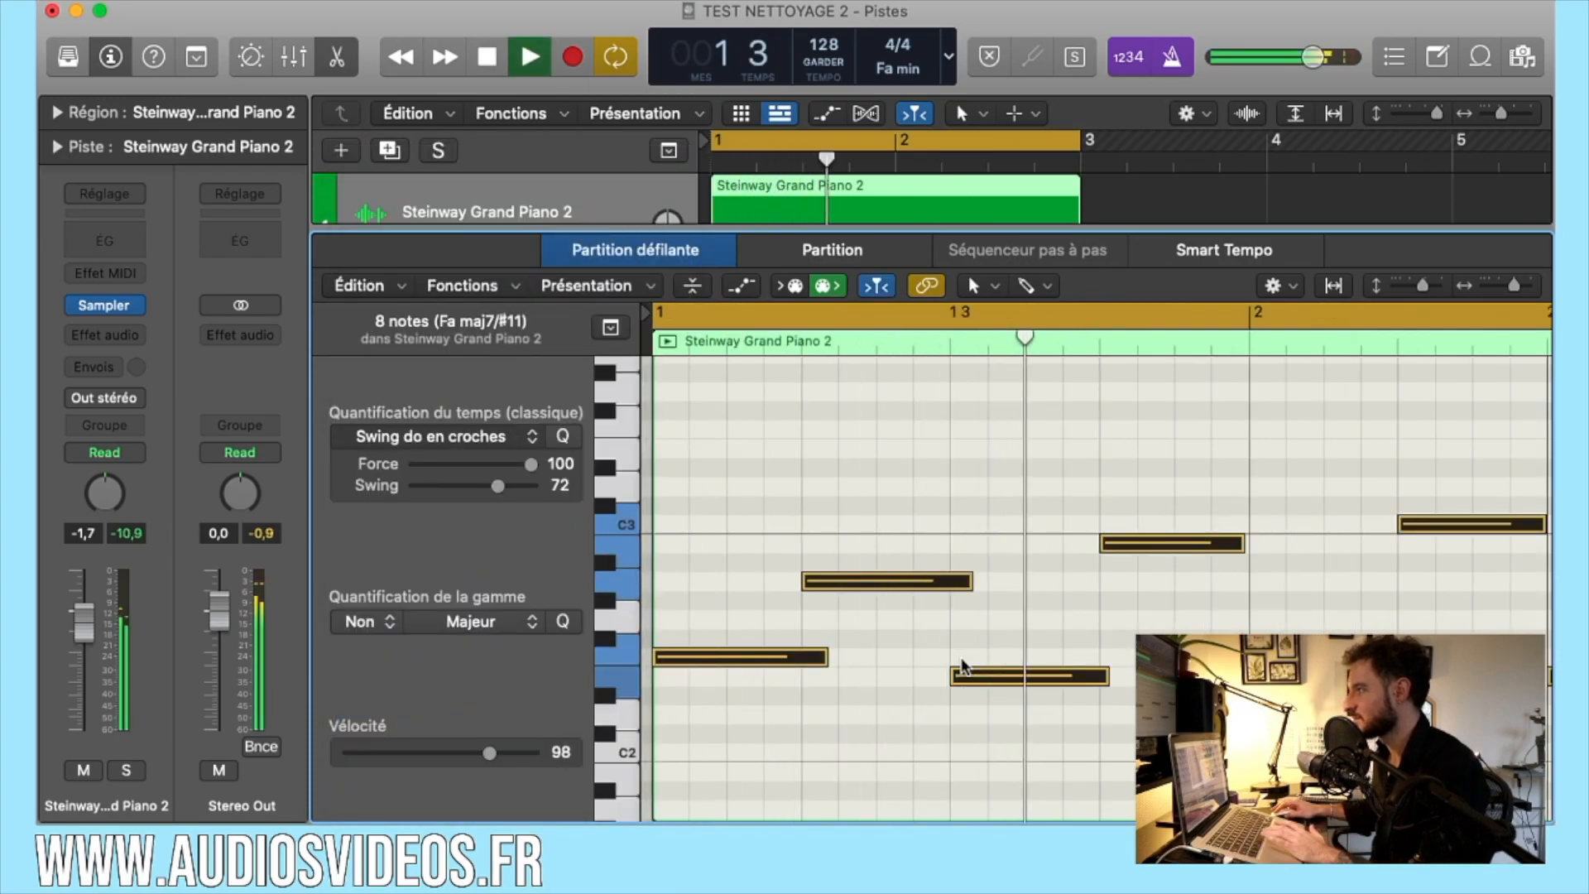
scroll(961, 667, down, 5)
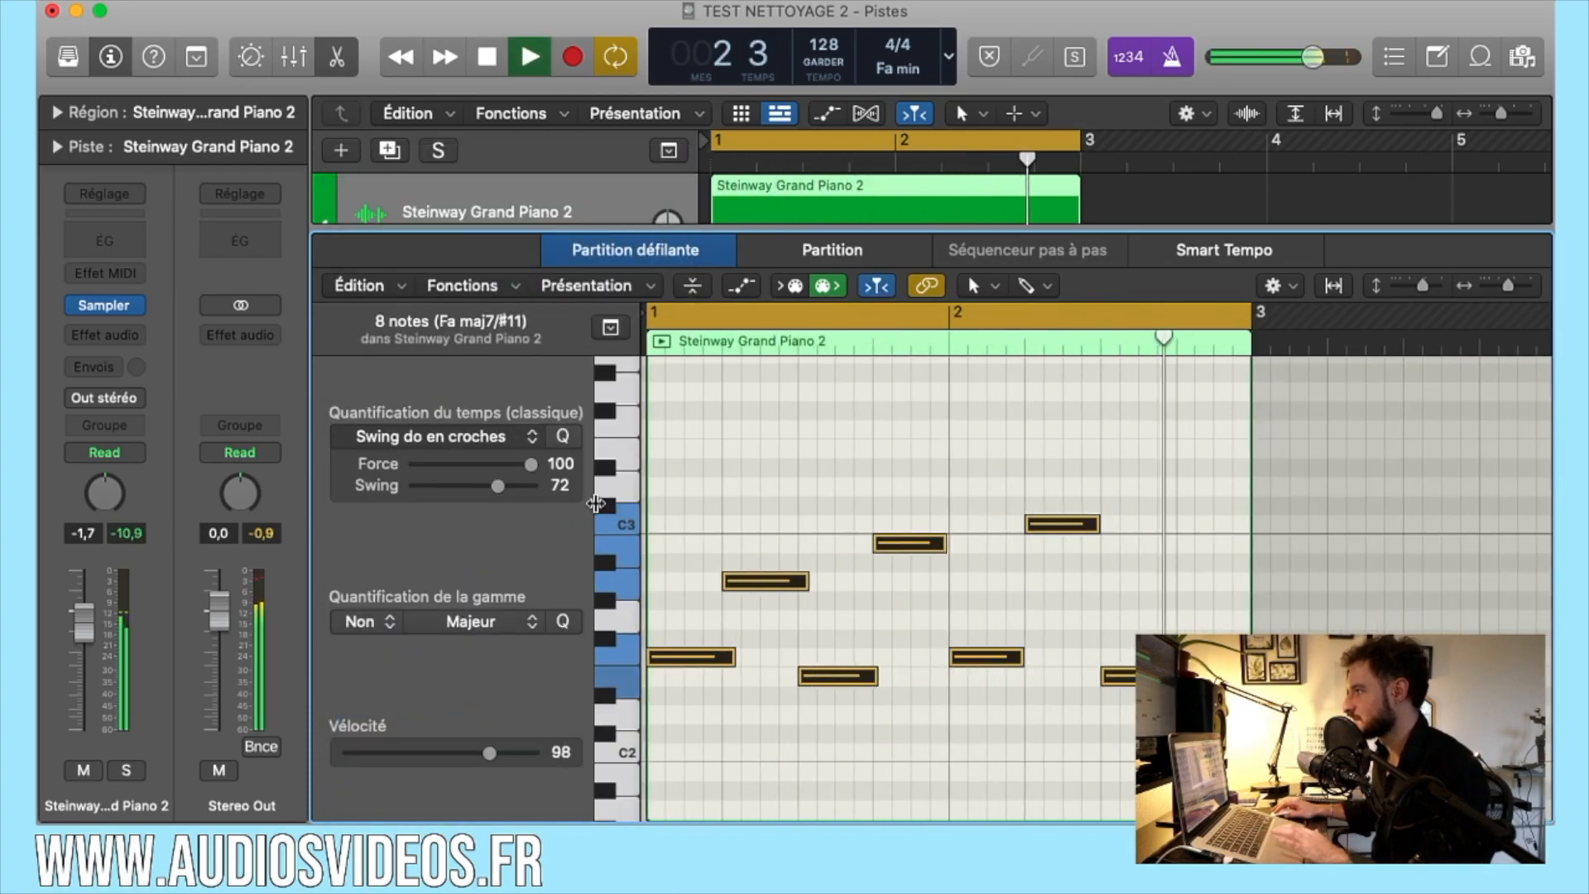
key(space)
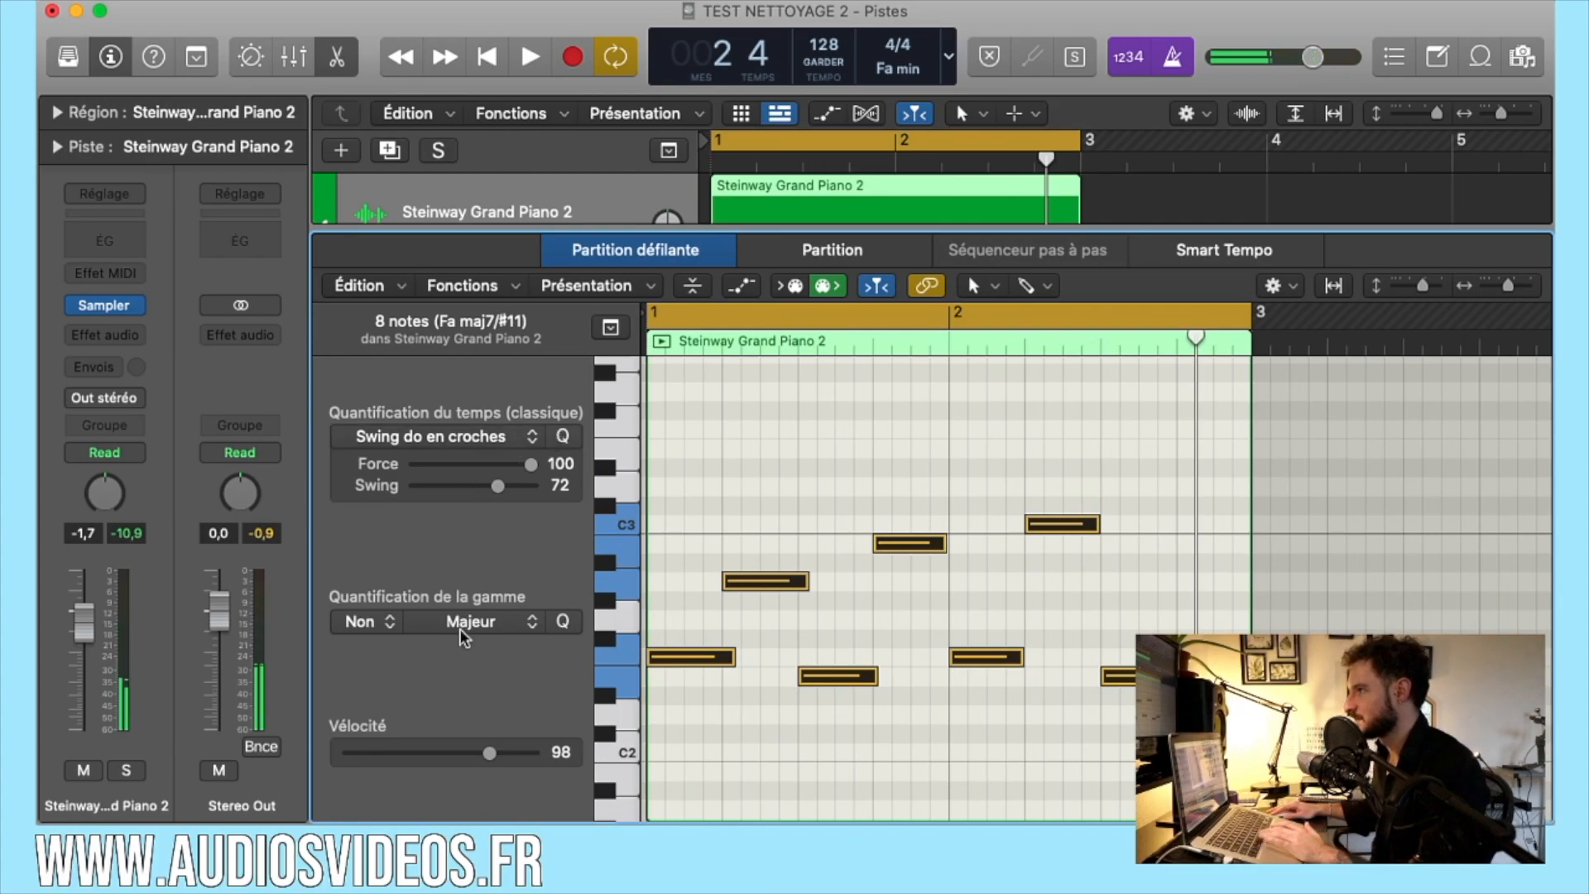
Step: Try the mixed Double croche and Triolet de croches time quantization on the selected notes and play back the loop
click(453, 435)
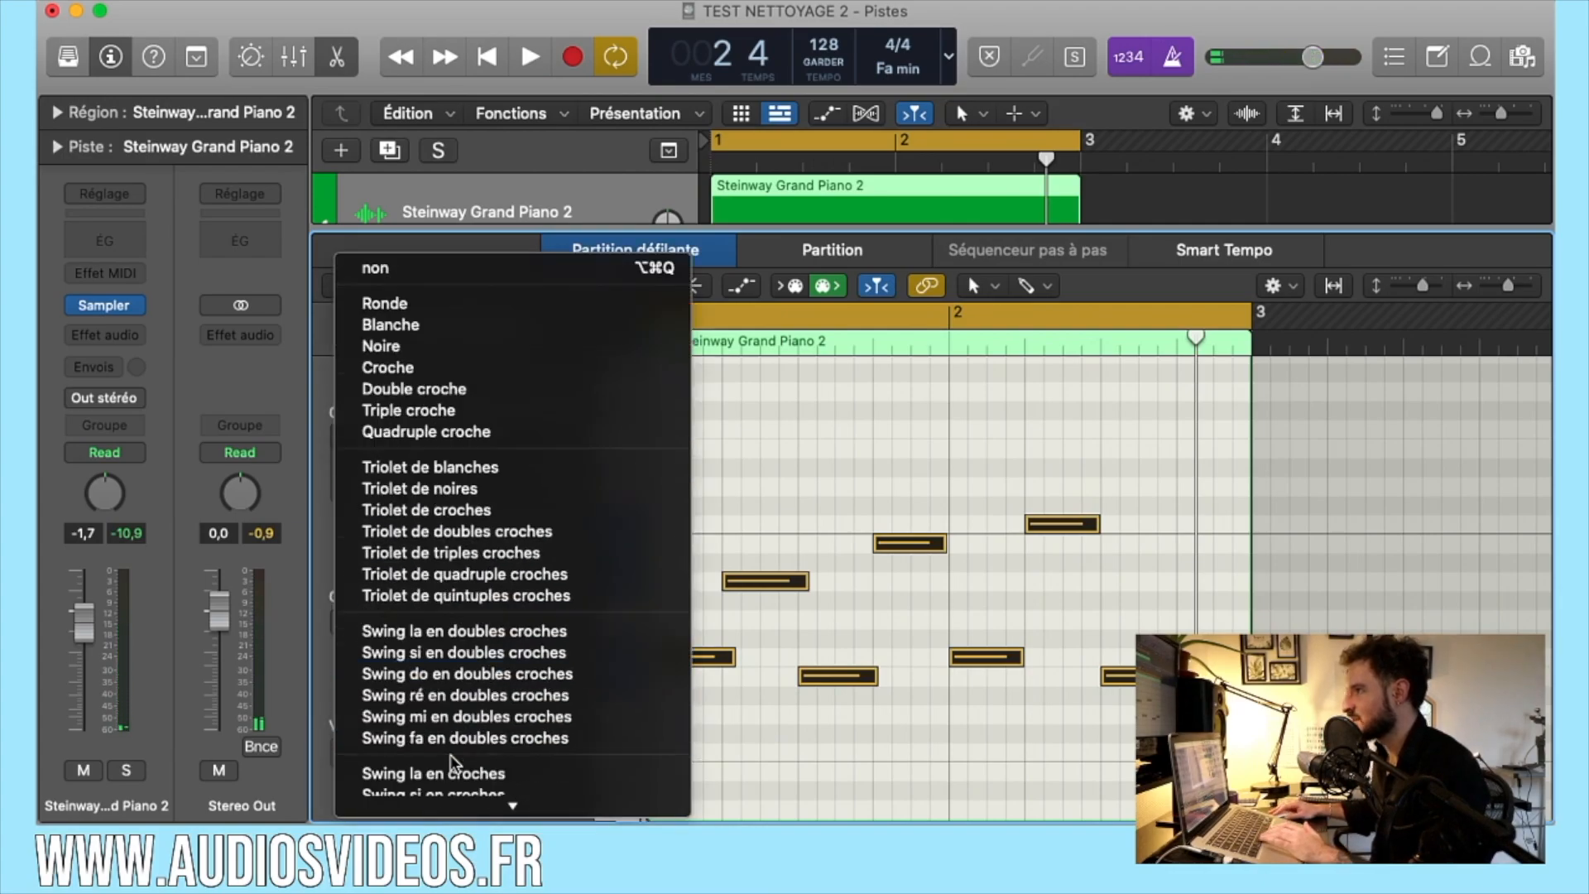
scroll(449, 753, down, 5)
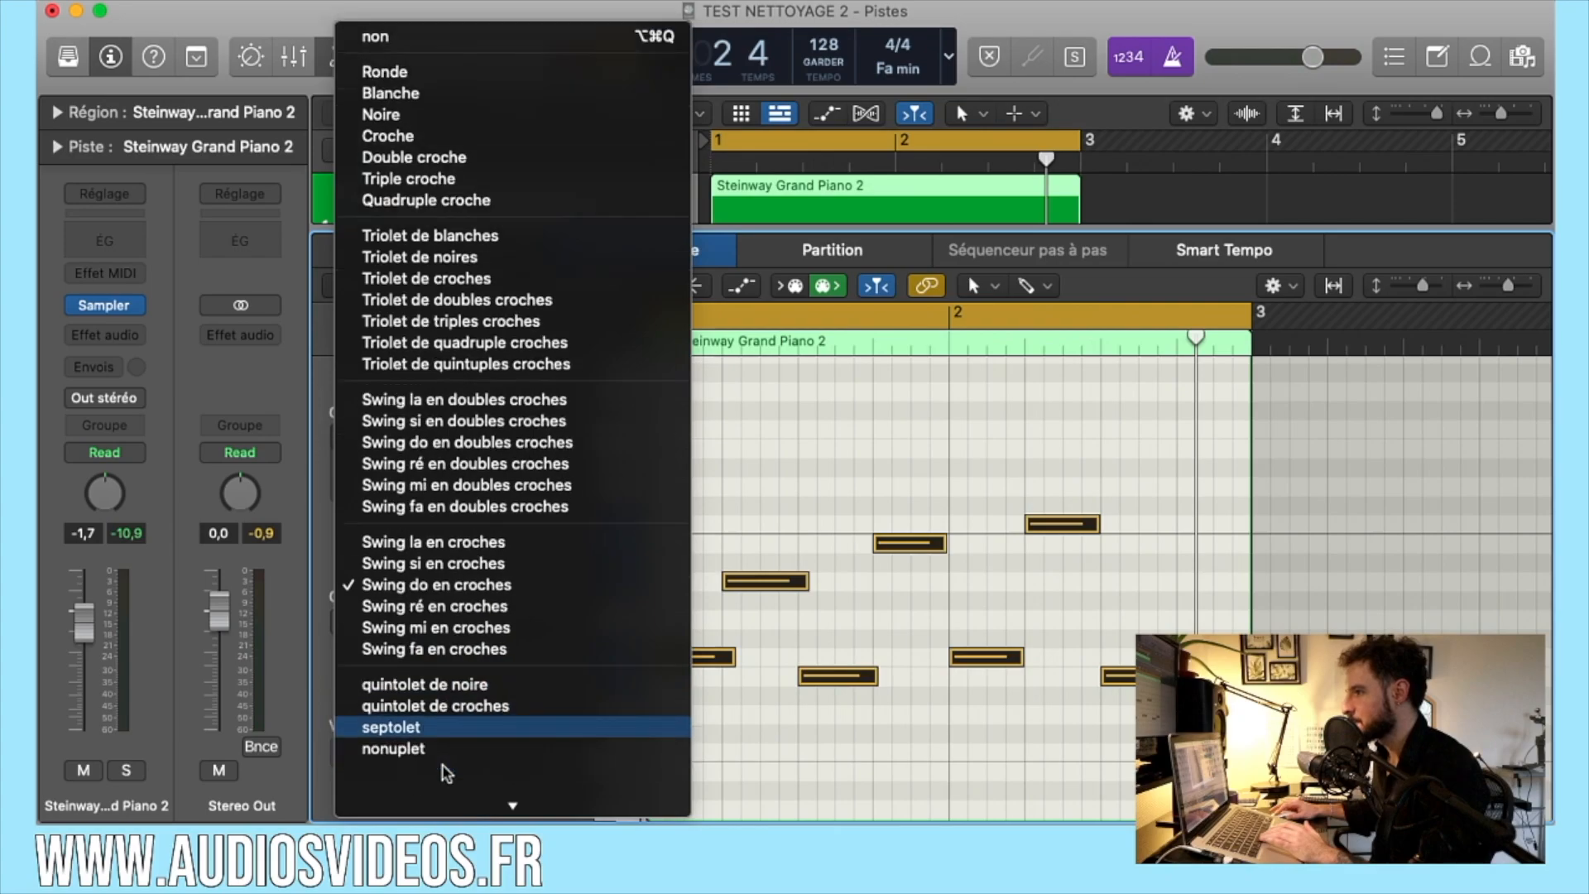
scroll(447, 772, down, 2)
click(430, 777)
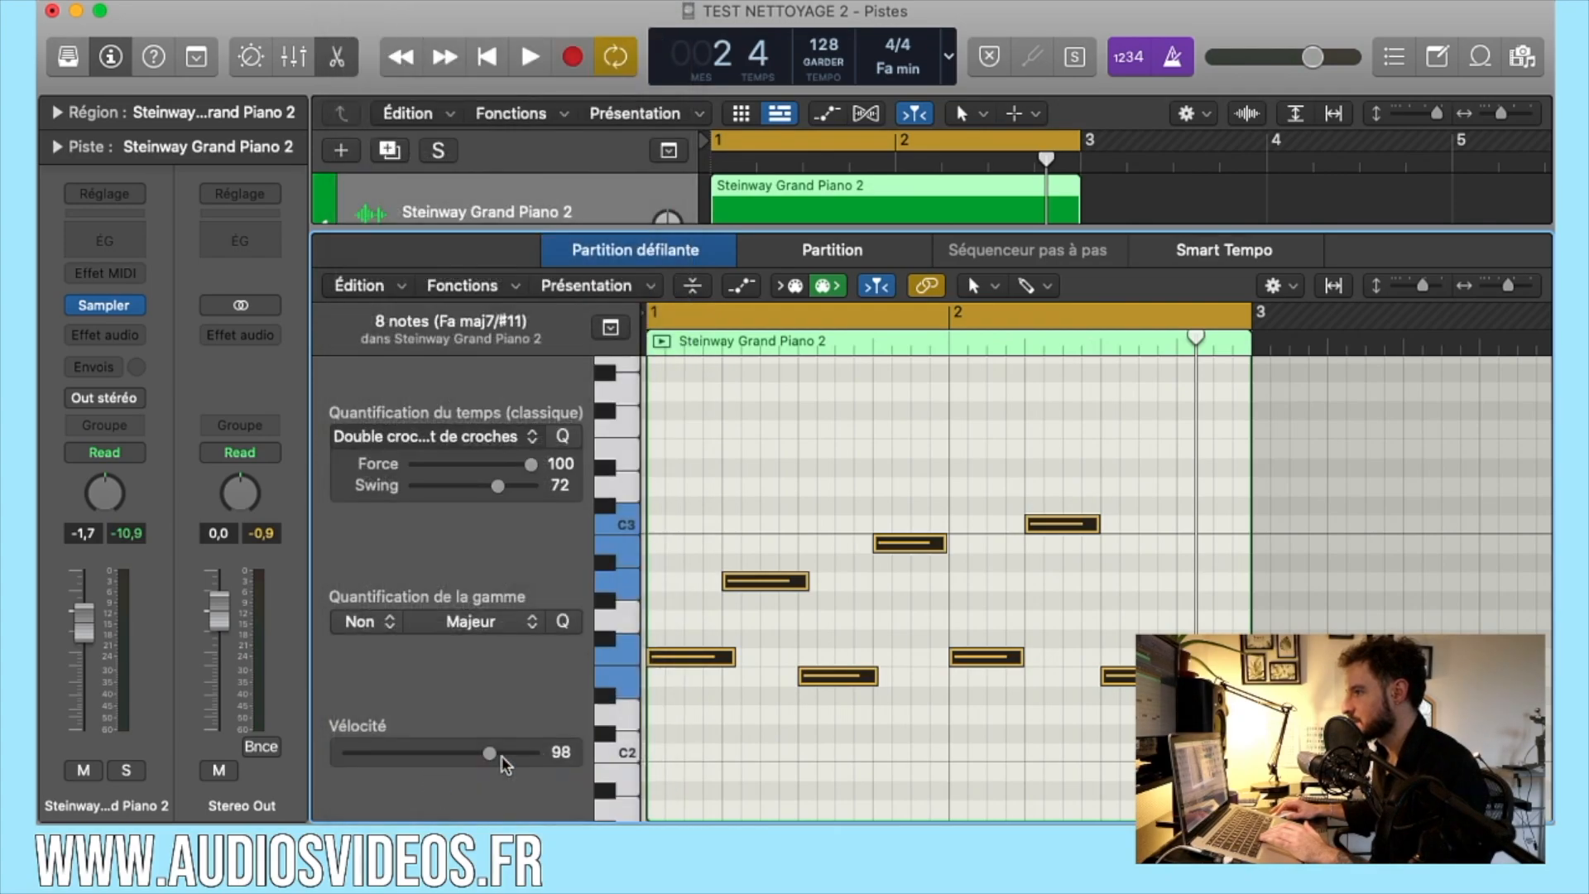
key(space)
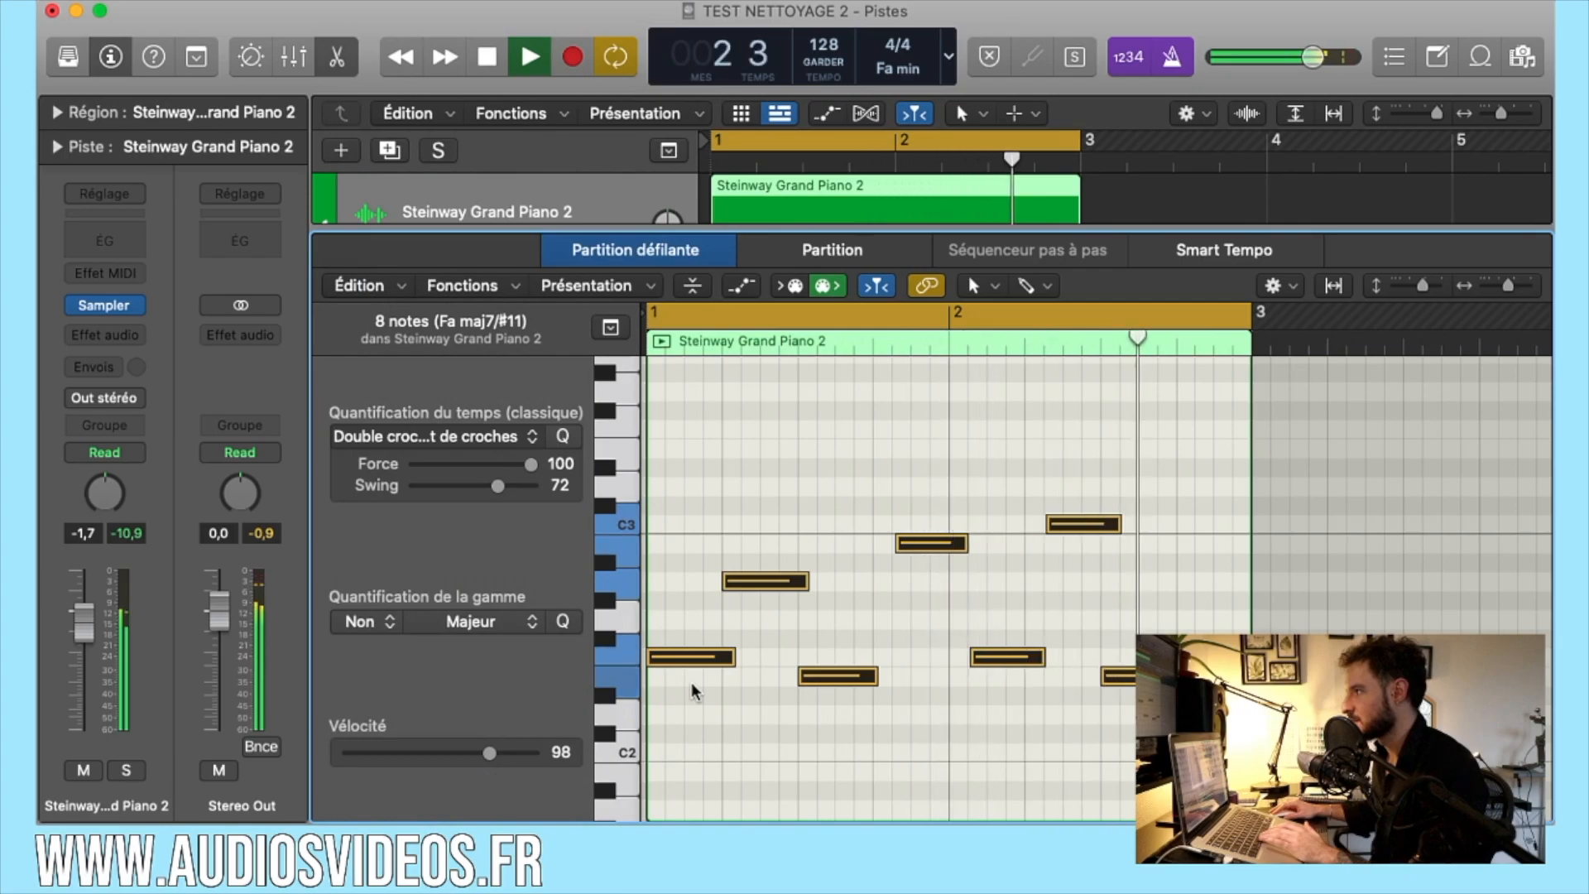
key(space)
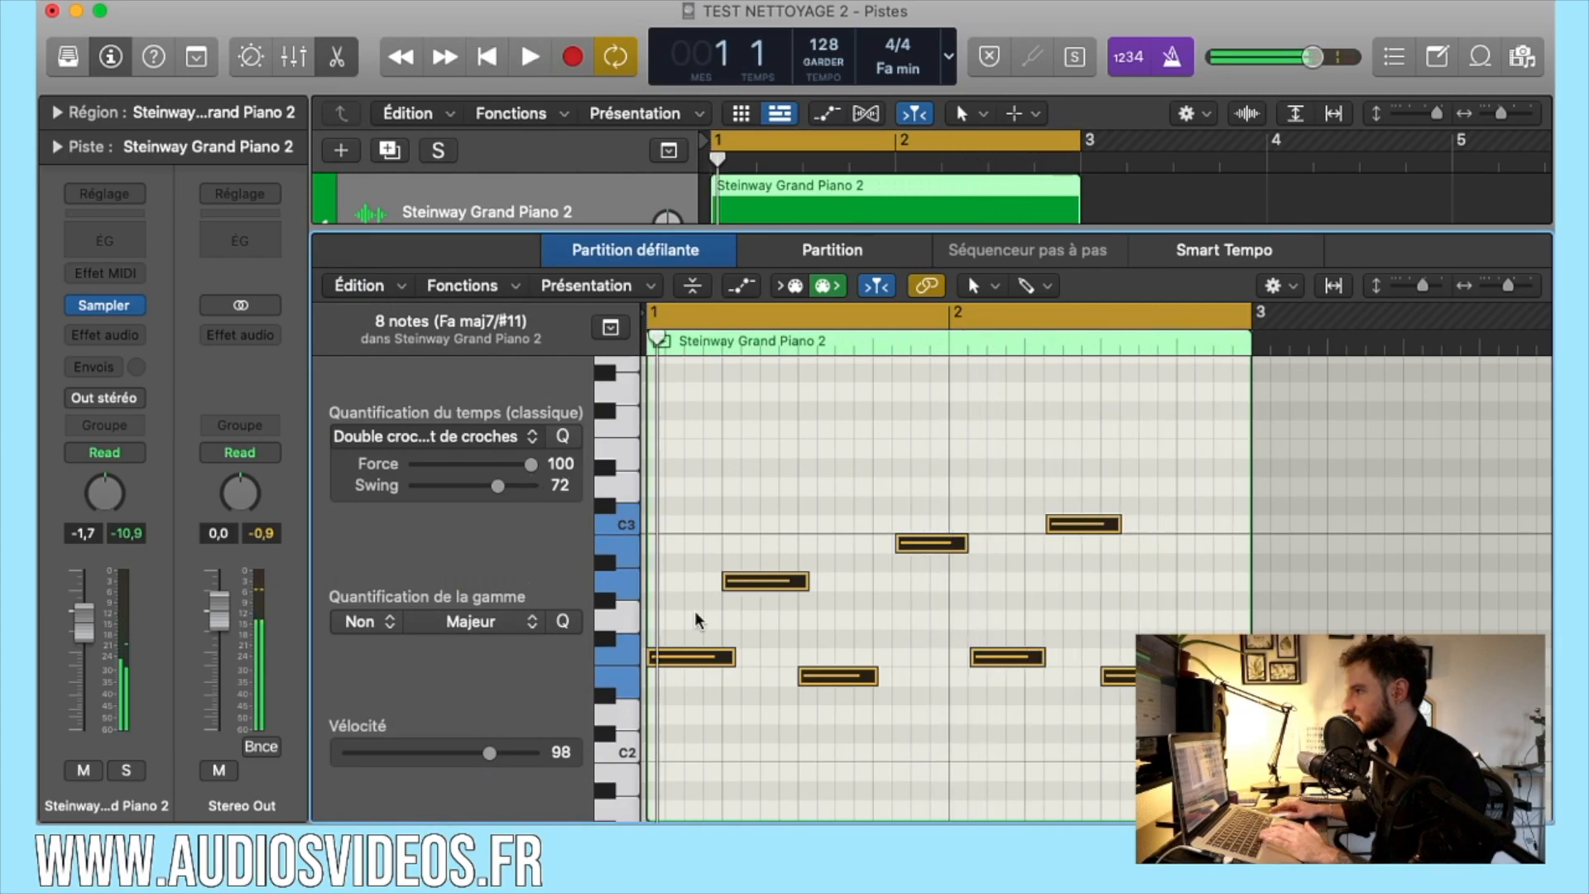
Step: Try Blanche as the selected notes' time quantization and return it to Croche
click(532, 436)
click(449, 520)
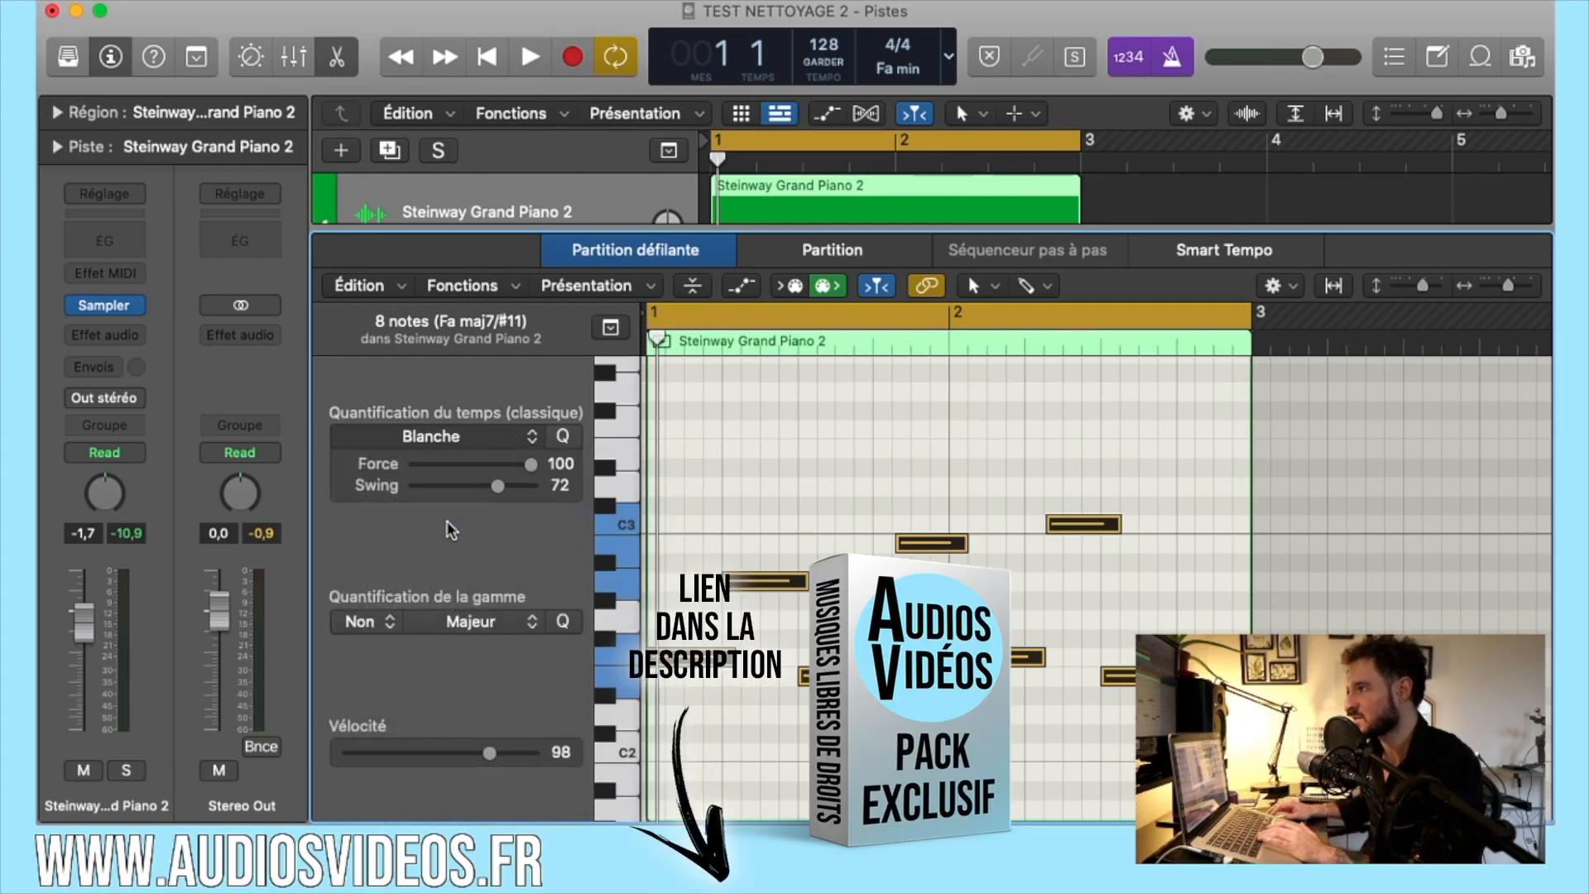
click(466, 436)
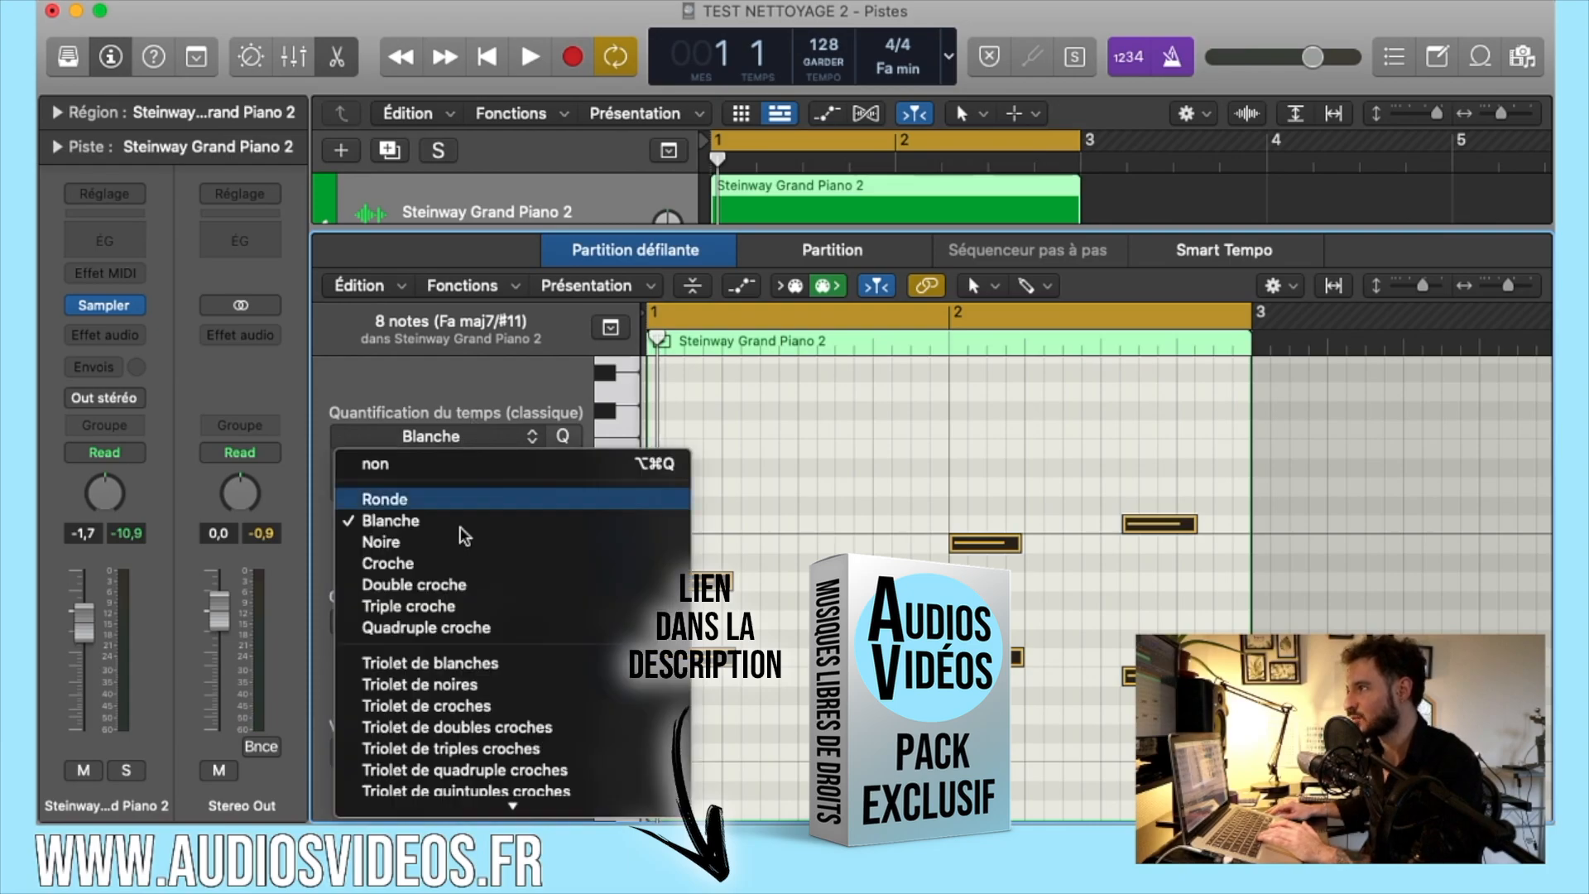
click(450, 558)
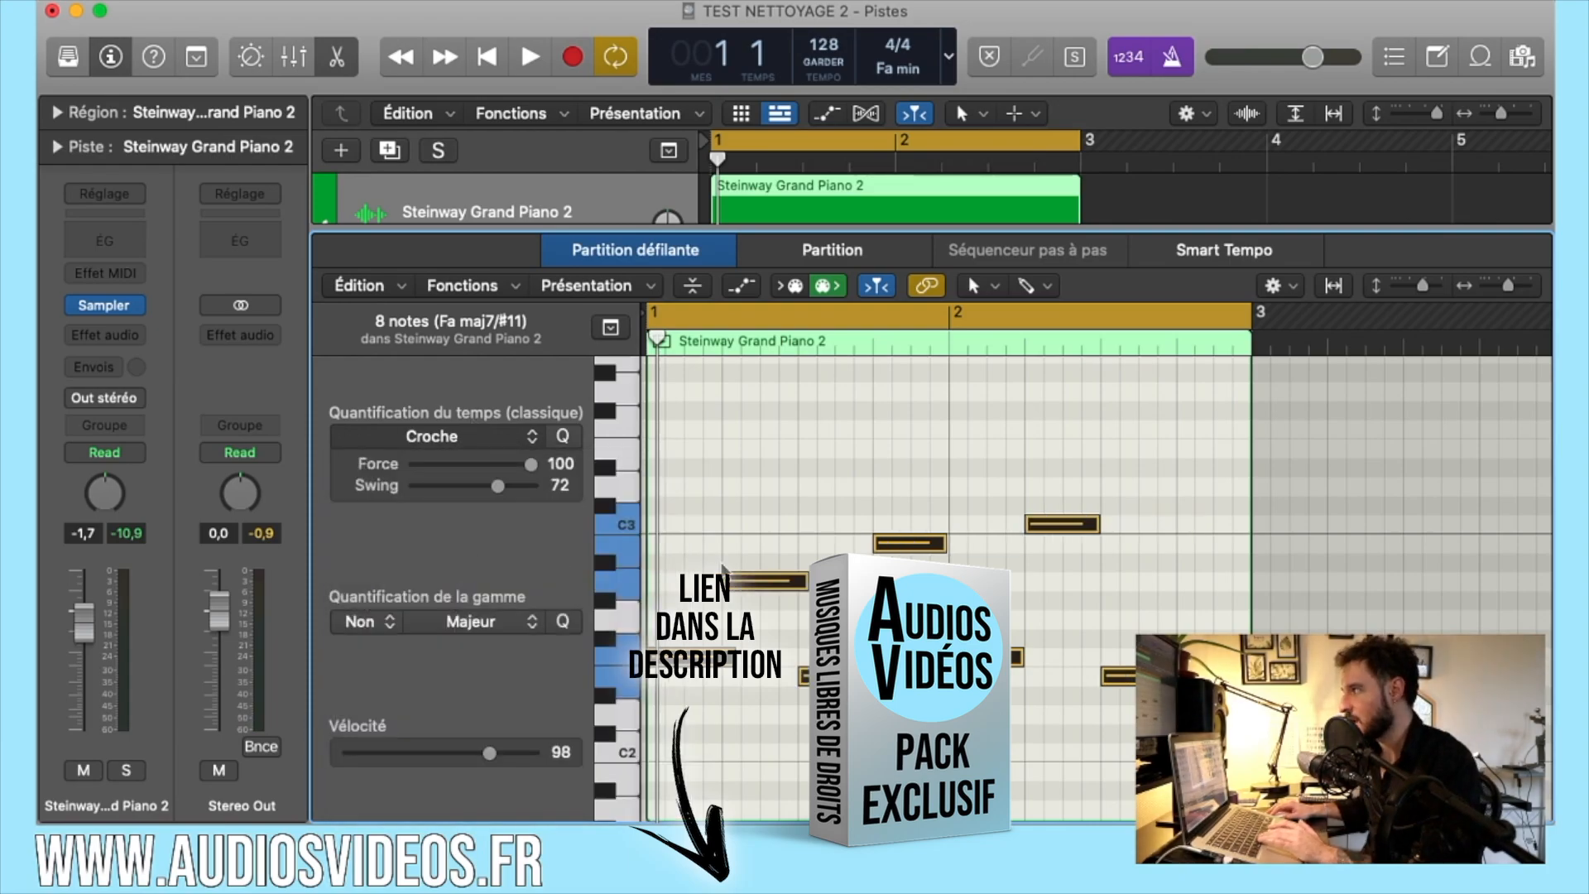